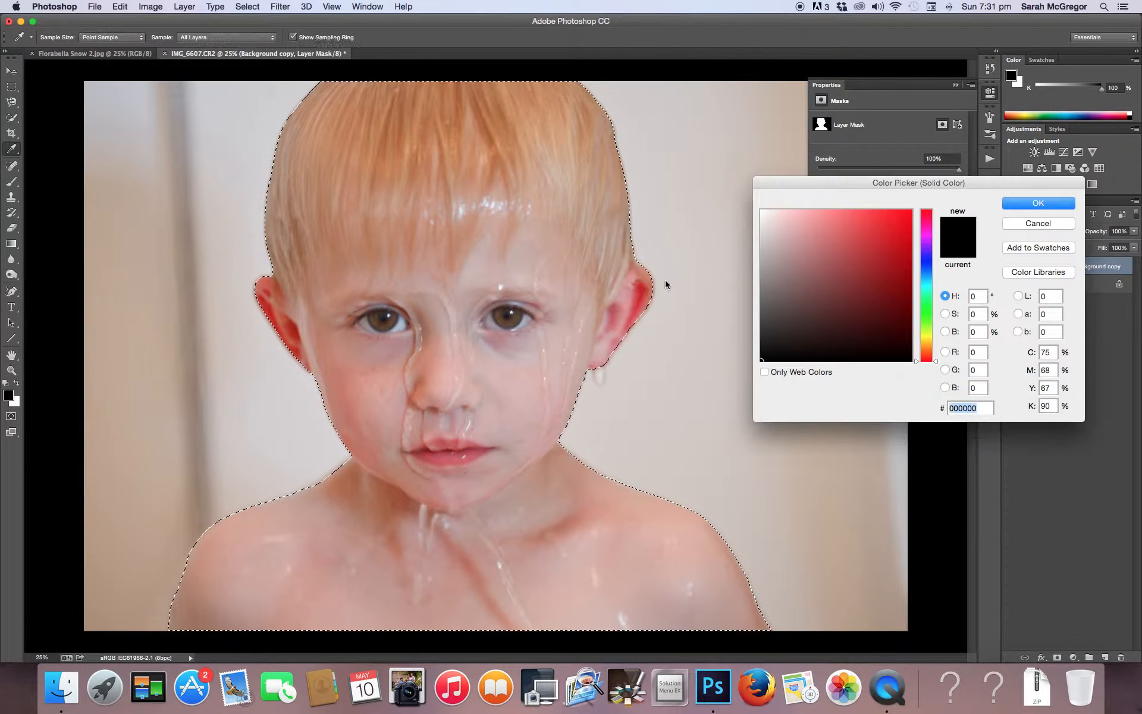
Create a solid color fill layer in black (000000) and invert its mask so black covers the background around the boy
{"action": "left_click", "coordinate": [790, 318]}
{"action": "left_click_drag", "start_coordinate": [793, 315], "coordinate": [747, 372]}
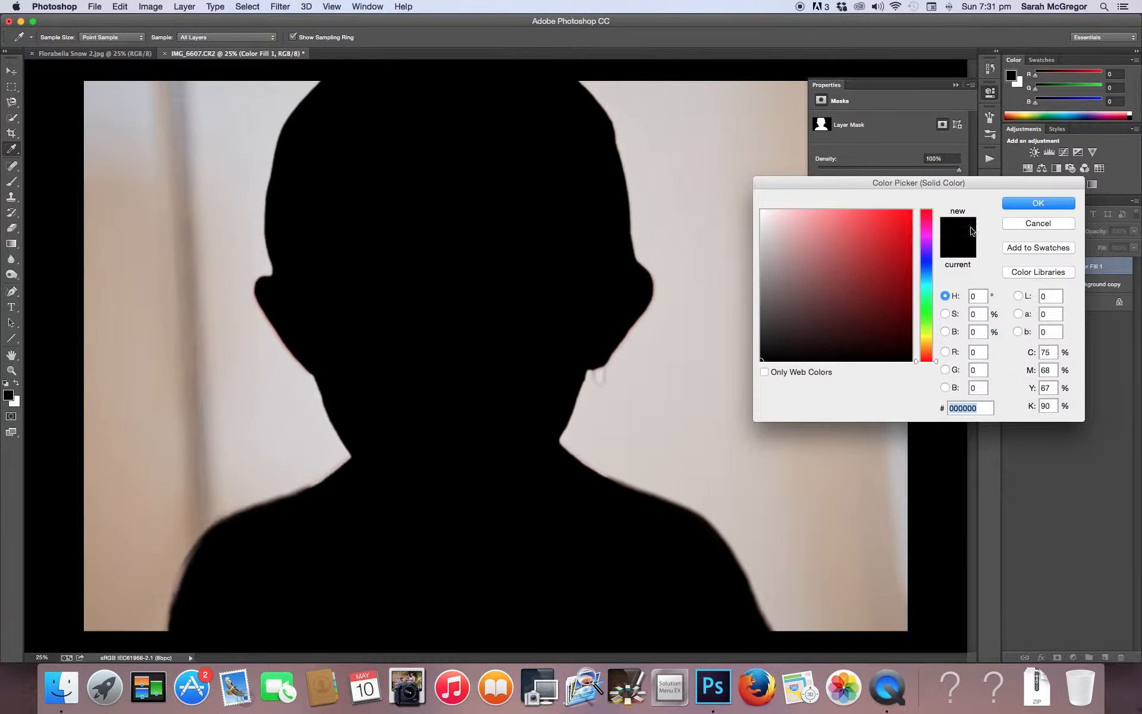
{"action": "left_click", "coordinate": [1042, 203]}
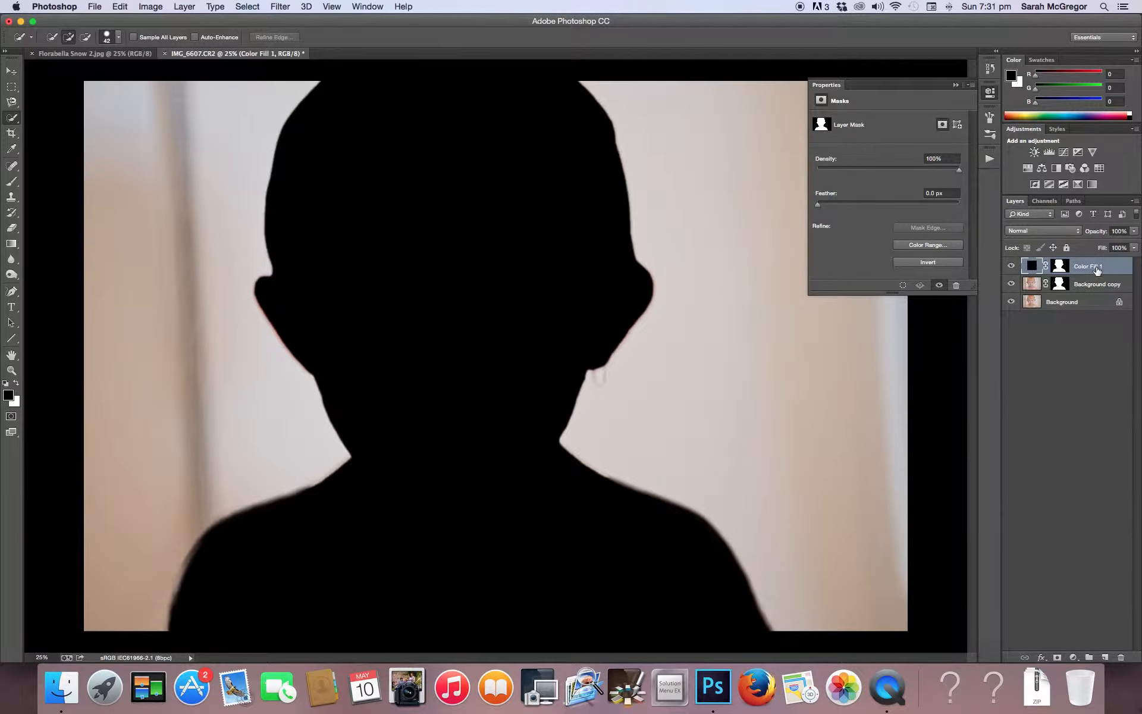
{"action": "left_click", "coordinate": [1061, 267]}
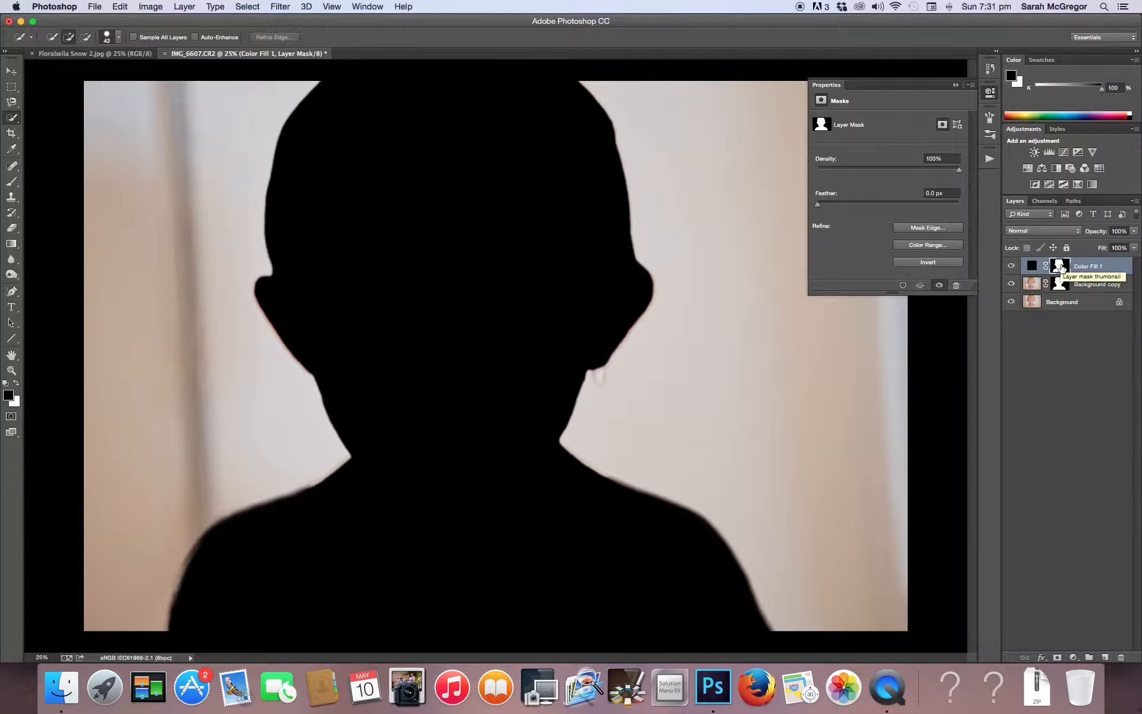
{"action": "key", "text": "super+i"}
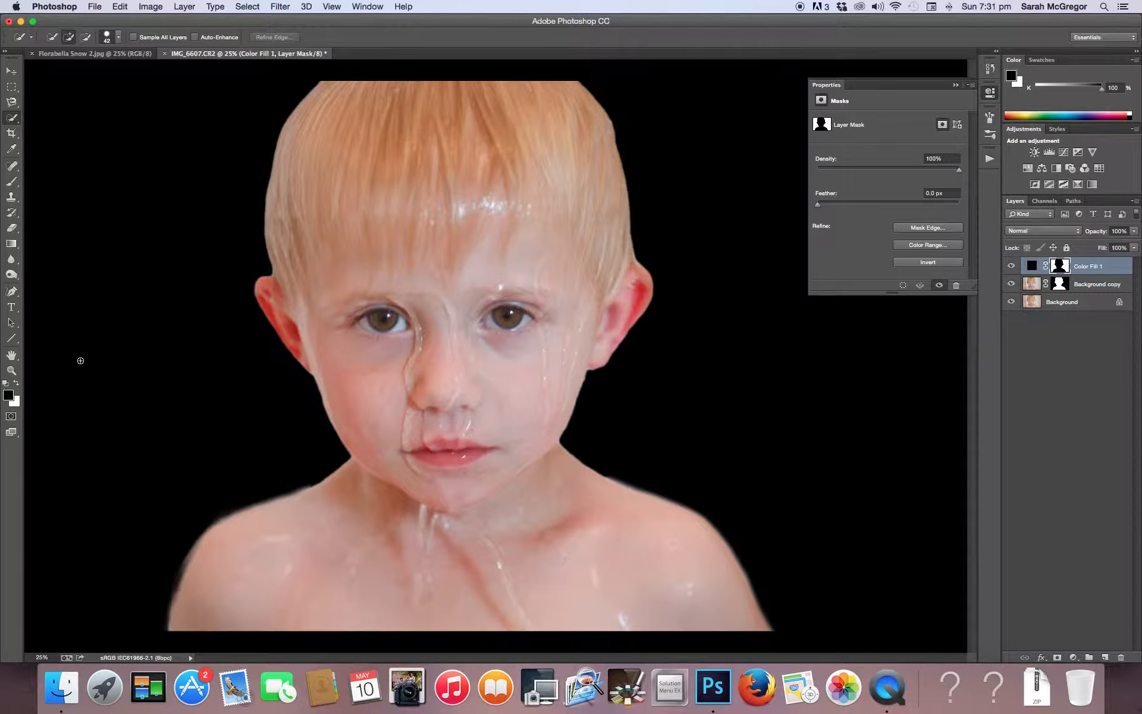
Brush white onto the fill layer's mask along both sides of the boy's head to clean up the edges
{"action": "left_click", "coordinate": [11, 180]}
{"action": "left_click", "coordinate": [16, 383]}
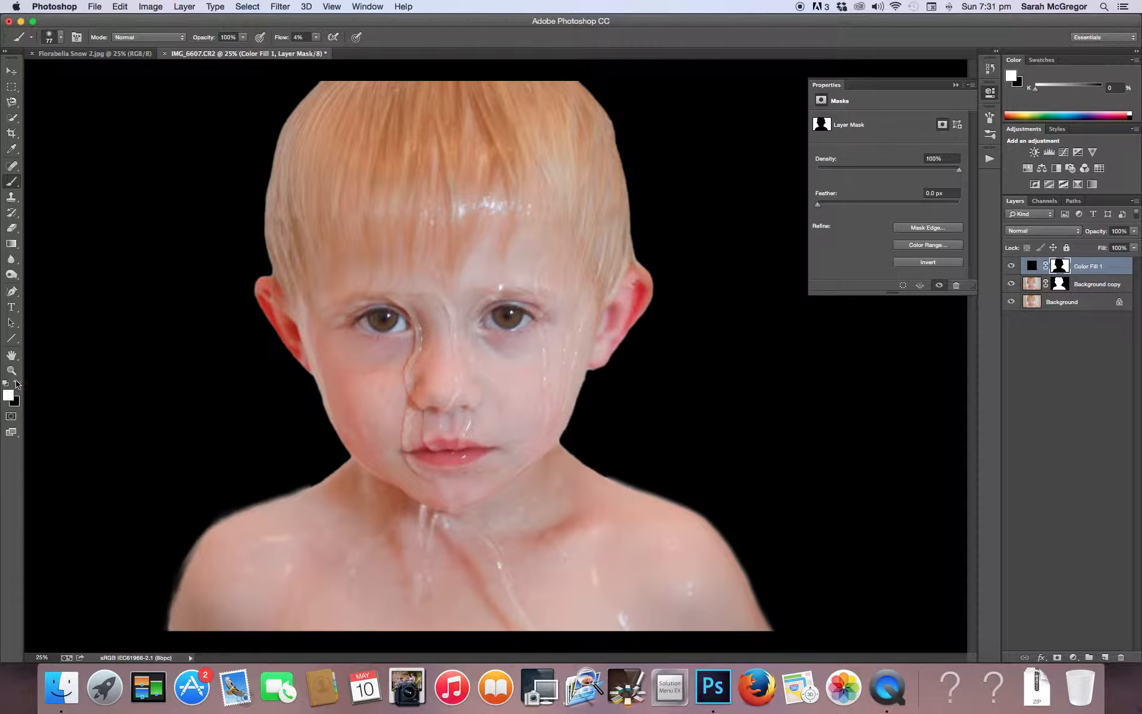
{"action": "left_click", "coordinate": [17, 384]}
{"action": "left_click", "coordinate": [17, 384]}
{"action": "mouse_move", "coordinate": [266, 180]}
{"action": "left_mouse_down"}
{"action": "mouse_move", "coordinate": [283, 119]}
{"action": "mouse_move", "coordinate": [293, 104]}
{"action": "mouse_move", "coordinate": [276, 160]}
{"action": "mouse_move", "coordinate": [326, 72]}
{"action": "mouse_move", "coordinate": [281, 134]}
{"action": "mouse_move", "coordinate": [264, 264]}
{"action": "left_mouse_up"}
{"action": "mouse_move", "coordinate": [639, 260]}
{"action": "left_mouse_down"}
{"action": "mouse_move", "coordinate": [606, 106]}
{"action": "mouse_move", "coordinate": [575, 78]}
{"action": "mouse_move", "coordinate": [616, 118]}
{"action": "mouse_move", "coordinate": [590, 89]}
{"action": "mouse_move", "coordinate": [626, 159]}
{"action": "mouse_move", "coordinate": [637, 242]}
{"action": "left_mouse_up"}
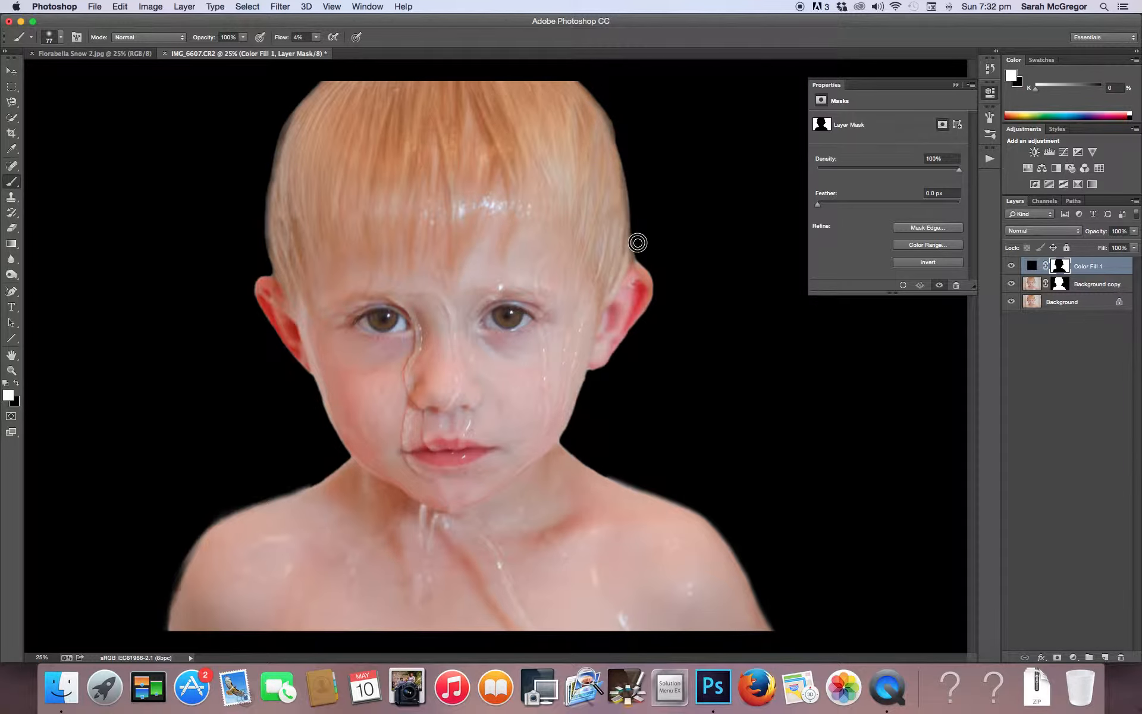
Enlarge the brush and paint white on the fill layer's mask along the outer edges of both shoulders and the neck
{"action": "left_click", "coordinate": [61, 42]}
{"action": "left_click", "coordinate": [109, 72]}
{"action": "mouse_move", "coordinate": [332, 465]}
{"action": "left_mouse_down"}
{"action": "mouse_move", "coordinate": [257, 494]}
{"action": "mouse_move", "coordinate": [190, 541]}
{"action": "mouse_move", "coordinate": [186, 571]}
{"action": "mouse_move", "coordinate": [186, 541]}
{"action": "mouse_move", "coordinate": [166, 608]}
{"action": "left_mouse_up"}
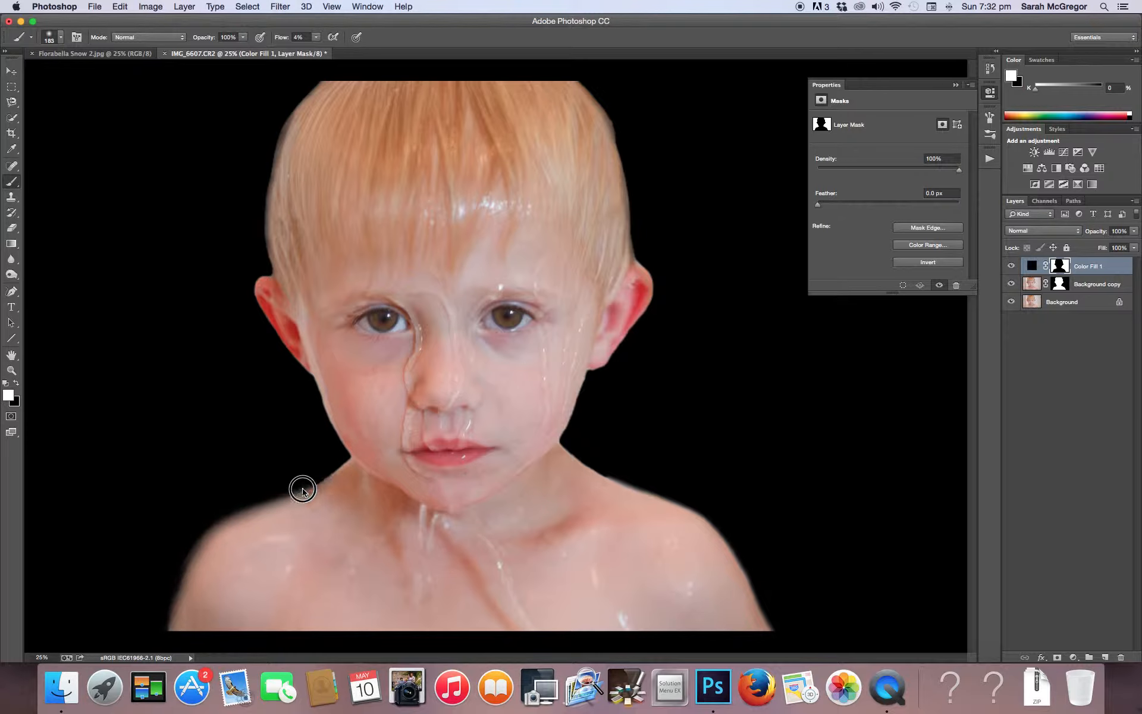
{"action": "mouse_move", "coordinate": [336, 470]}
{"action": "left_mouse_down"}
{"action": "mouse_move", "coordinate": [288, 497]}
{"action": "mouse_move", "coordinate": [309, 479]}
{"action": "mouse_move", "coordinate": [256, 497]}
{"action": "left_mouse_up"}
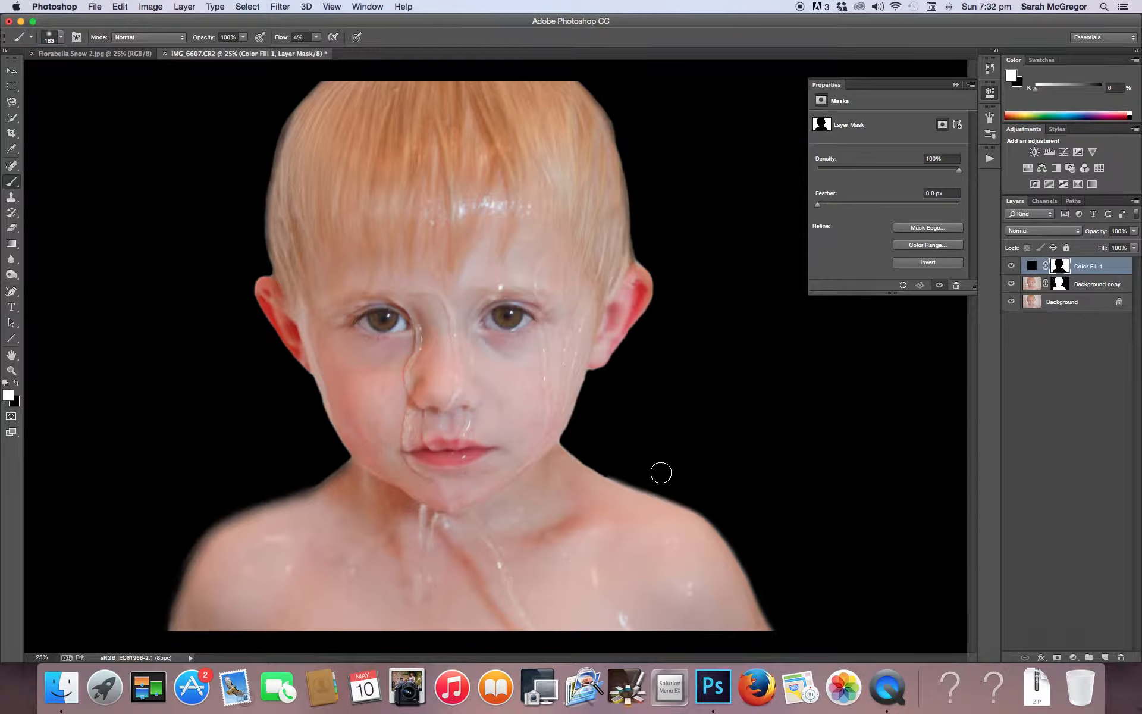
{"action": "mouse_move", "coordinate": [617, 475]}
{"action": "left_mouse_down"}
{"action": "mouse_move", "coordinate": [725, 524]}
{"action": "mouse_move", "coordinate": [733, 538]}
{"action": "mouse_move", "coordinate": [680, 497]}
{"action": "mouse_move", "coordinate": [712, 518]}
{"action": "mouse_move", "coordinate": [772, 616]}
{"action": "mouse_move", "coordinate": [749, 572]}
{"action": "mouse_move", "coordinate": [772, 633]}
{"action": "mouse_move", "coordinate": [730, 535]}
{"action": "mouse_move", "coordinate": [703, 503]}
{"action": "mouse_move", "coordinate": [752, 558]}
{"action": "mouse_move", "coordinate": [661, 477]}
{"action": "mouse_move", "coordinate": [630, 480]}
{"action": "mouse_move", "coordinate": [557, 443]}
{"action": "mouse_move", "coordinate": [611, 464]}
{"action": "mouse_move", "coordinate": [590, 419]}
{"action": "mouse_move", "coordinate": [578, 440]}
{"action": "left_mouse_up"}
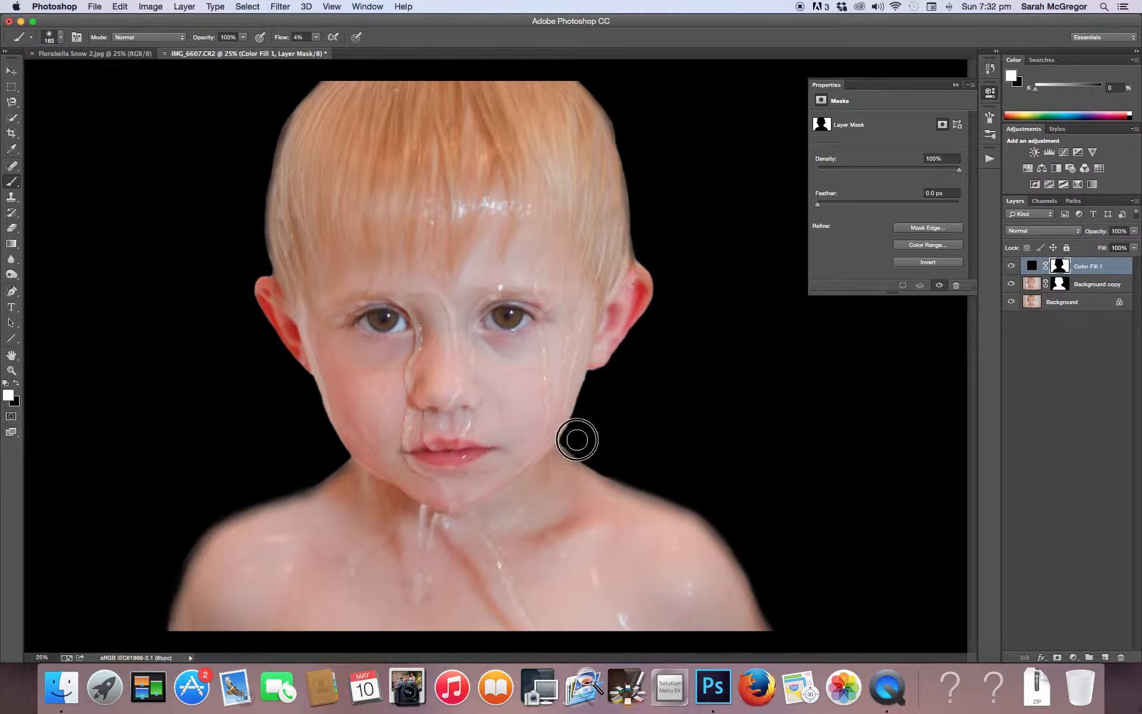
Switch the brush to black and paint the fill layer's mask along the inner shoulder edges to restore skin
{"action": "left_click", "coordinate": [16, 384]}
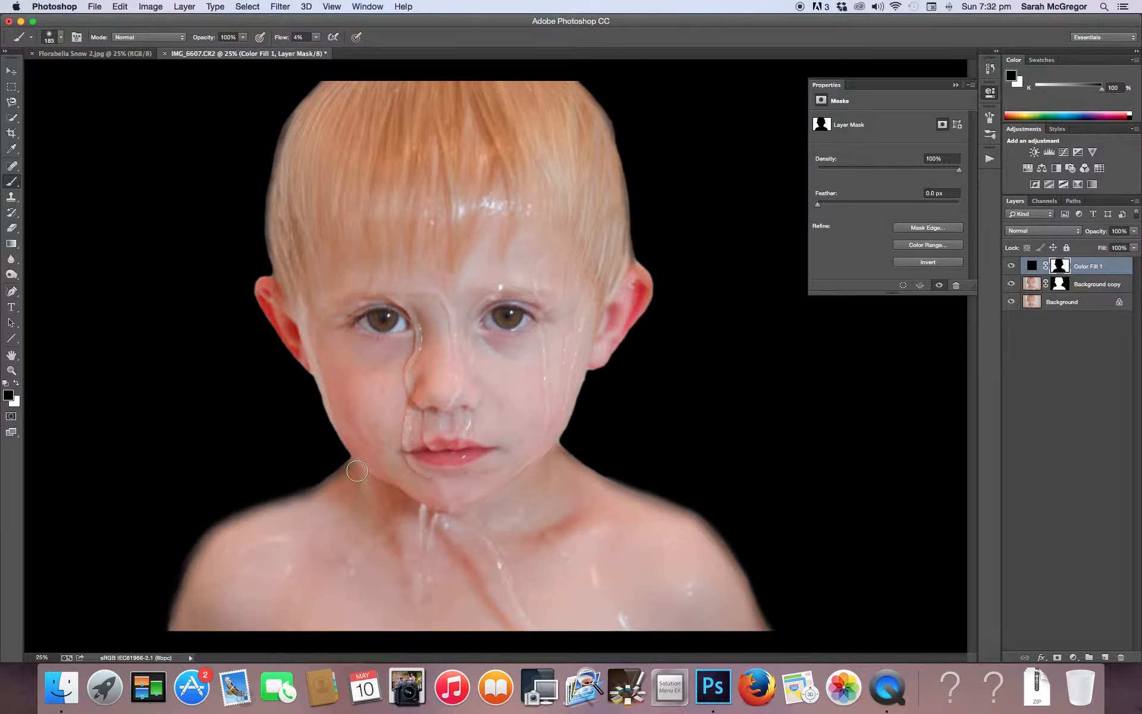
{"action": "mouse_move", "coordinate": [348, 478]}
{"action": "left_mouse_down"}
{"action": "mouse_move", "coordinate": [319, 503]}
{"action": "mouse_move", "coordinate": [358, 475]}
{"action": "mouse_move", "coordinate": [304, 506]}
{"action": "mouse_move", "coordinate": [331, 499]}
{"action": "mouse_move", "coordinate": [218, 533]}
{"action": "mouse_move", "coordinate": [187, 613]}
{"action": "mouse_move", "coordinate": [198, 557]}
{"action": "mouse_move", "coordinate": [176, 636]}
{"action": "left_mouse_up"}
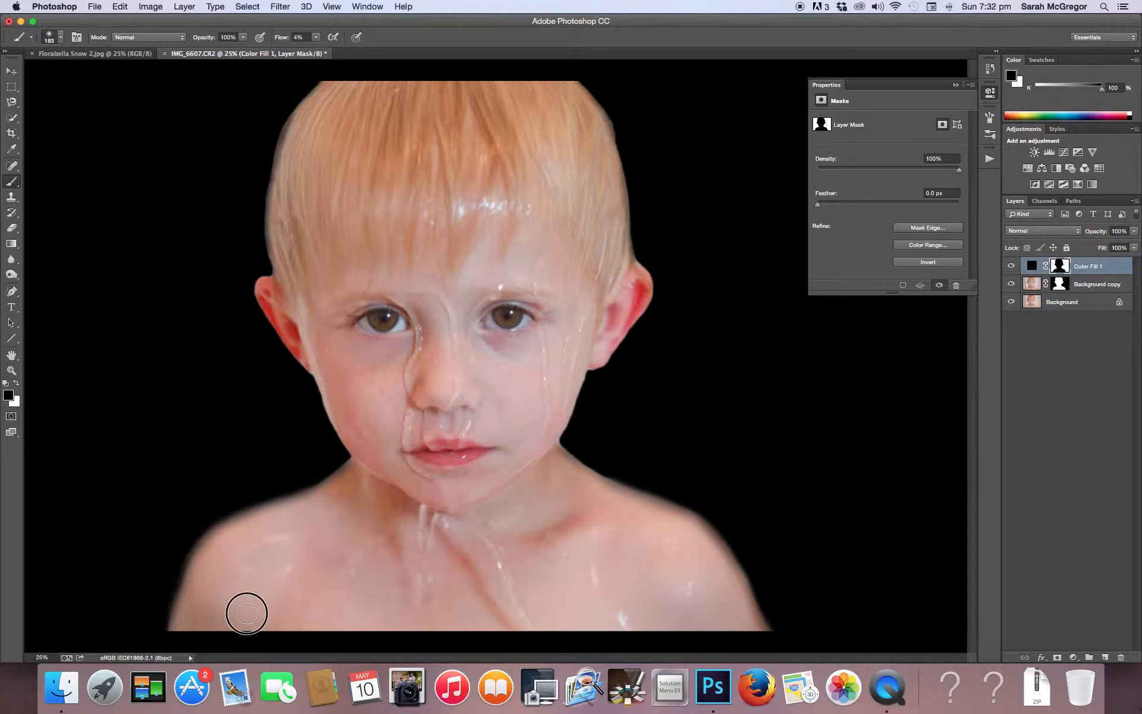
{"action": "mouse_move", "coordinate": [617, 502]}
{"action": "left_mouse_down"}
{"action": "mouse_move", "coordinate": [591, 482]}
{"action": "mouse_move", "coordinate": [683, 520]}
{"action": "mouse_move", "coordinate": [663, 517]}
{"action": "mouse_move", "coordinate": [730, 575]}
{"action": "mouse_move", "coordinate": [713, 548]}
{"action": "mouse_move", "coordinate": [760, 635]}
{"action": "mouse_move", "coordinate": [711, 551]}
{"action": "mouse_move", "coordinate": [595, 478]}
{"action": "mouse_move", "coordinate": [540, 477]}
{"action": "left_mouse_up"}
Flatten the image and duplicate the resulting Background layer as Background copy
{"action": "left_click", "coordinate": [184, 7]}
{"action": "left_click", "coordinate": [234, 426]}
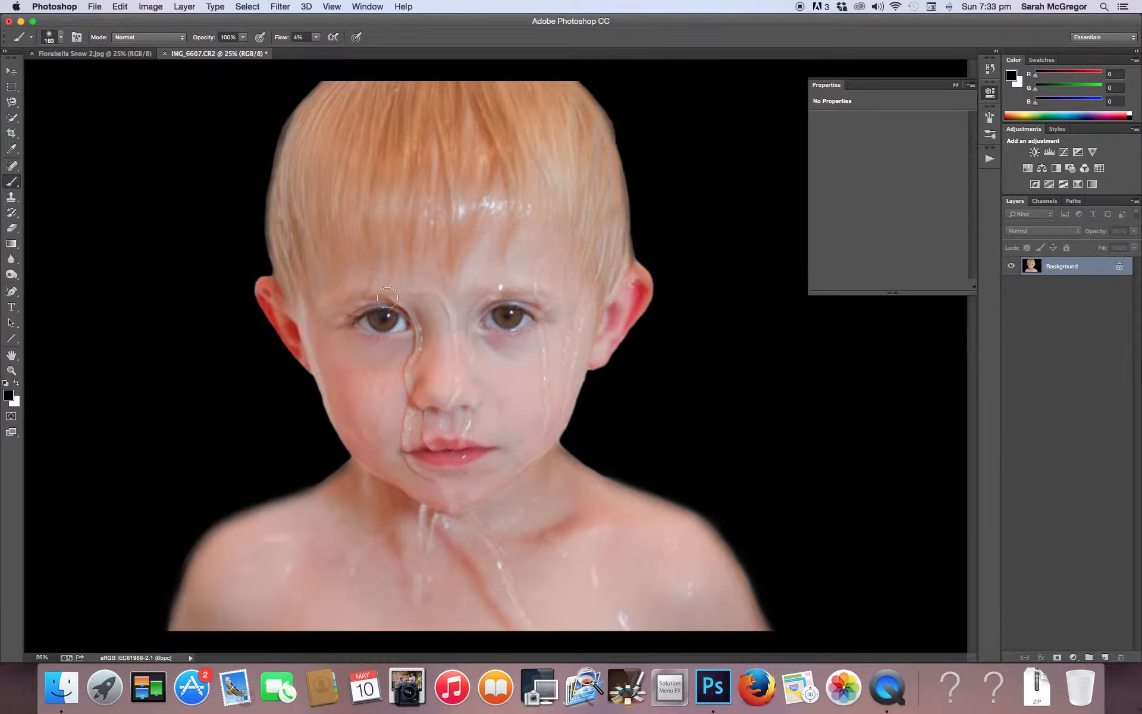
{"action": "left_click", "coordinate": [186, 7]}
{"action": "left_click", "coordinate": [199, 45]}
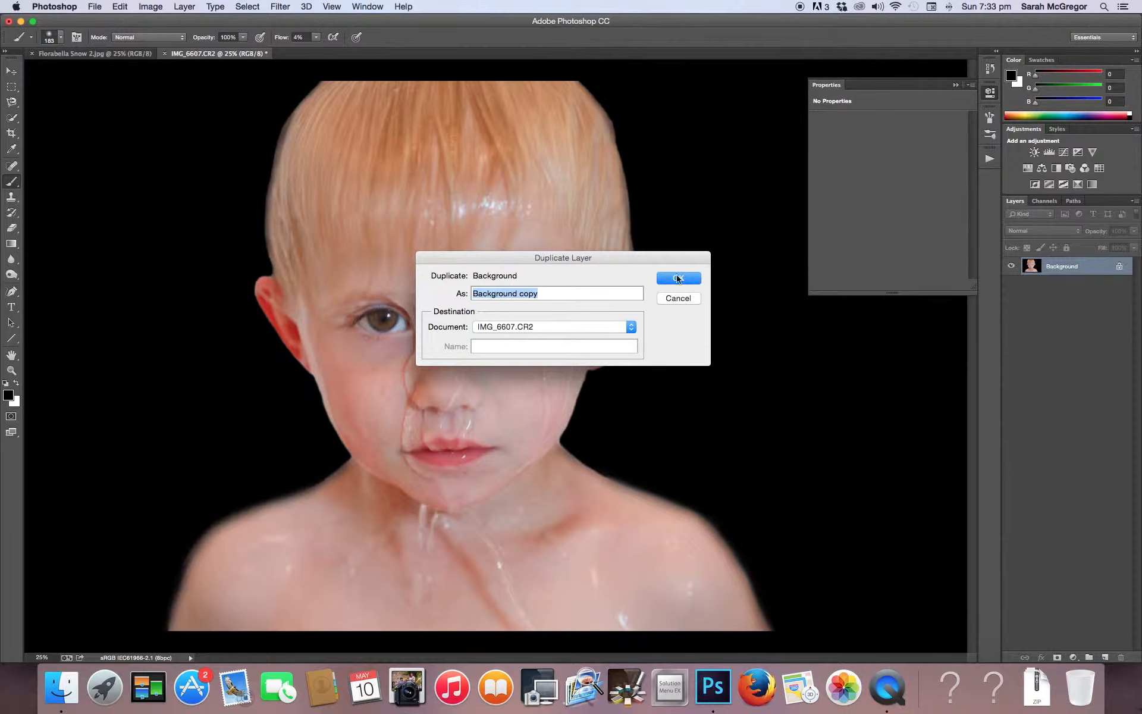
{"action": "left_click", "coordinate": [667, 279]}
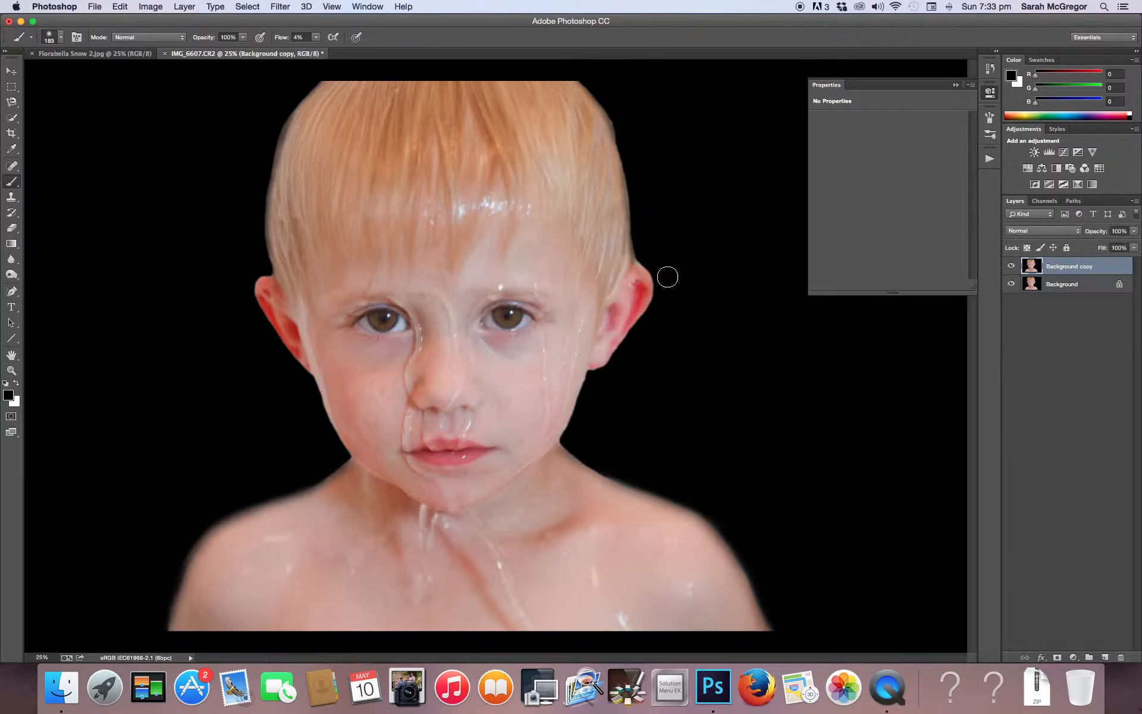
Apply Shadows/Highlights with shadows amount 23% and a raised shadows radius, plus highlights amount 40%, tonal width 40% and radius 80 px
{"action": "left_click", "coordinate": [151, 7]}
{"action": "mouse_move", "coordinate": [159, 42]}
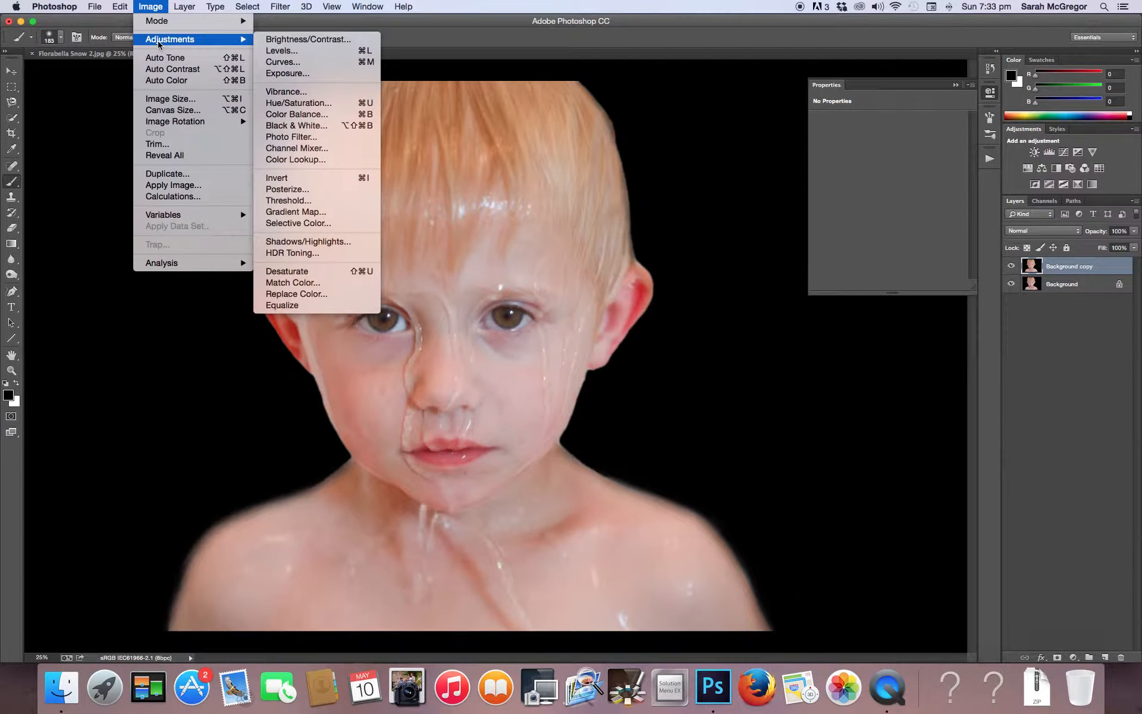
{"action": "left_click", "coordinate": [290, 241]}
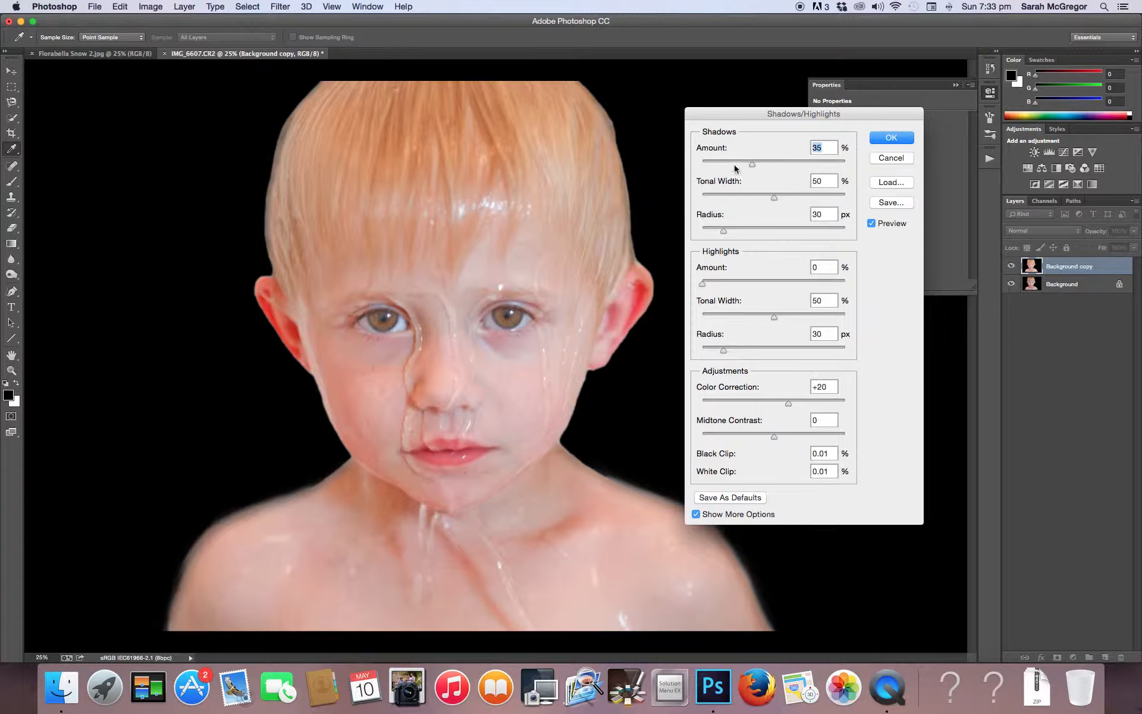
{"action": "mouse_move", "coordinate": [753, 167]}
{"action": "left_mouse_down"}
{"action": "mouse_move", "coordinate": [708, 165]}
{"action": "mouse_move", "coordinate": [735, 168]}
{"action": "left_mouse_up"}
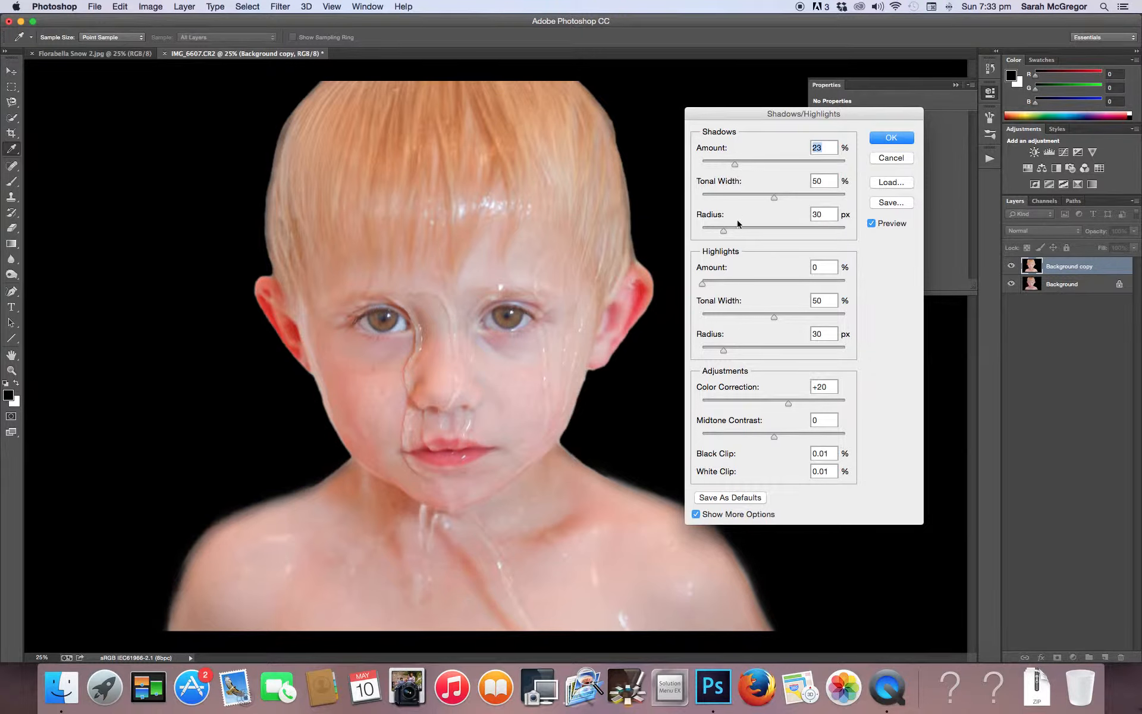
{"action": "left_click_drag", "start_coordinate": [718, 282], "coordinate": [760, 286]}
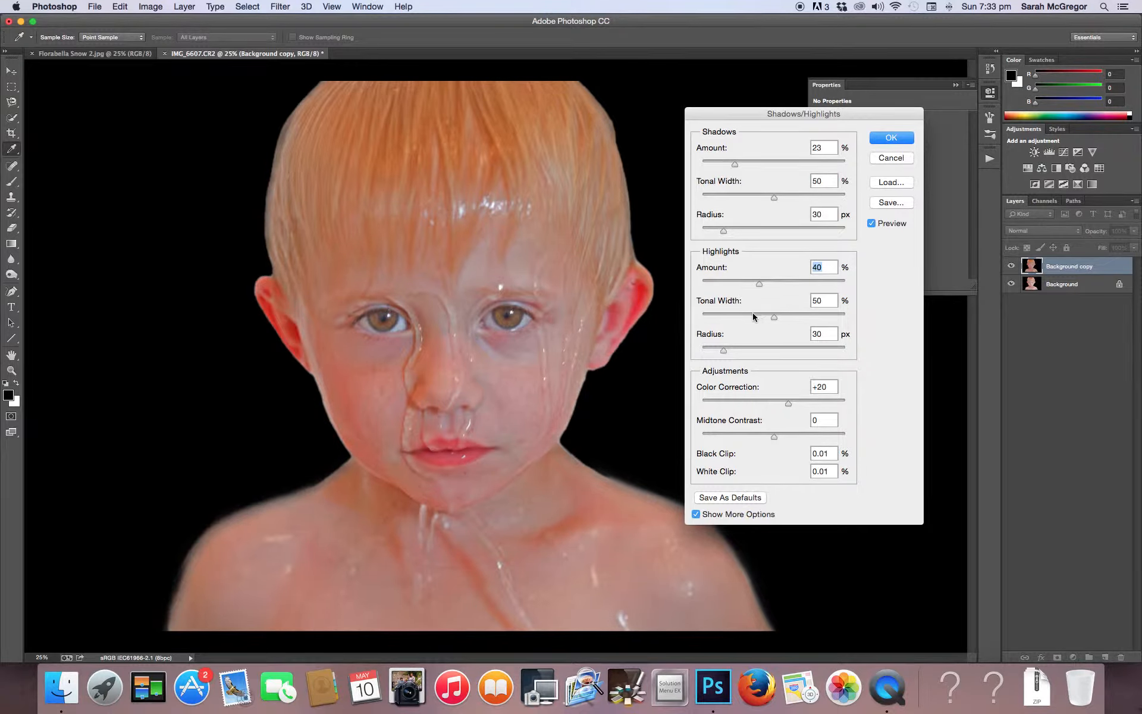
{"action": "left_click_drag", "start_coordinate": [773, 318], "coordinate": [758, 355]}
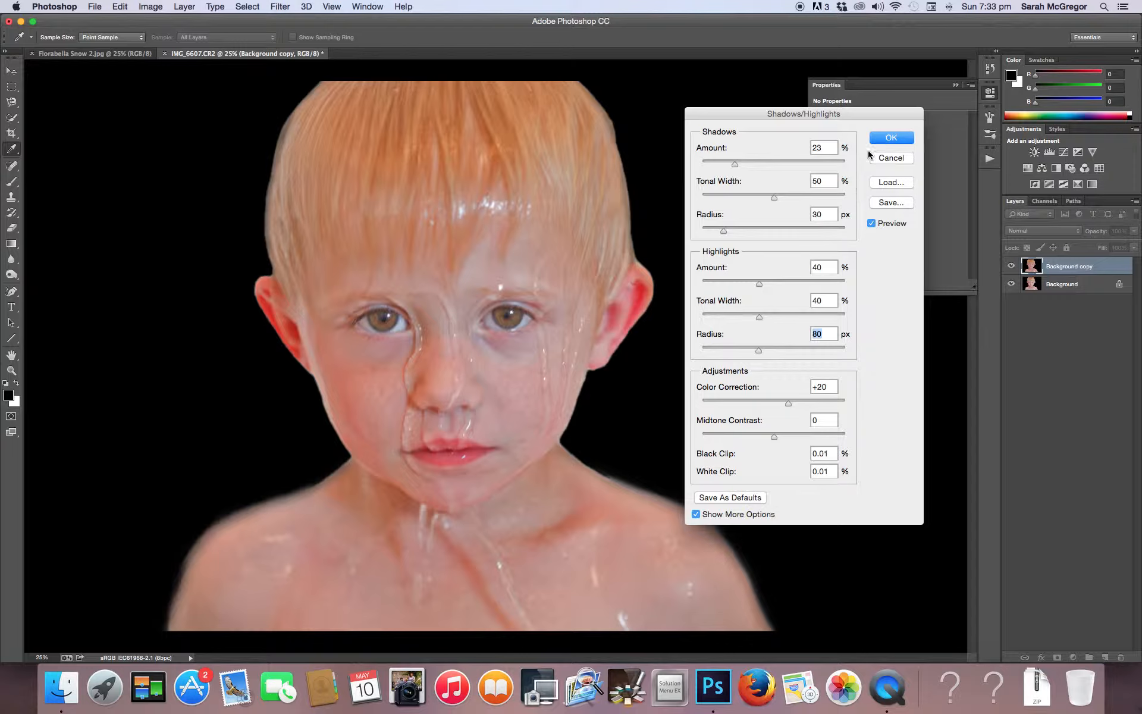
{"action": "left_click_drag", "start_coordinate": [724, 231], "coordinate": [739, 236]}
{"action": "left_click", "coordinate": [889, 139]}
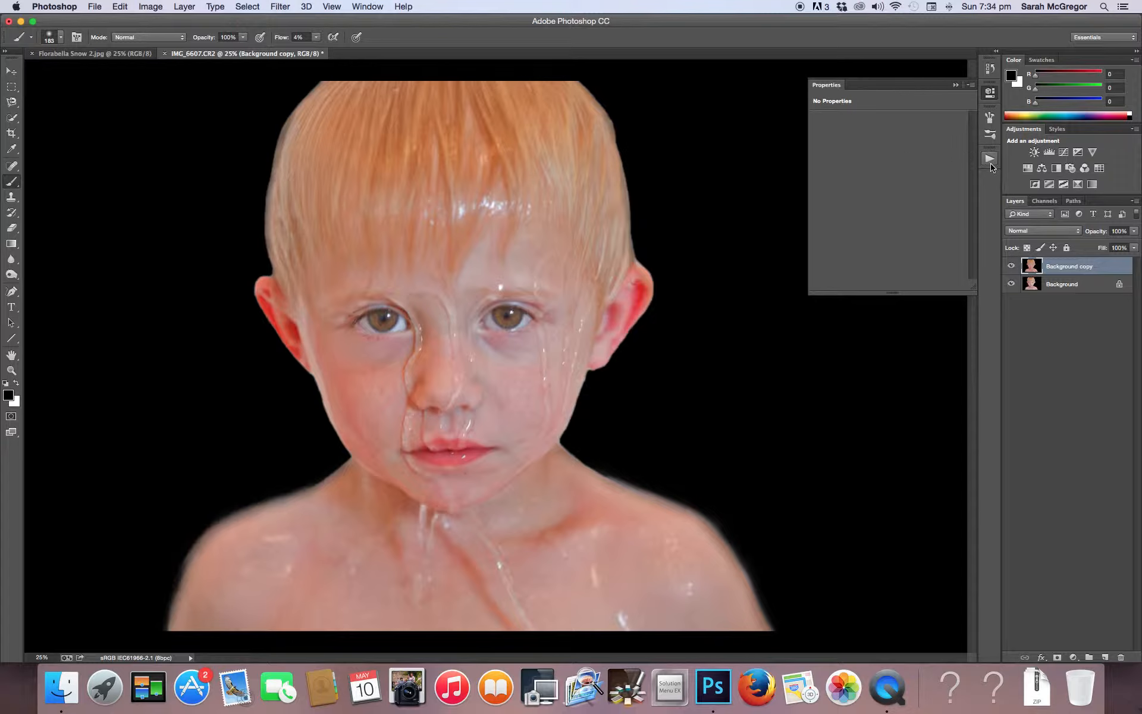
Add a Brightness/Contrast adjustment with brightness -6 and contrast 23, and flatten the image
{"action": "left_click", "coordinate": [1036, 153]}
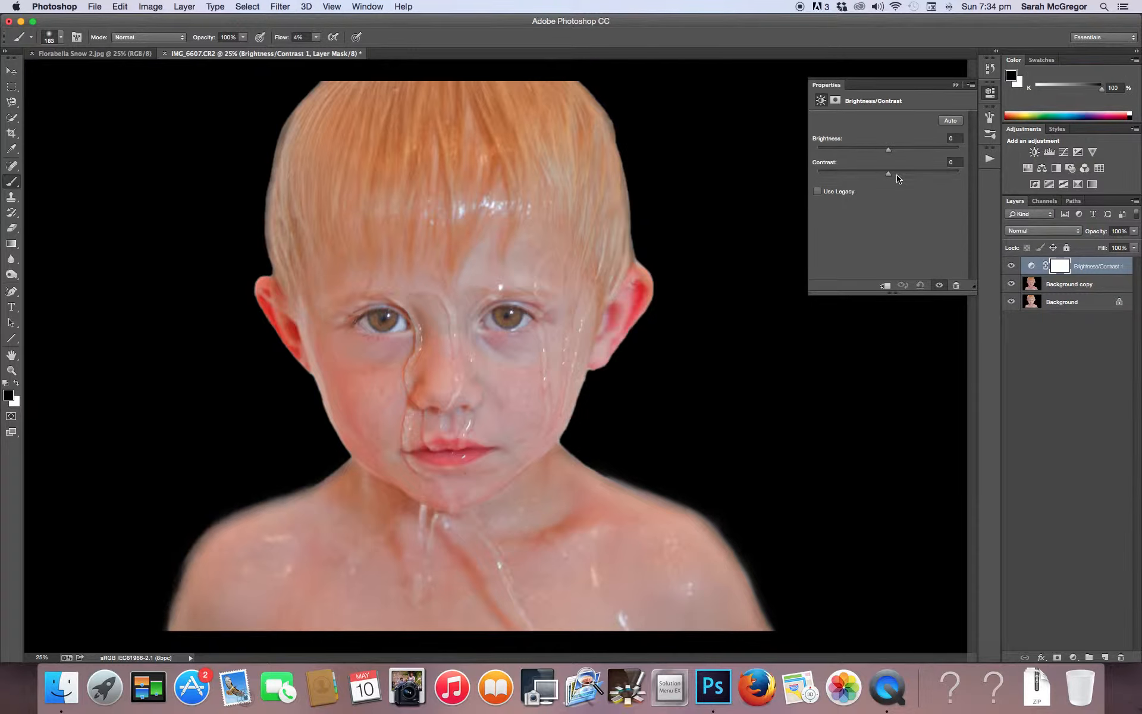
{"action": "mouse_move", "coordinate": [889, 177]}
{"action": "left_mouse_down"}
{"action": "mouse_move", "coordinate": [904, 177]}
{"action": "mouse_move", "coordinate": [885, 153]}
{"action": "left_mouse_up"}
{"action": "left_click", "coordinate": [184, 6]}
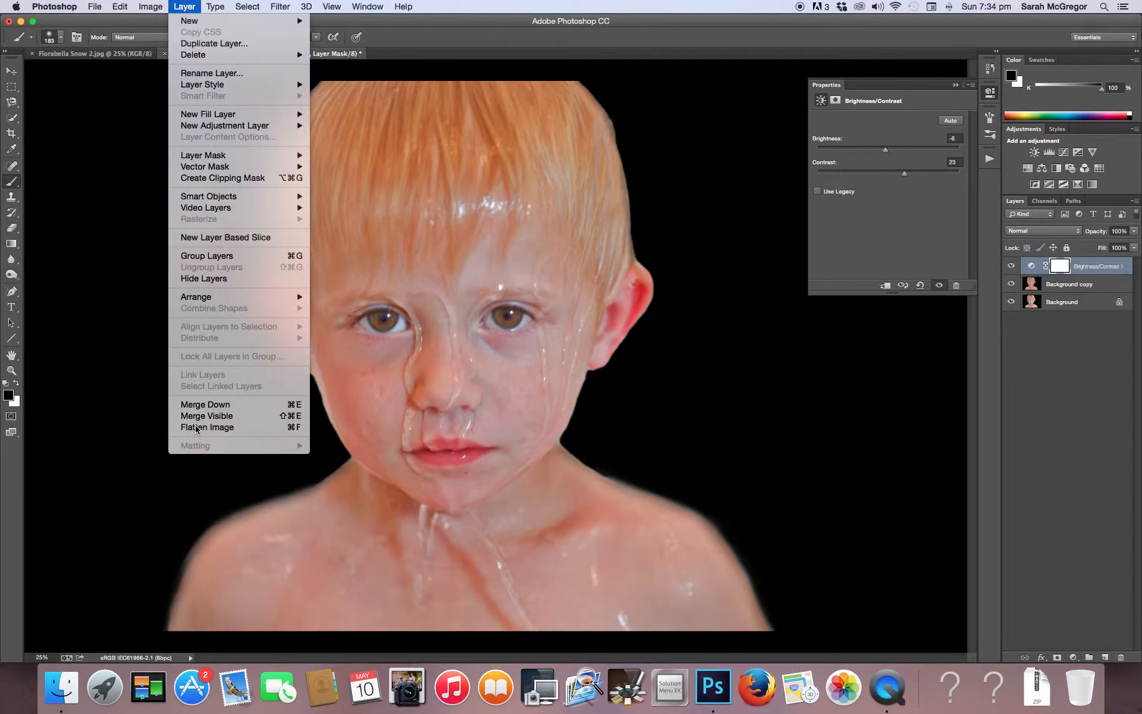
{"action": "left_click", "coordinate": [196, 427]}
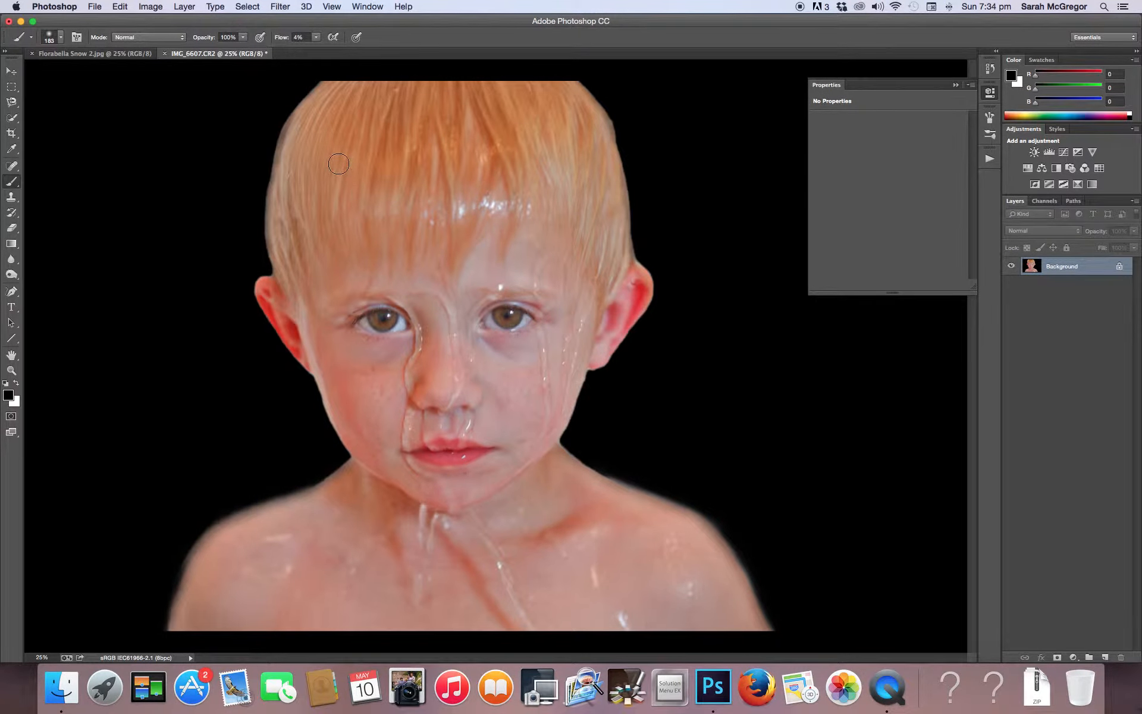
Duplicate the flattened Background layer as Background copy in the same document
{"action": "left_click", "coordinate": [190, 6]}
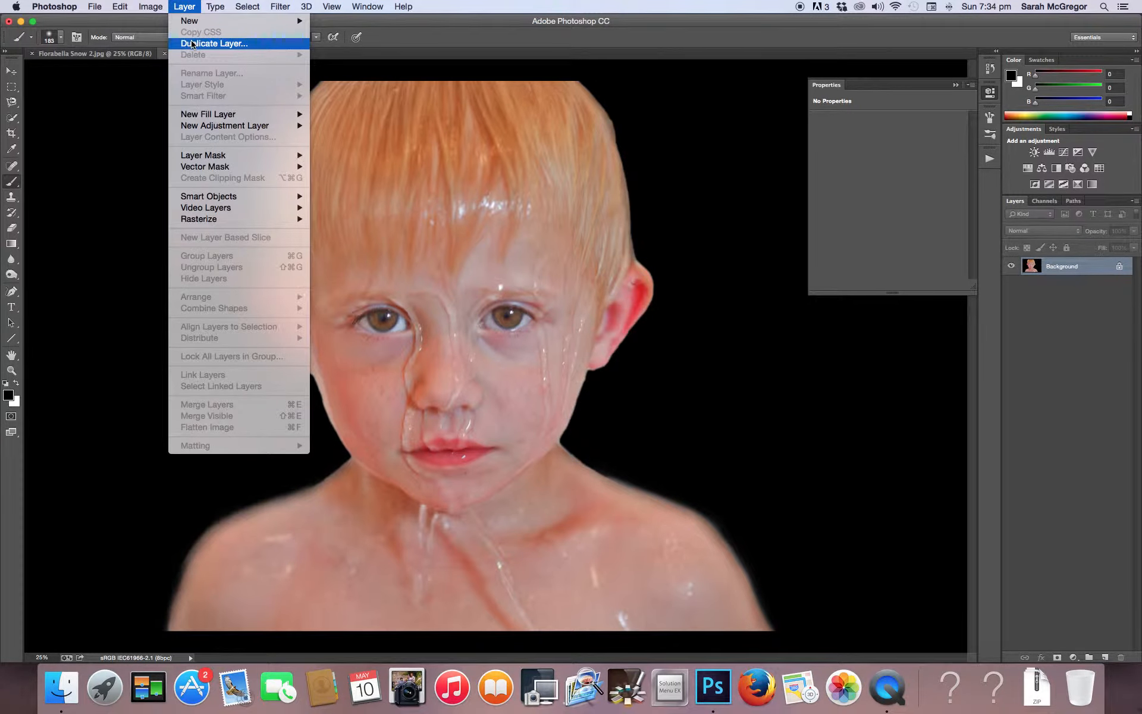
{"action": "left_click", "coordinate": [194, 44]}
{"action": "left_click", "coordinate": [682, 279]}
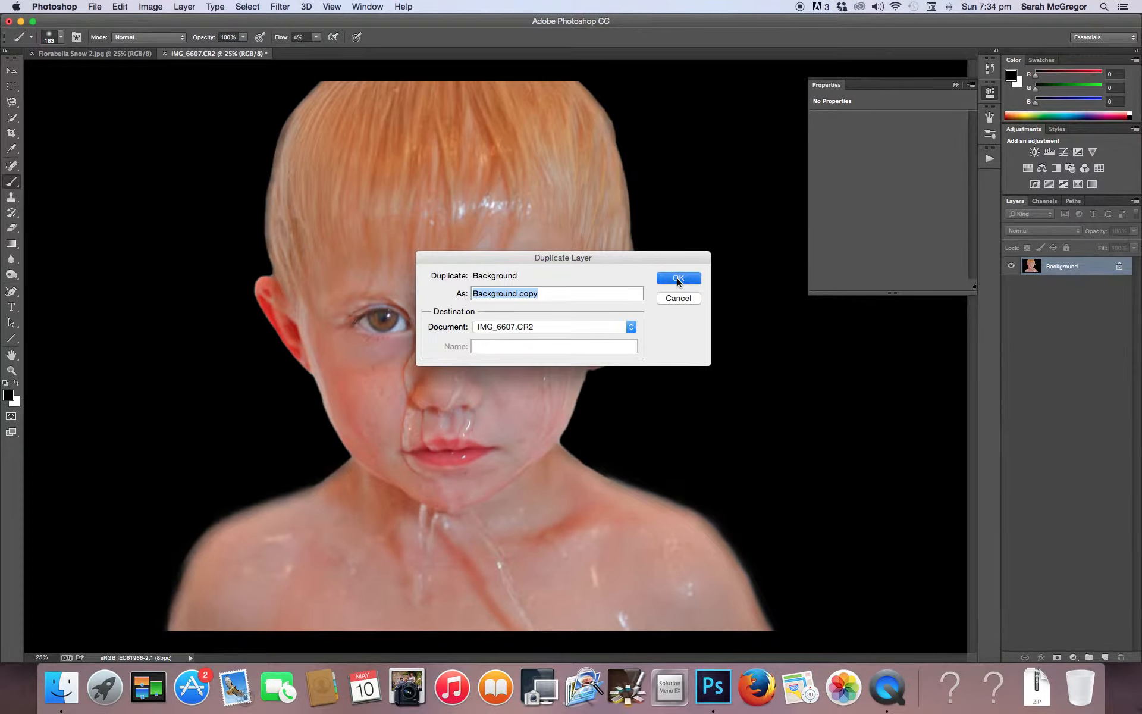
Desaturate the Background copy layer and invert its tones to a grayscale negative
{"action": "left_click", "coordinate": [159, 7]}
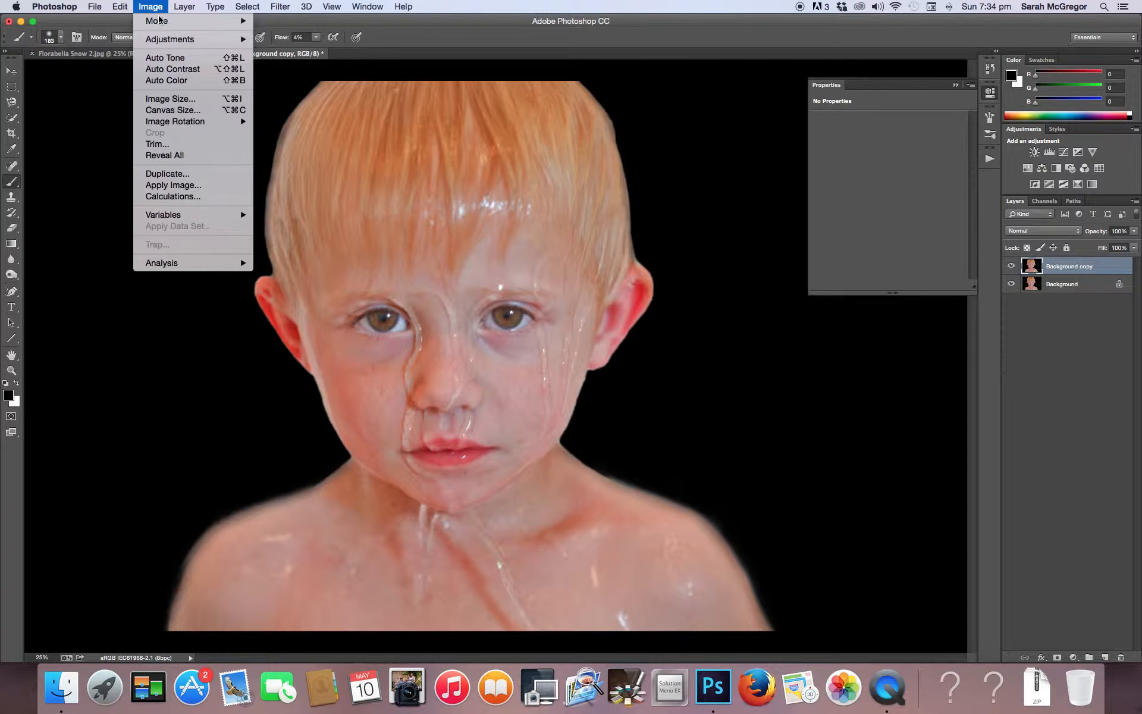
{"action": "mouse_move", "coordinate": [165, 42]}
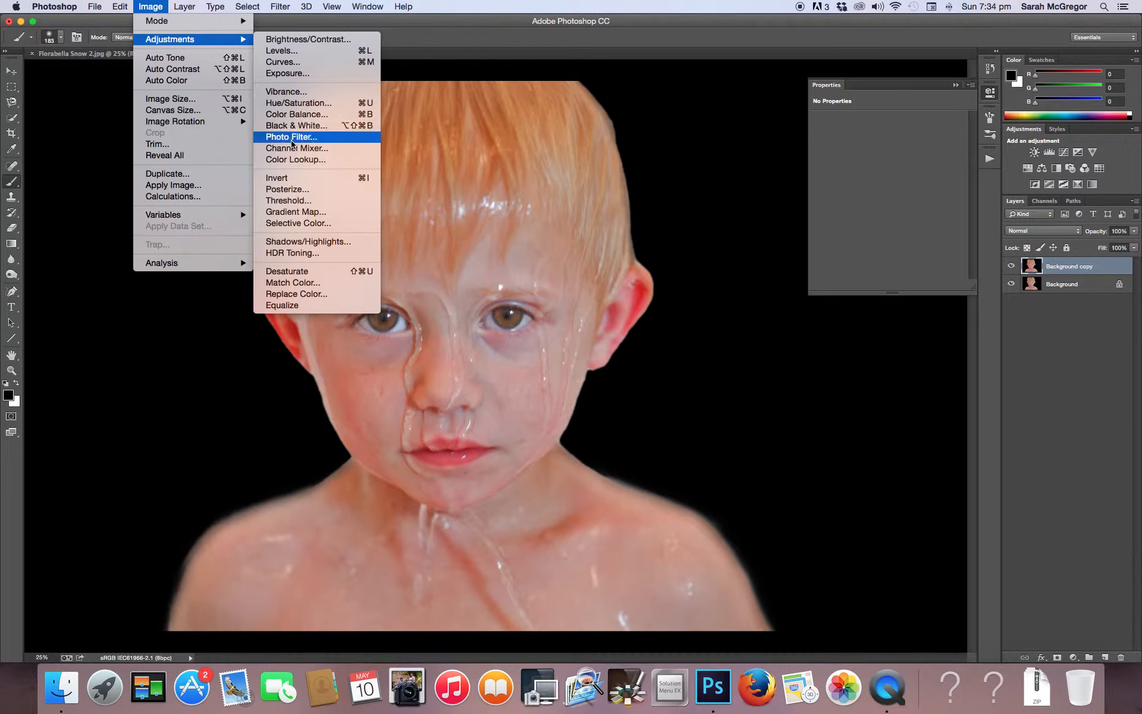
{"action": "left_click", "coordinate": [296, 275]}
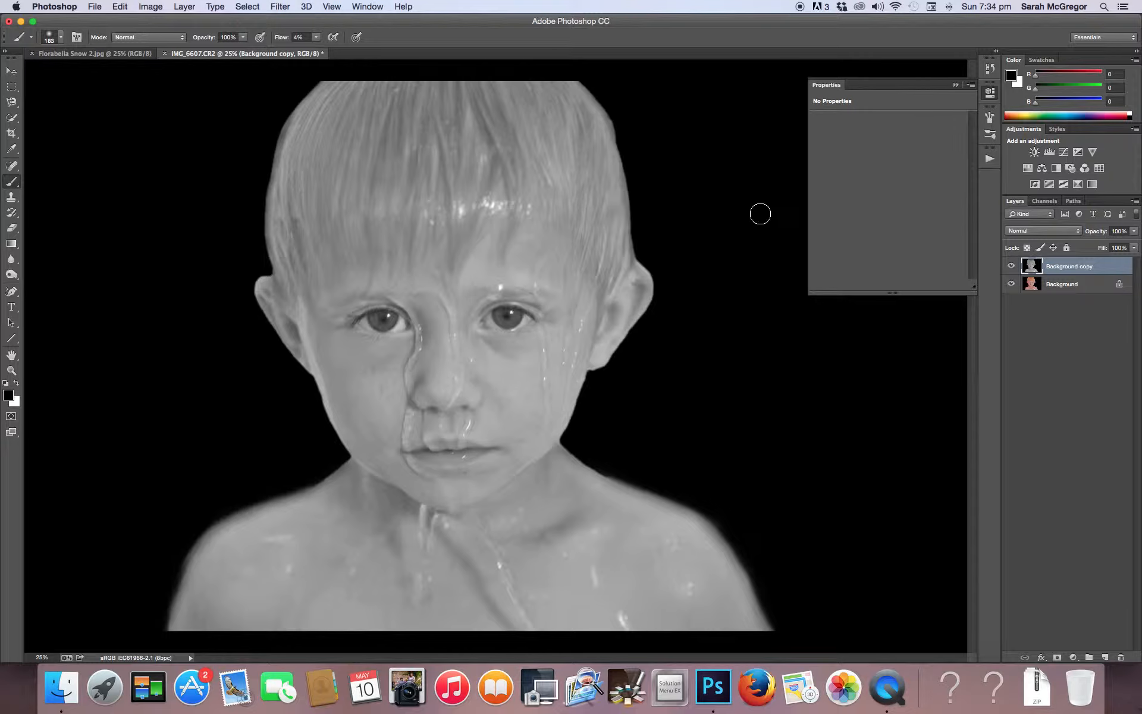
{"action": "key", "text": "super+i"}
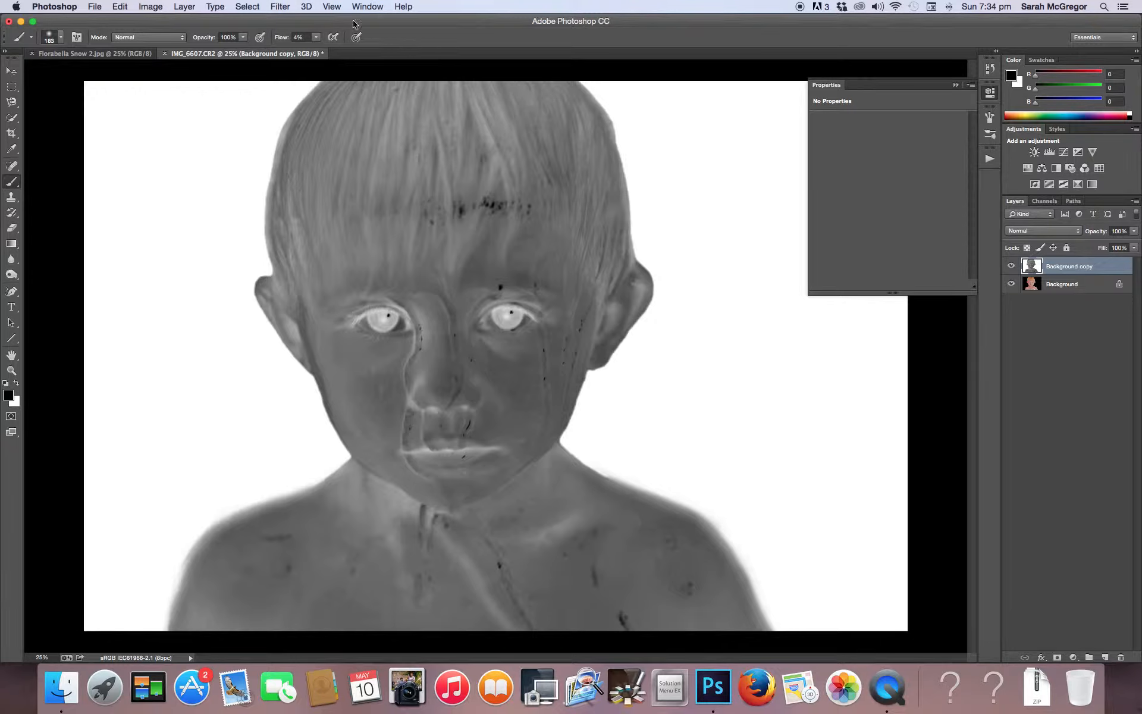
Apply a 45.0-pixel Gaussian Blur to the inverted Background copy layer and set its blend mode to Overlay
{"action": "left_click", "coordinate": [281, 6]}
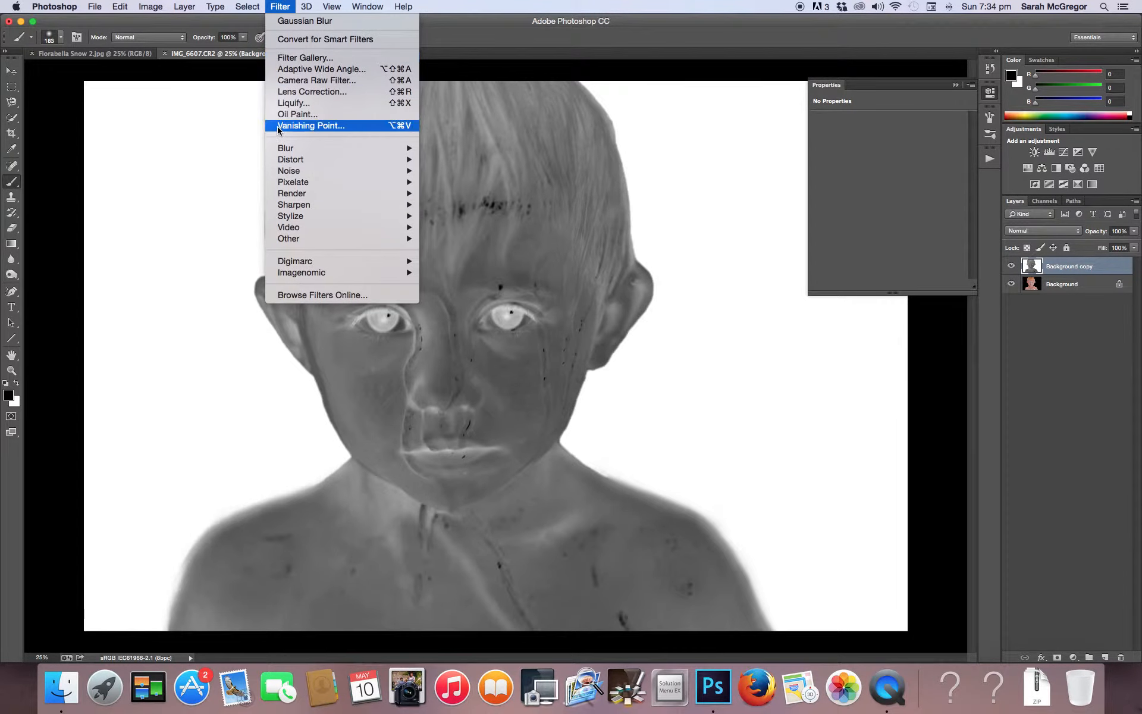
{"action": "mouse_move", "coordinate": [279, 148]}
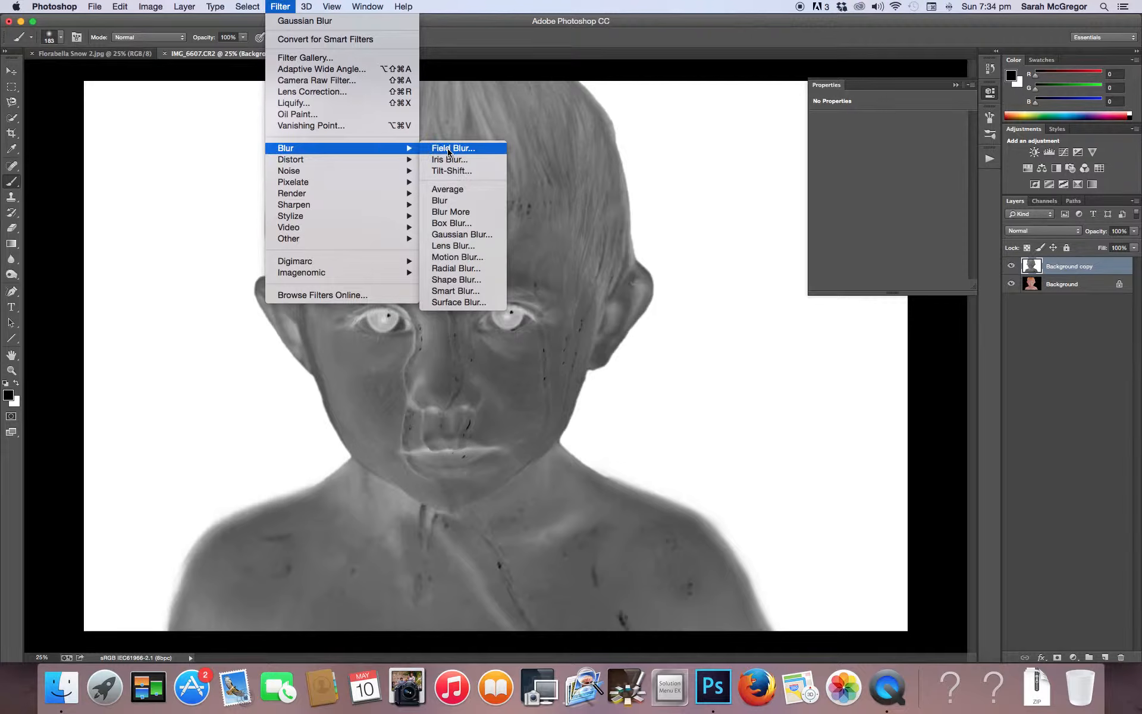
{"action": "left_click", "coordinate": [449, 234]}
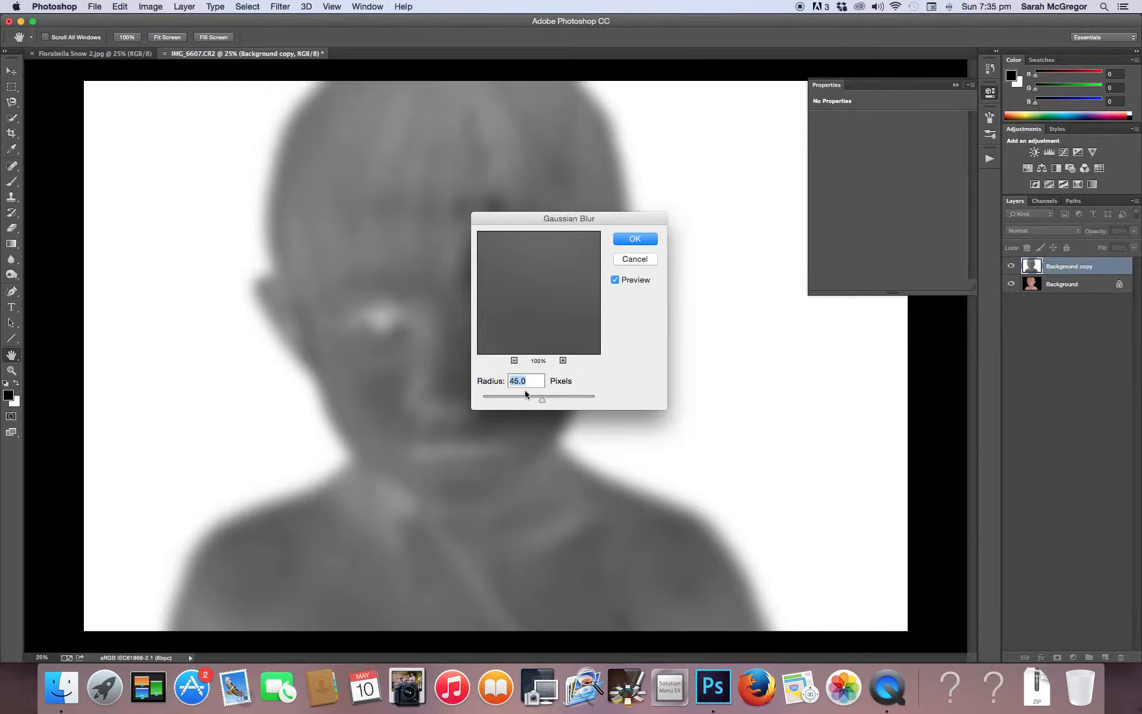
{"action": "left_click", "coordinate": [635, 239]}
{"action": "key", "text": "b"}
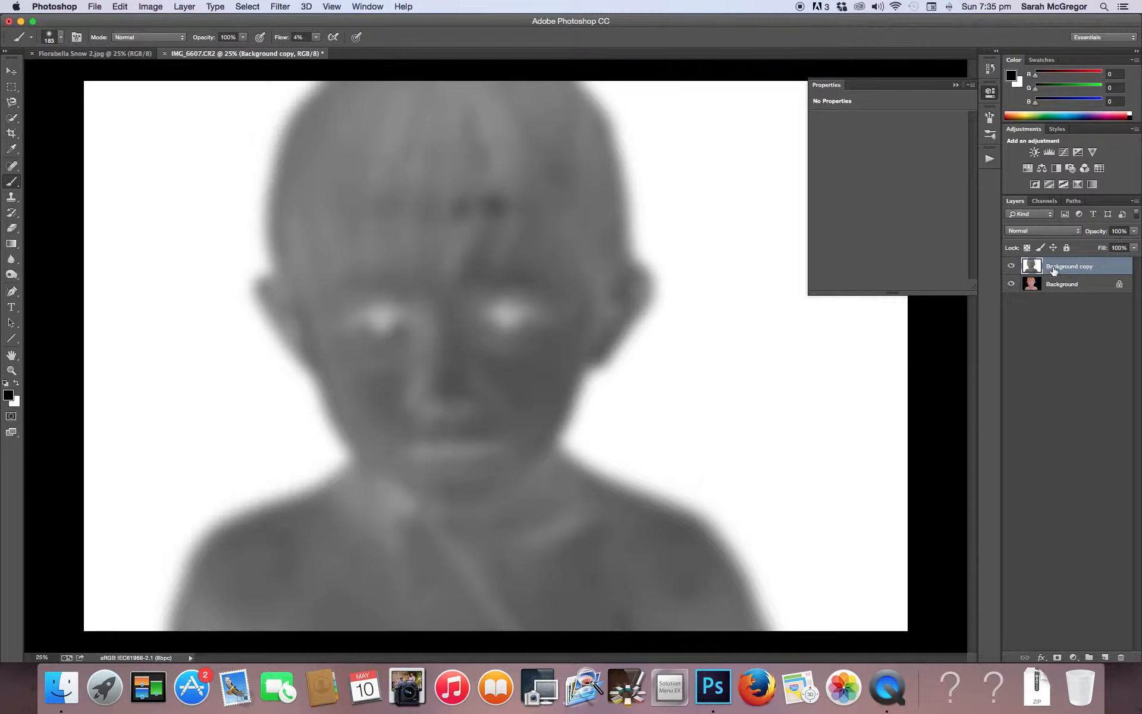
{"action": "left_click", "coordinate": [1038, 232]}
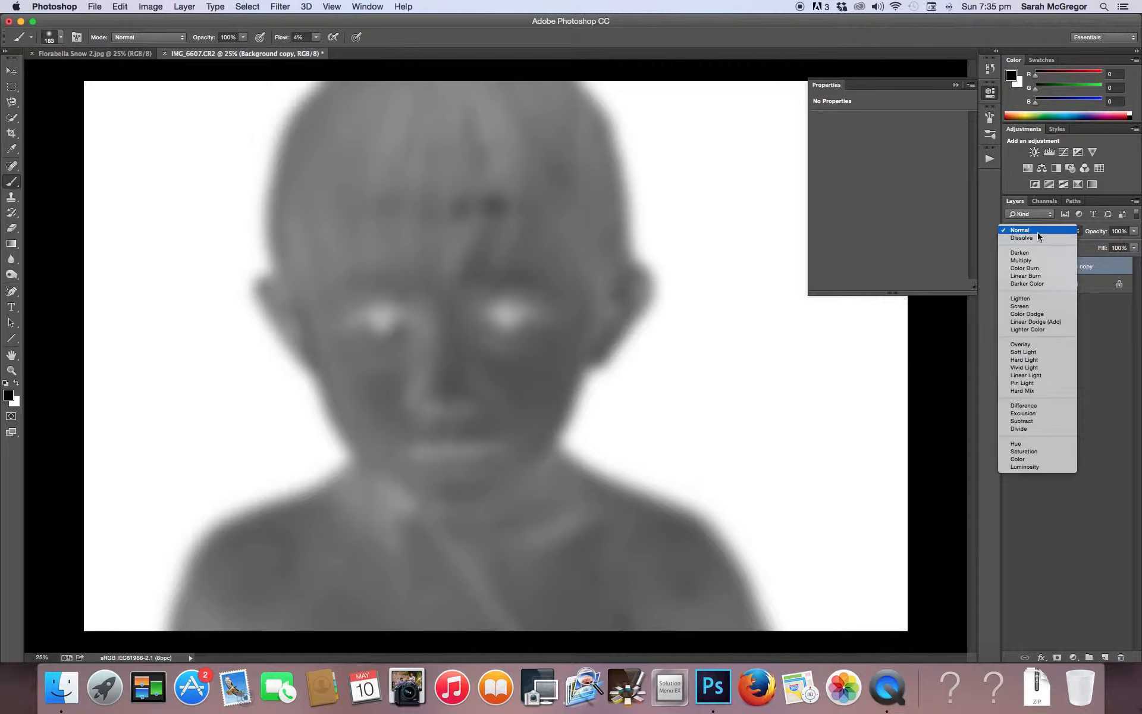
{"action": "left_click", "coordinate": [1028, 344]}
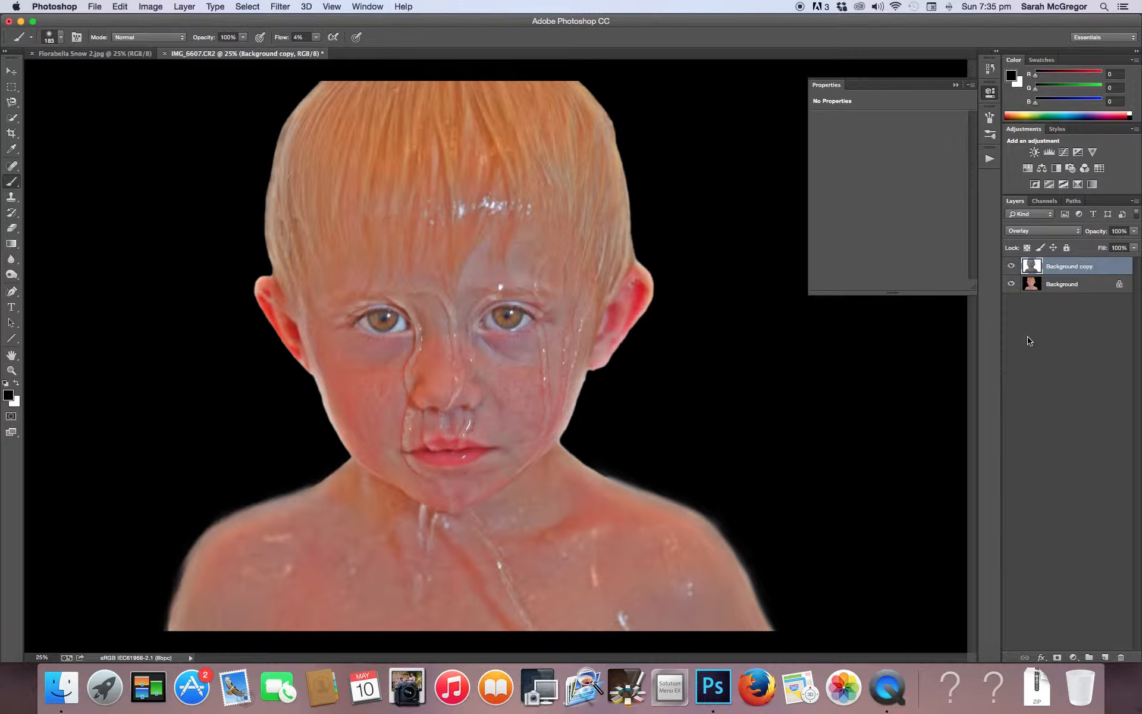
Lower the Overlay layer's opacity to 55% and flatten the image
{"action": "left_click", "coordinate": [1135, 231]}
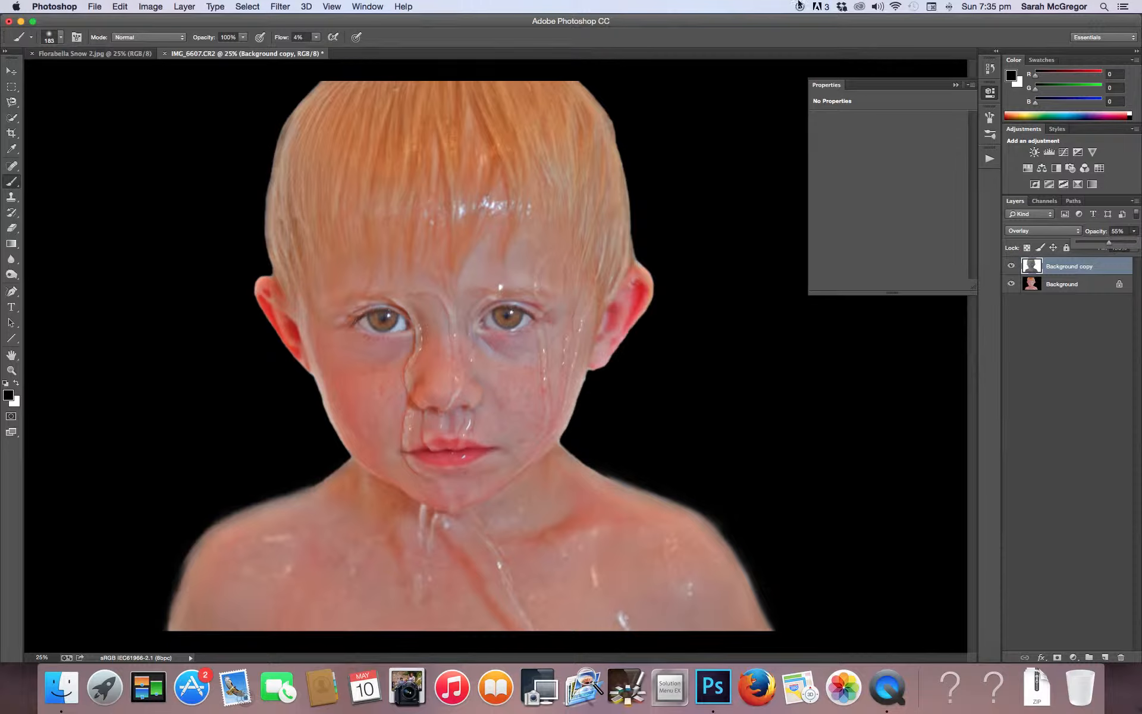
{"action": "left_click", "coordinate": [186, 7]}
{"action": "left_click", "coordinate": [208, 427]}
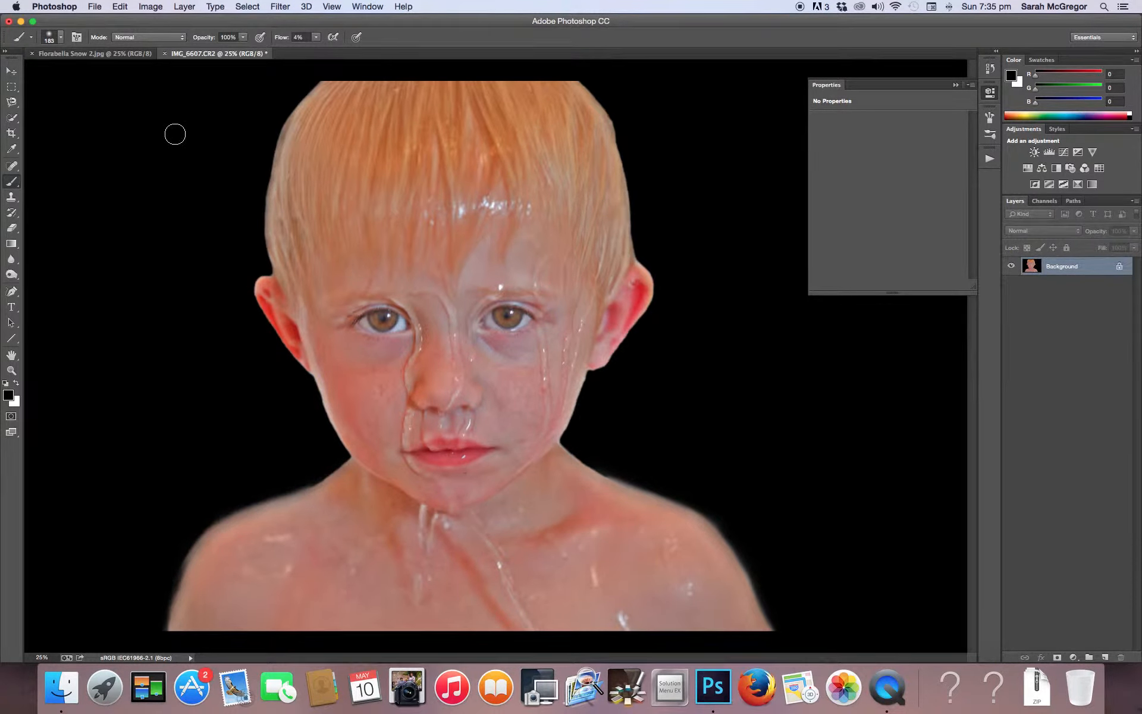
Duplicate the flattened Background layer as Background copy in the same document
{"action": "left_click", "coordinate": [184, 7]}
{"action": "left_click", "coordinate": [185, 37]}
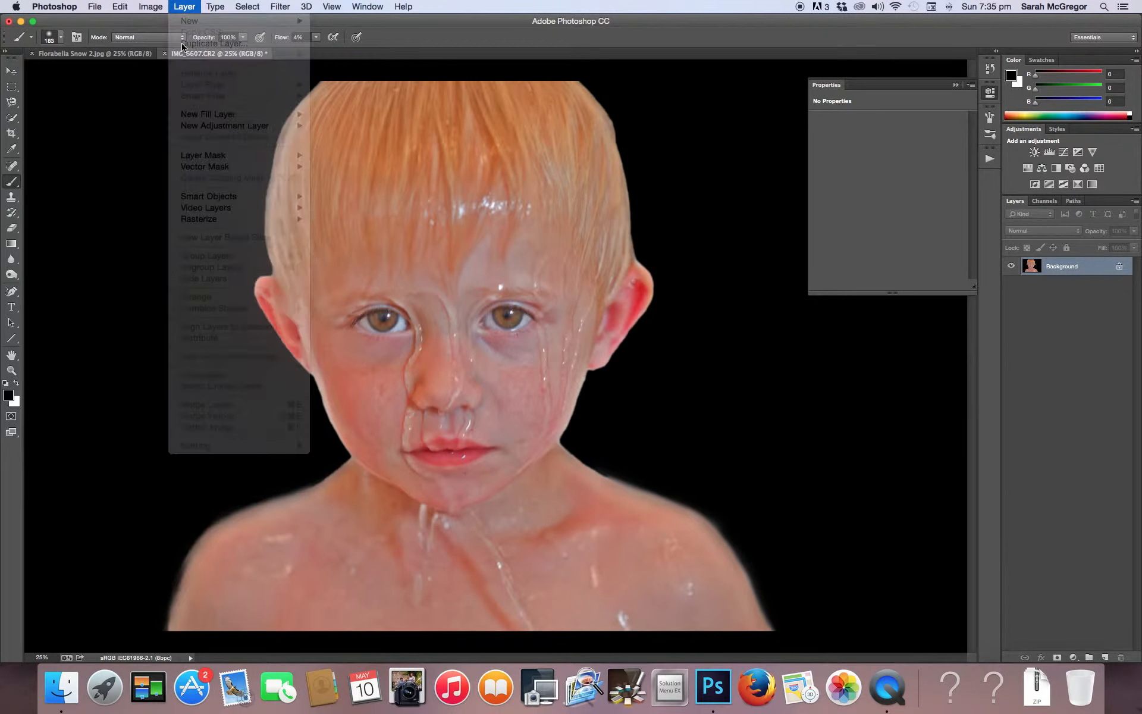
{"action": "left_click", "coordinate": [678, 278]}
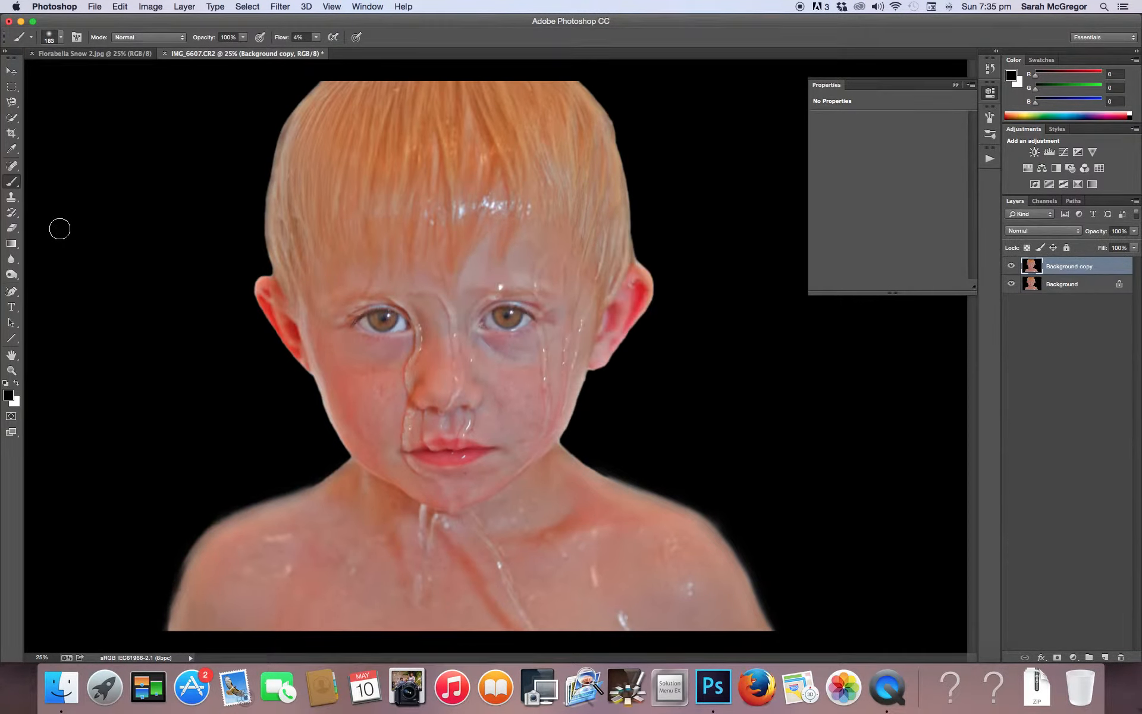
Burn the midtones beside the nose and along the water streaks at 9% exposure with a soft 155 px brush
{"action": "left_click", "coordinate": [11, 275]}
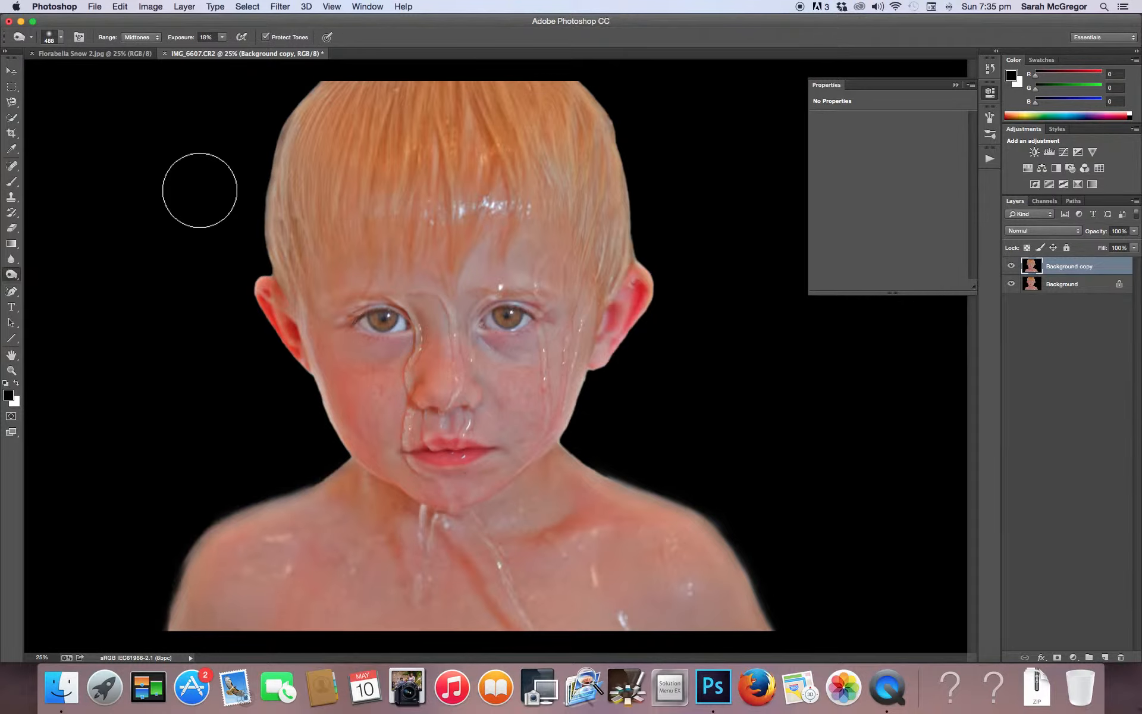
{"action": "left_click", "coordinate": [224, 37]}
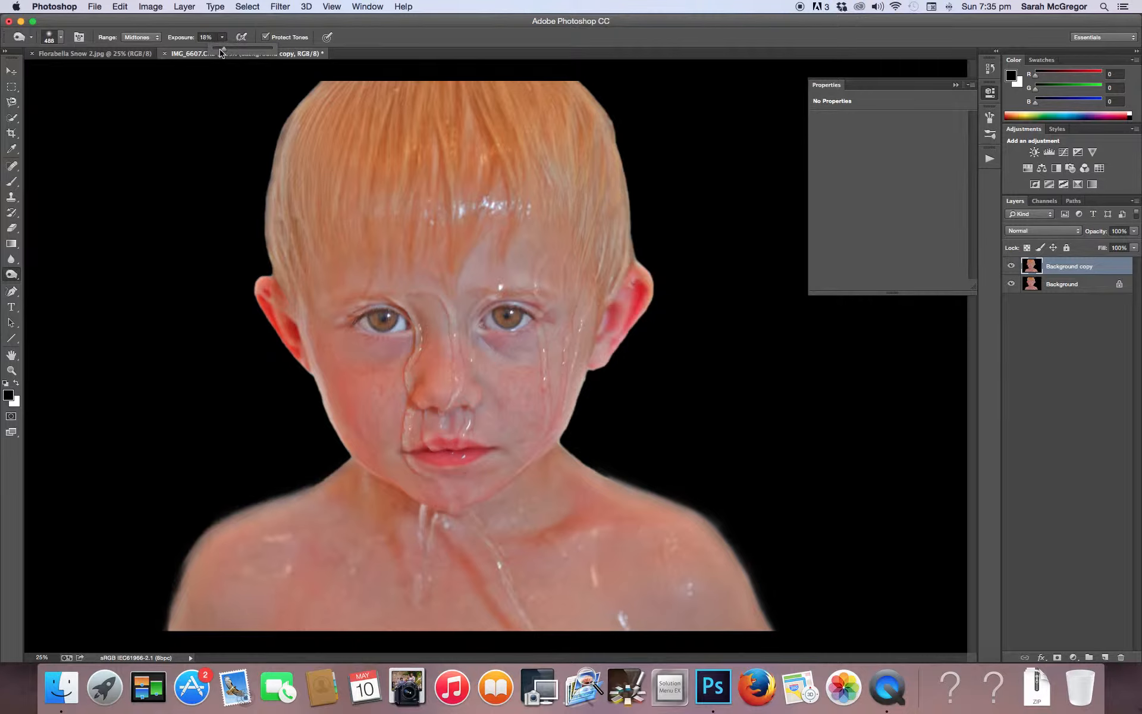
{"action": "left_click", "coordinate": [218, 50]}
{"action": "left_click", "coordinate": [60, 37]}
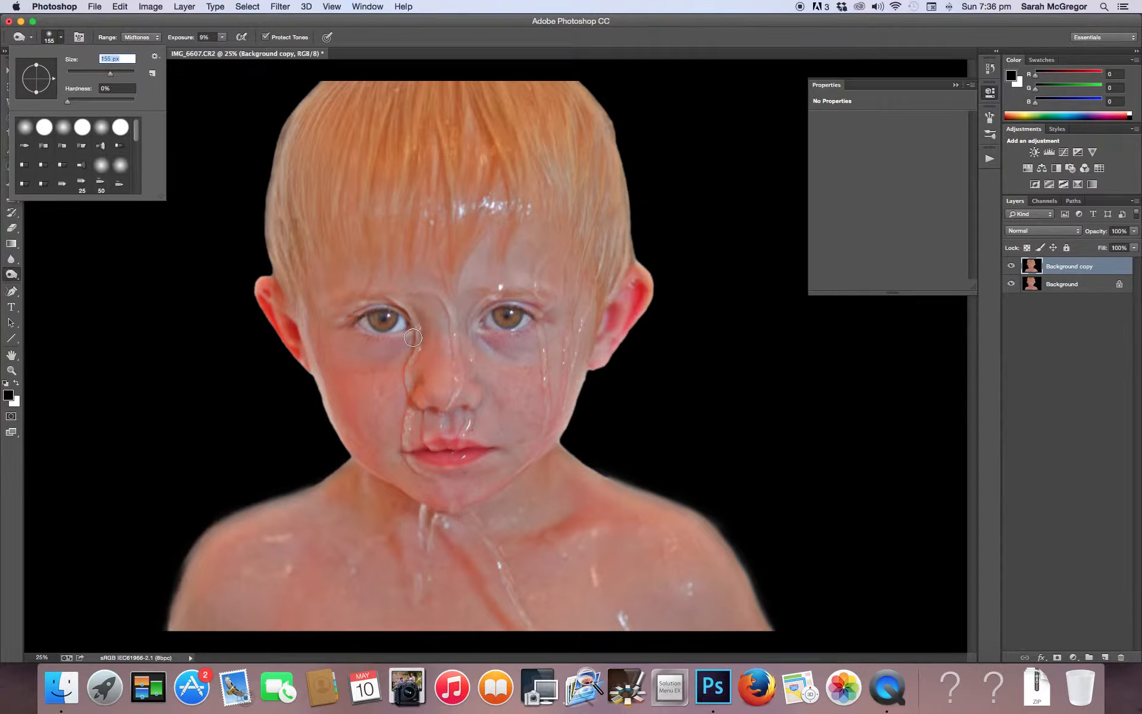
{"action": "key", "text": "Return"}
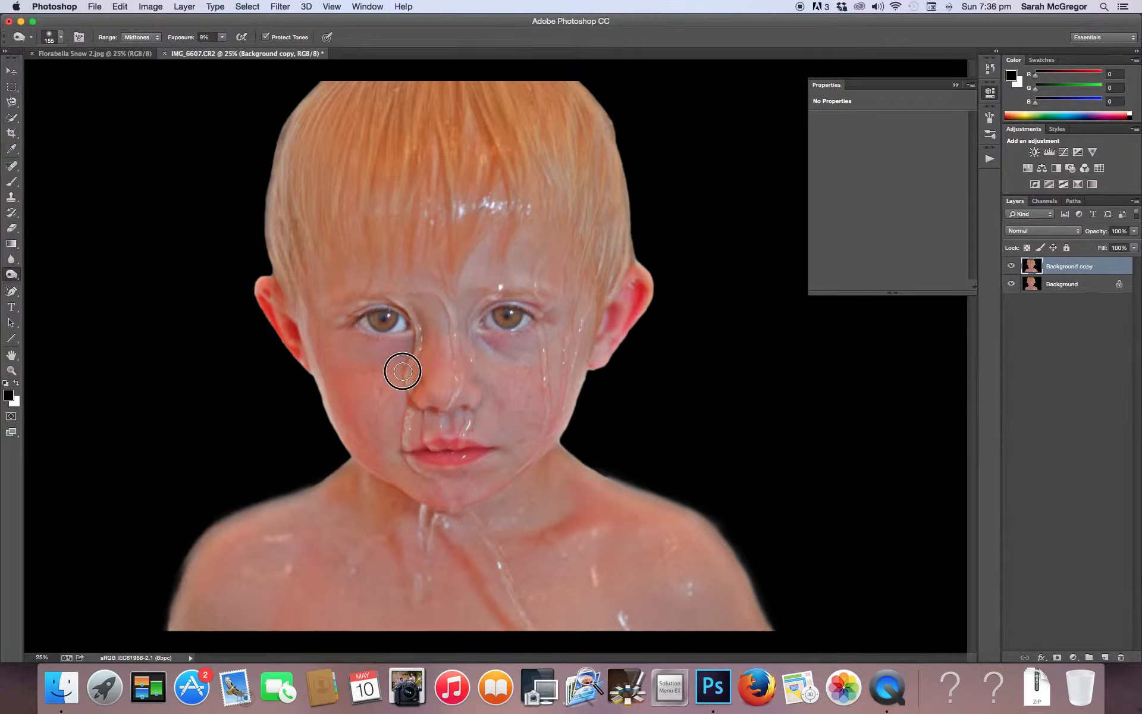
{"action": "left_click_drag", "start_coordinate": [403, 404], "coordinate": [406, 425]}
{"action": "left_click_drag", "start_coordinate": [465, 333], "coordinate": [464, 390]}
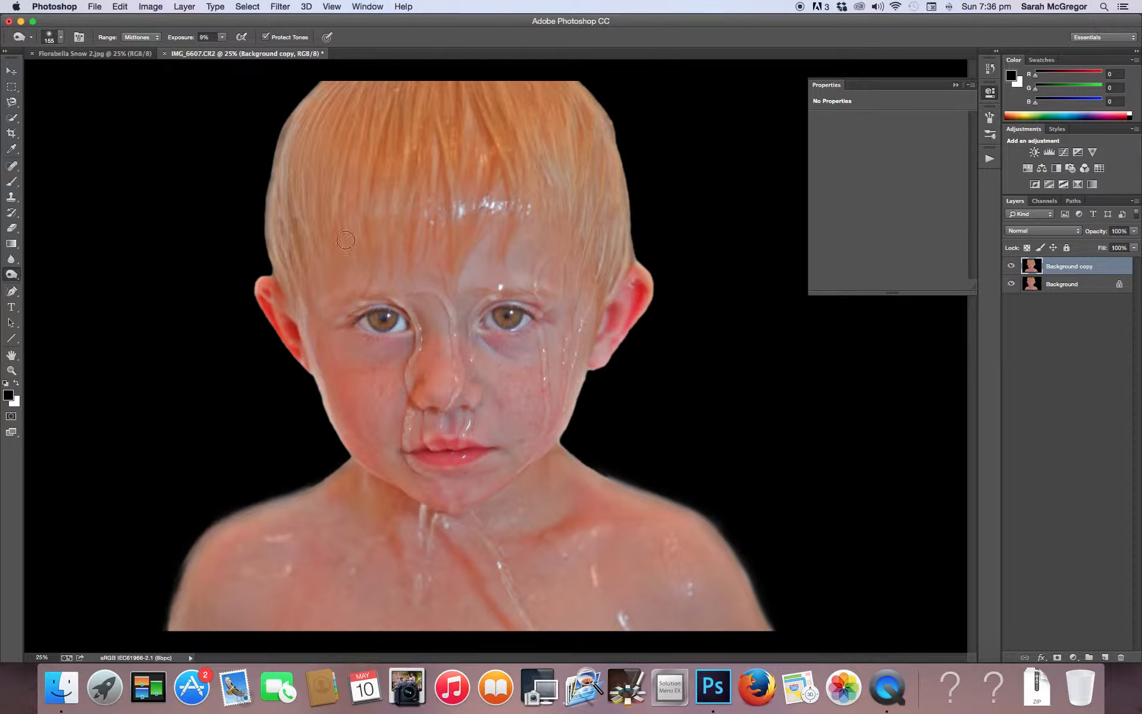
Enlarge the burn brush to 293 px and darken the midtones of the neck, collarbones, face and hair
{"action": "left_click", "coordinate": [58, 38]}
{"action": "left_click", "coordinate": [117, 74]}
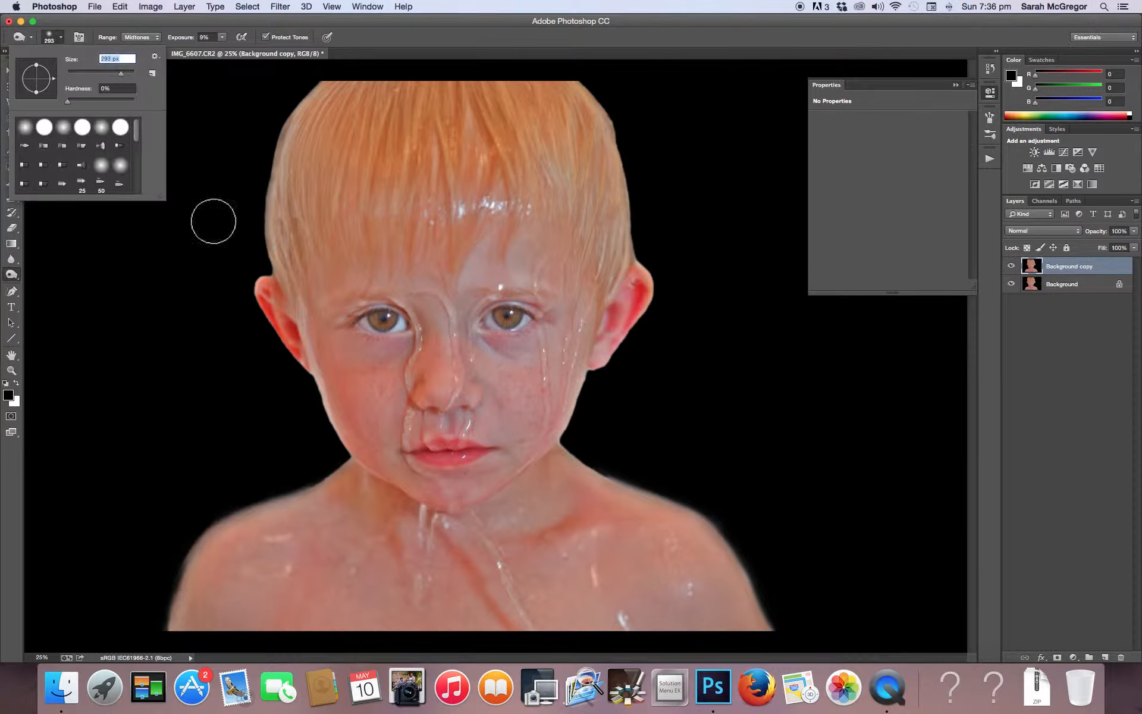
{"action": "mouse_move", "coordinate": [549, 471]}
{"action": "left_mouse_down"}
{"action": "mouse_move", "coordinate": [485, 514]}
{"action": "mouse_move", "coordinate": [535, 495]}
{"action": "mouse_move", "coordinate": [497, 530]}
{"action": "mouse_move", "coordinate": [582, 515]}
{"action": "mouse_move", "coordinate": [561, 465]}
{"action": "mouse_move", "coordinate": [663, 516]}
{"action": "mouse_move", "coordinate": [599, 467]}
{"action": "mouse_move", "coordinate": [666, 496]}
{"action": "mouse_move", "coordinate": [608, 466]}
{"action": "mouse_move", "coordinate": [691, 509]}
{"action": "mouse_move", "coordinate": [720, 547]}
{"action": "mouse_move", "coordinate": [700, 510]}
{"action": "mouse_move", "coordinate": [758, 613]}
{"action": "mouse_move", "coordinate": [738, 553]}
{"action": "mouse_move", "coordinate": [771, 637]}
{"action": "mouse_move", "coordinate": [708, 510]}
{"action": "mouse_move", "coordinate": [569, 447]}
{"action": "mouse_move", "coordinate": [632, 498]}
{"action": "mouse_move", "coordinate": [598, 491]}
{"action": "mouse_move", "coordinate": [558, 542]}
{"action": "mouse_move", "coordinate": [496, 547]}
{"action": "mouse_move", "coordinate": [442, 521]}
{"action": "mouse_move", "coordinate": [517, 646]}
{"action": "mouse_move", "coordinate": [446, 537]}
{"action": "mouse_move", "coordinate": [447, 582]}
{"action": "mouse_move", "coordinate": [412, 599]}
{"action": "mouse_move", "coordinate": [385, 526]}
{"action": "mouse_move", "coordinate": [395, 556]}
{"action": "mouse_move", "coordinate": [377, 553]}
{"action": "mouse_move", "coordinate": [339, 475]}
{"action": "mouse_move", "coordinate": [351, 519]}
{"action": "mouse_move", "coordinate": [401, 567]}
{"action": "mouse_move", "coordinate": [382, 600]}
{"action": "mouse_move", "coordinate": [313, 500]}
{"action": "mouse_move", "coordinate": [311, 478]}
{"action": "mouse_move", "coordinate": [180, 532]}
{"action": "mouse_move", "coordinate": [180, 572]}
{"action": "mouse_move", "coordinate": [196, 527]}
{"action": "mouse_move", "coordinate": [176, 597]}
{"action": "mouse_move", "coordinate": [334, 506]}
{"action": "mouse_move", "coordinate": [365, 476]}
{"action": "mouse_move", "coordinate": [350, 481]}
{"action": "mouse_move", "coordinate": [348, 519]}
{"action": "mouse_move", "coordinate": [369, 501]}
{"action": "mouse_move", "coordinate": [426, 594]}
{"action": "mouse_move", "coordinate": [419, 544]}
{"action": "mouse_move", "coordinate": [502, 619]}
{"action": "mouse_move", "coordinate": [550, 534]}
{"action": "mouse_move", "coordinate": [517, 522]}
{"action": "mouse_move", "coordinate": [601, 498]}
{"action": "left_mouse_up"}
{"action": "mouse_move", "coordinate": [547, 324]}
{"action": "left_mouse_down"}
{"action": "mouse_move", "coordinate": [481, 357]}
{"action": "mouse_move", "coordinate": [463, 337]}
{"action": "mouse_move", "coordinate": [501, 370]}
{"action": "mouse_move", "coordinate": [490, 414]}
{"action": "mouse_move", "coordinate": [534, 415]}
{"action": "mouse_move", "coordinate": [564, 285]}
{"action": "mouse_move", "coordinate": [573, 348]}
{"action": "mouse_move", "coordinate": [593, 317]}
{"action": "mouse_move", "coordinate": [582, 204]}
{"action": "mouse_move", "coordinate": [606, 270]}
{"action": "mouse_move", "coordinate": [551, 167]}
{"action": "mouse_move", "coordinate": [535, 199]}
{"action": "mouse_move", "coordinate": [510, 174]}
{"action": "mouse_move", "coordinate": [496, 258]}
{"action": "mouse_move", "coordinate": [474, 240]}
{"action": "mouse_move", "coordinate": [456, 241]}
{"action": "mouse_move", "coordinate": [445, 259]}
{"action": "mouse_move", "coordinate": [402, 186]}
{"action": "mouse_move", "coordinate": [359, 235]}
{"action": "mouse_move", "coordinate": [308, 214]}
{"action": "mouse_move", "coordinate": [288, 263]}
{"action": "mouse_move", "coordinate": [291, 307]}
{"action": "mouse_move", "coordinate": [304, 126]}
{"action": "mouse_move", "coordinate": [279, 266]}
{"action": "mouse_move", "coordinate": [289, 286]}
{"action": "mouse_move", "coordinate": [328, 168]}
{"action": "mouse_move", "coordinate": [336, 253]}
{"action": "mouse_move", "coordinate": [338, 228]}
{"action": "mouse_move", "coordinate": [354, 229]}
{"action": "mouse_move", "coordinate": [405, 122]}
{"action": "mouse_move", "coordinate": [363, 157]}
{"action": "mouse_move", "coordinate": [378, 251]}
{"action": "mouse_move", "coordinate": [441, 118]}
{"action": "mouse_move", "coordinate": [414, 229]}
{"action": "mouse_move", "coordinate": [418, 187]}
{"action": "mouse_move", "coordinate": [411, 216]}
{"action": "mouse_move", "coordinate": [452, 153]}
{"action": "mouse_move", "coordinate": [456, 224]}
{"action": "mouse_move", "coordinate": [514, 210]}
{"action": "mouse_move", "coordinate": [519, 154]}
{"action": "mouse_move", "coordinate": [515, 175]}
{"action": "mouse_move", "coordinate": [544, 190]}
{"action": "mouse_move", "coordinate": [560, 256]}
{"action": "mouse_move", "coordinate": [579, 258]}
{"action": "mouse_move", "coordinate": [594, 282]}
{"action": "mouse_move", "coordinate": [613, 266]}
{"action": "mouse_move", "coordinate": [625, 199]}
{"action": "mouse_move", "coordinate": [611, 229]}
{"action": "mouse_move", "coordinate": [583, 97]}
{"action": "left_mouse_up"}
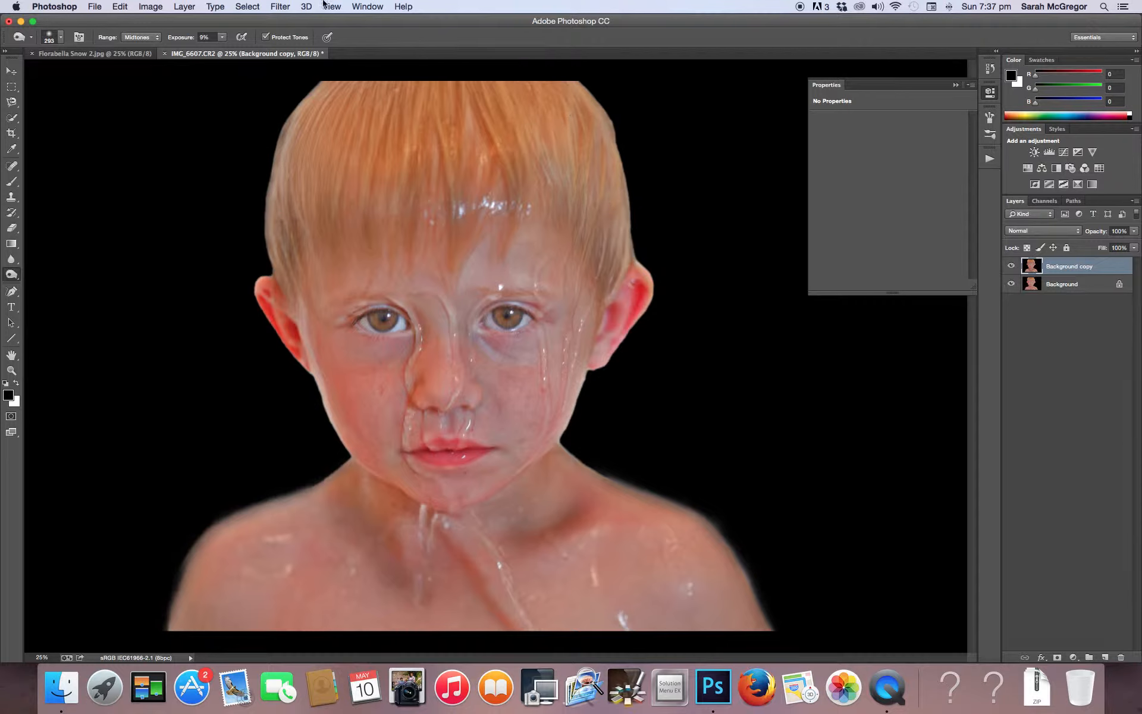
Switch the burn range to Shadows and darken the outer edges of the hair and the neck and shoulder edges
{"action": "left_click", "coordinate": [143, 38]}
{"action": "left_click", "coordinate": [140, 27]}
{"action": "mouse_move", "coordinate": [265, 158]}
{"action": "left_mouse_down"}
{"action": "mouse_move", "coordinate": [282, 127]}
{"action": "mouse_move", "coordinate": [277, 271]}
{"action": "left_mouse_up"}
{"action": "mouse_move", "coordinate": [633, 254]}
{"action": "left_mouse_down"}
{"action": "mouse_move", "coordinate": [625, 163]}
{"action": "mouse_move", "coordinate": [590, 79]}
{"action": "left_mouse_up"}
{"action": "mouse_move", "coordinate": [578, 462]}
{"action": "left_mouse_down"}
{"action": "mouse_move", "coordinate": [697, 504]}
{"action": "mouse_move", "coordinate": [704, 510]}
{"action": "mouse_move", "coordinate": [666, 483]}
{"action": "mouse_move", "coordinate": [746, 560]}
{"action": "mouse_move", "coordinate": [767, 593]}
{"action": "mouse_move", "coordinate": [727, 568]}
{"action": "mouse_move", "coordinate": [751, 571]}
{"action": "mouse_move", "coordinate": [776, 619]}
{"action": "mouse_move", "coordinate": [710, 496]}
{"action": "mouse_move", "coordinate": [702, 501]}
{"action": "mouse_move", "coordinate": [718, 517]}
{"action": "mouse_move", "coordinate": [586, 462]}
{"action": "left_mouse_up"}
{"action": "mouse_move", "coordinate": [324, 495]}
{"action": "left_mouse_down"}
{"action": "mouse_move", "coordinate": [280, 492]}
{"action": "mouse_move", "coordinate": [321, 473]}
{"action": "mouse_move", "coordinate": [206, 524]}
{"action": "mouse_move", "coordinate": [240, 515]}
{"action": "mouse_move", "coordinate": [211, 523]}
{"action": "mouse_move", "coordinate": [159, 658]}
{"action": "mouse_move", "coordinate": [188, 545]}
{"action": "mouse_move", "coordinate": [237, 509]}
{"action": "mouse_move", "coordinate": [357, 460]}
{"action": "mouse_move", "coordinate": [296, 474]}
{"action": "left_mouse_up"}
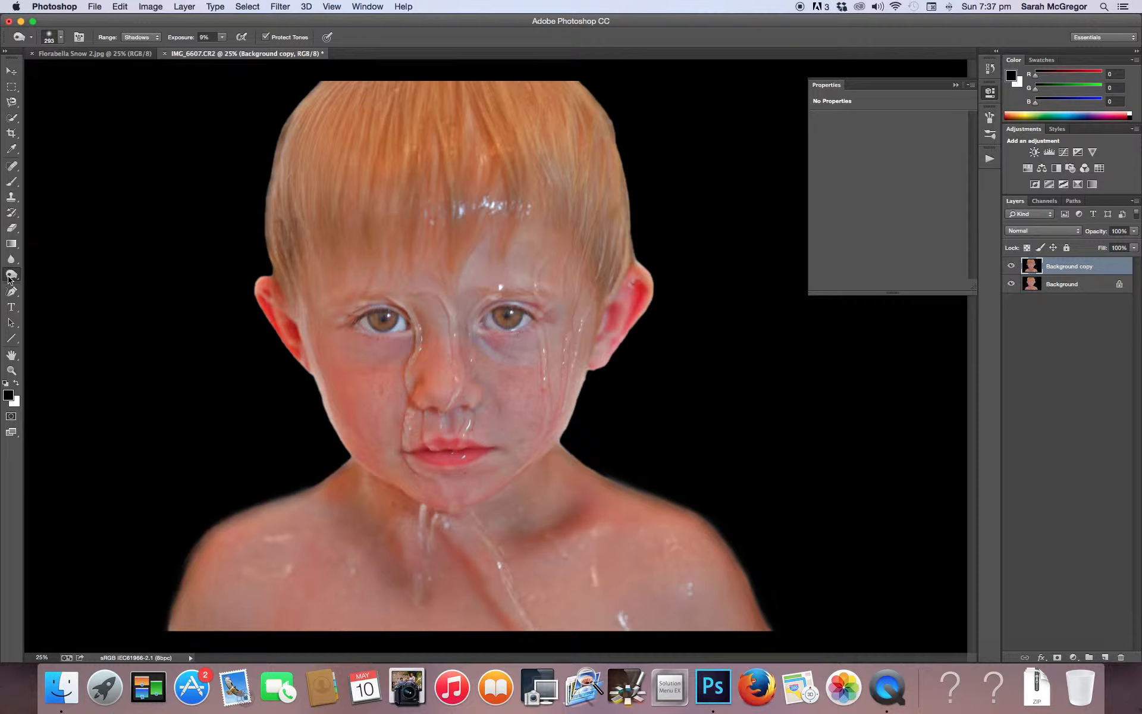
Dodge the midtone highlights on the water streaks around the eyes and nose with a 95 px brush
{"action": "left_click_drag", "start_coordinate": [11, 275], "coordinate": [62, 278]}
{"action": "left_click", "coordinate": [60, 38]}
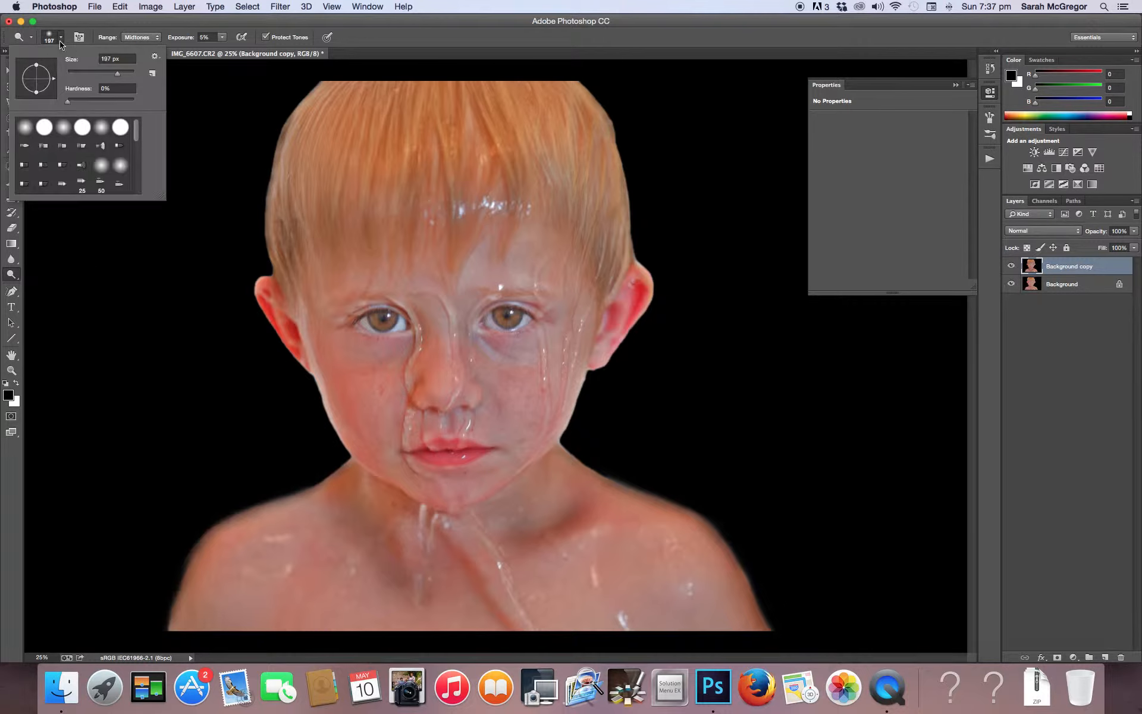
{"action": "left_click_drag", "start_coordinate": [109, 73], "coordinate": [99, 74]}
{"action": "left_click", "coordinate": [410, 309]}
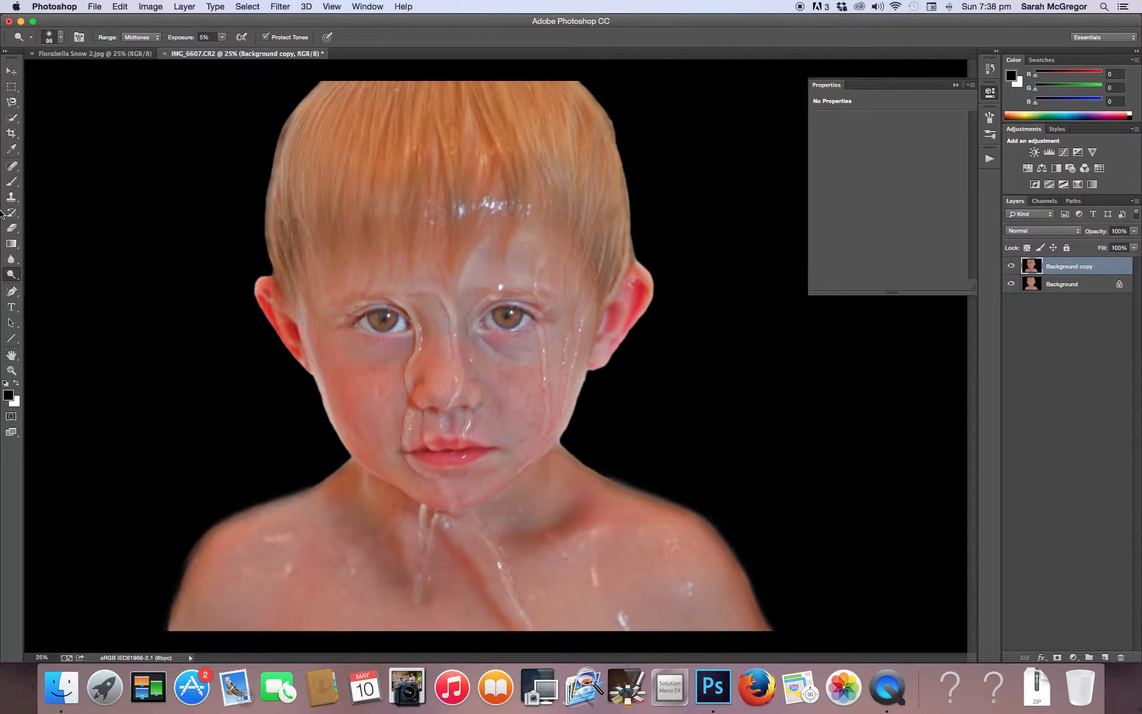
Reduce the dodged and burned Background copy layer's opacity to 94% and flatten the image
{"action": "left_click", "coordinate": [11, 228]}
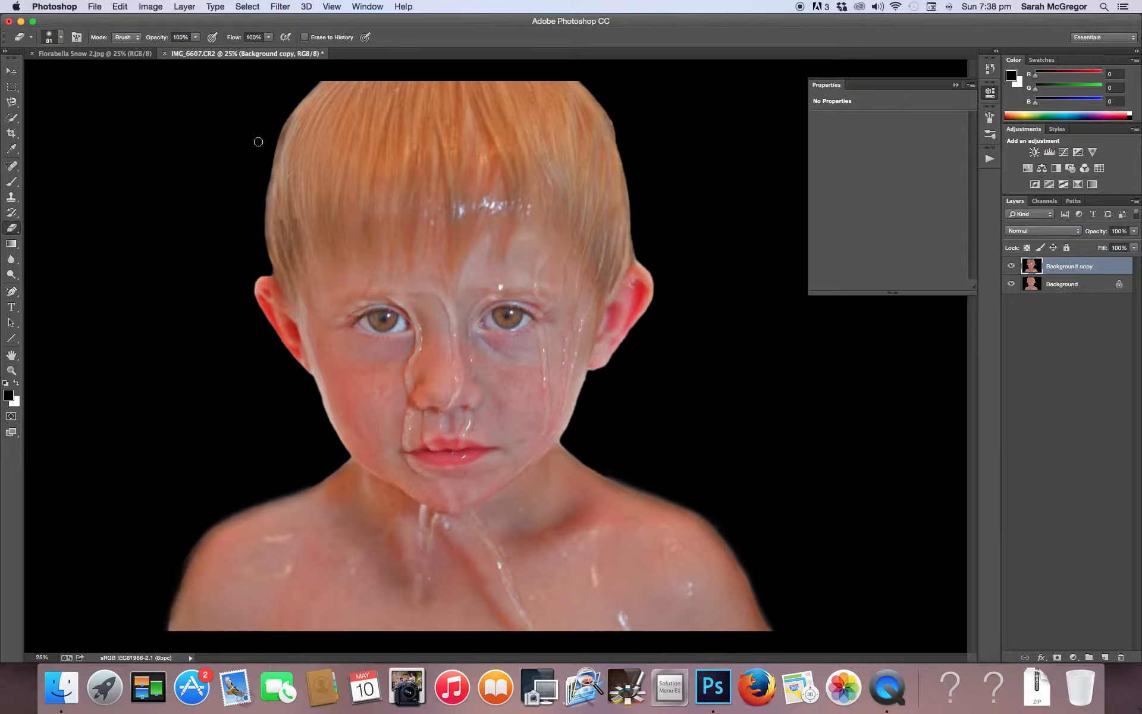
{"action": "left_click", "coordinate": [1134, 232]}
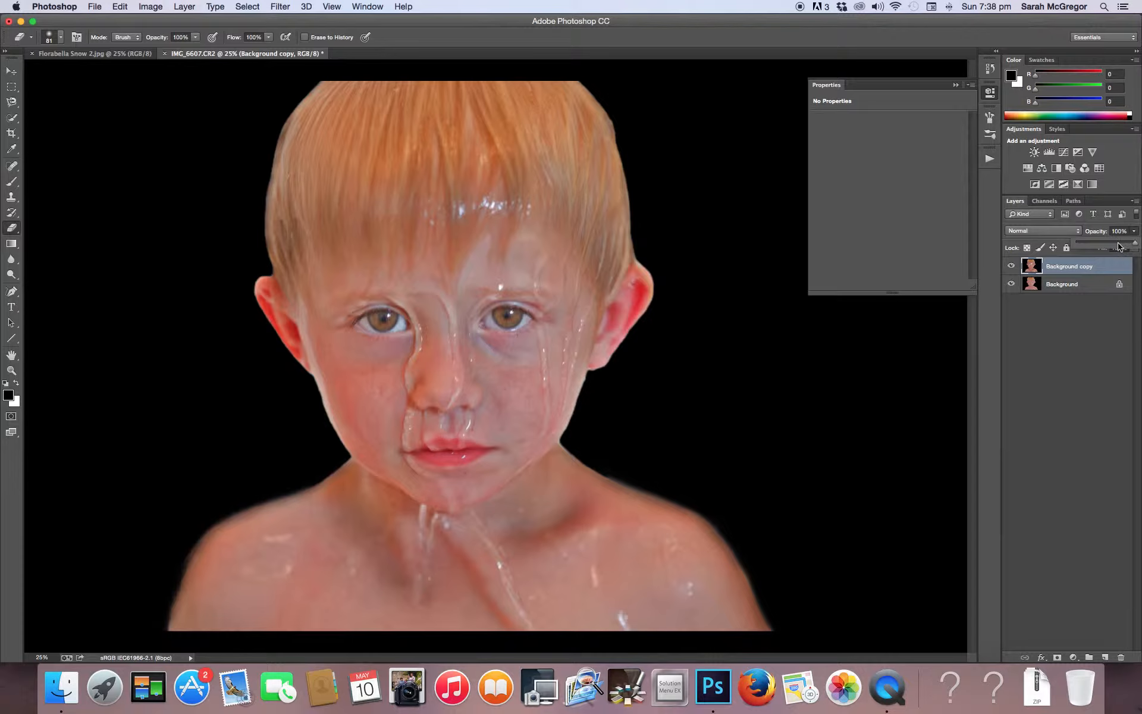
{"action": "left_click", "coordinate": [1118, 243]}
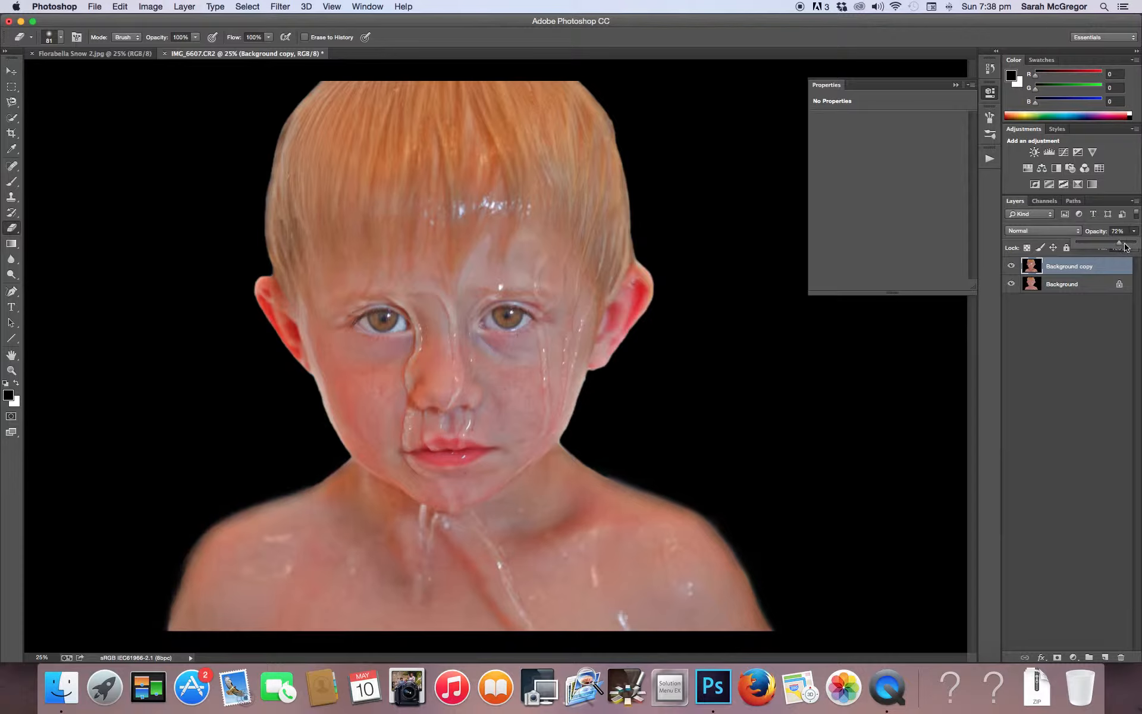
{"action": "left_click", "coordinate": [1128, 244]}
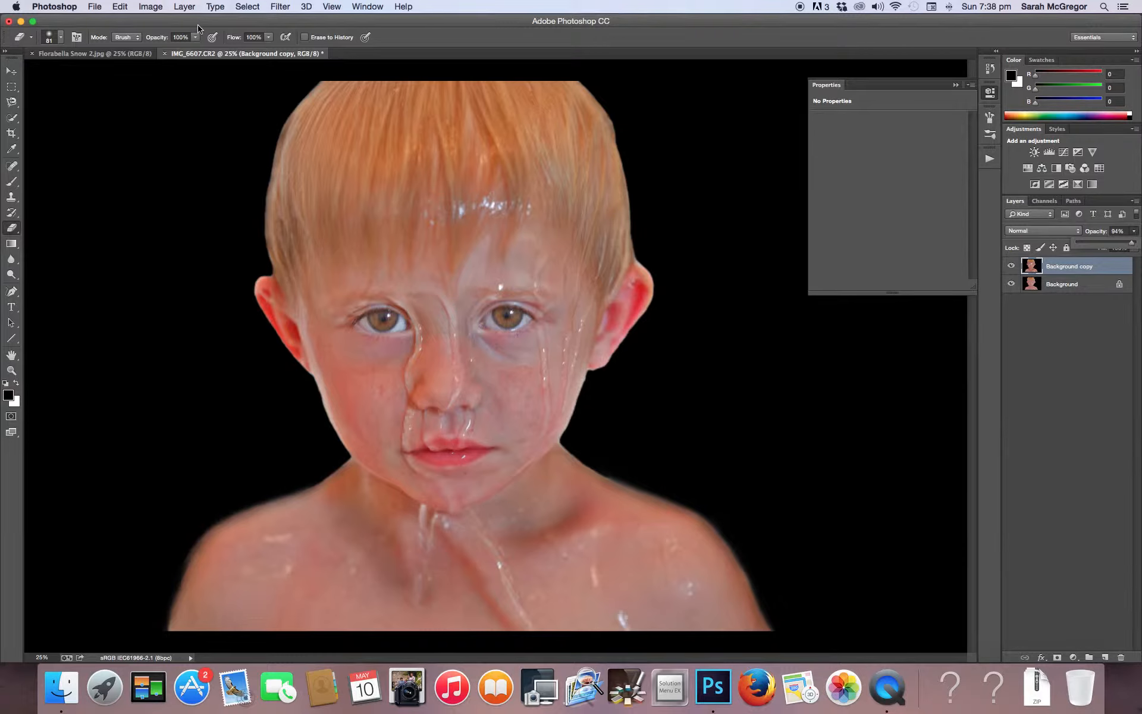
{"action": "left_click", "coordinate": [190, 6]}
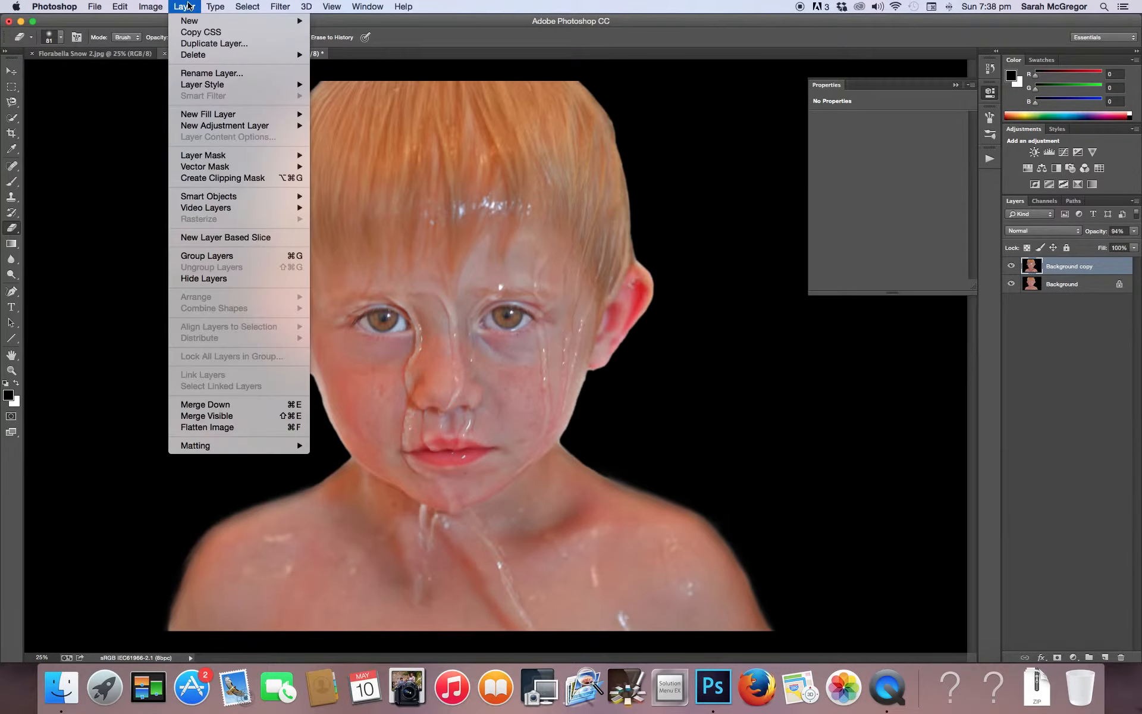
{"action": "left_click", "coordinate": [211, 428]}
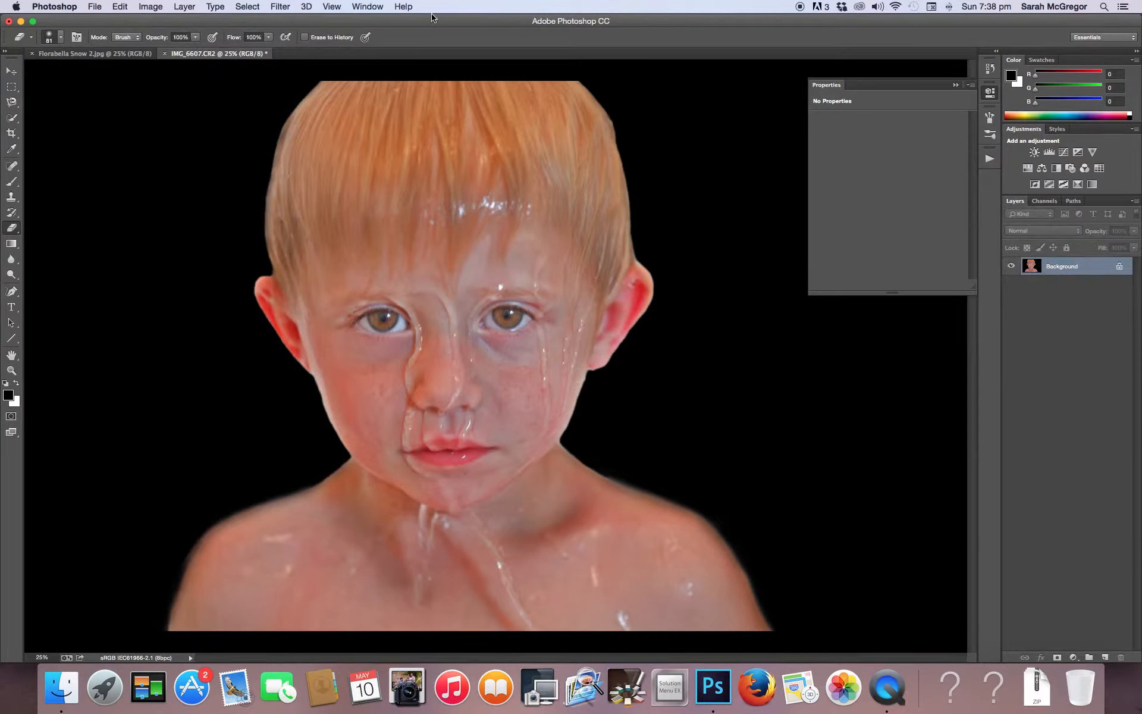
{"action": "left_click", "coordinate": [185, 6]}
{"action": "left_click", "coordinate": [188, 45]}
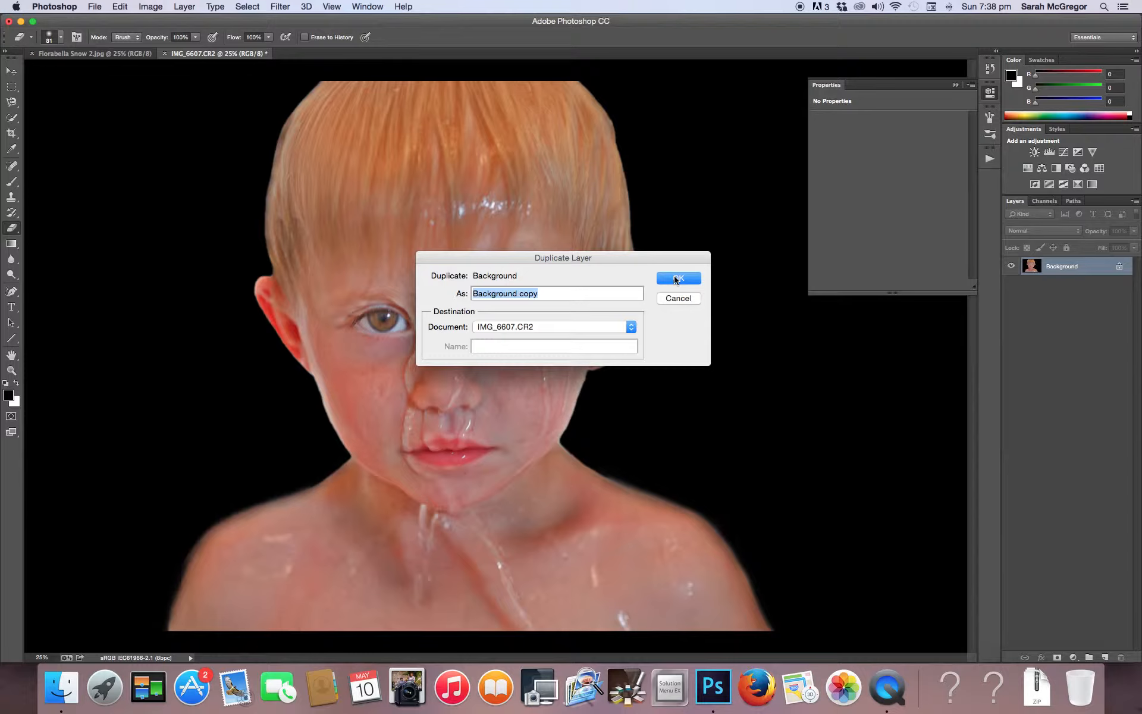
{"action": "left_click", "coordinate": [677, 299]}
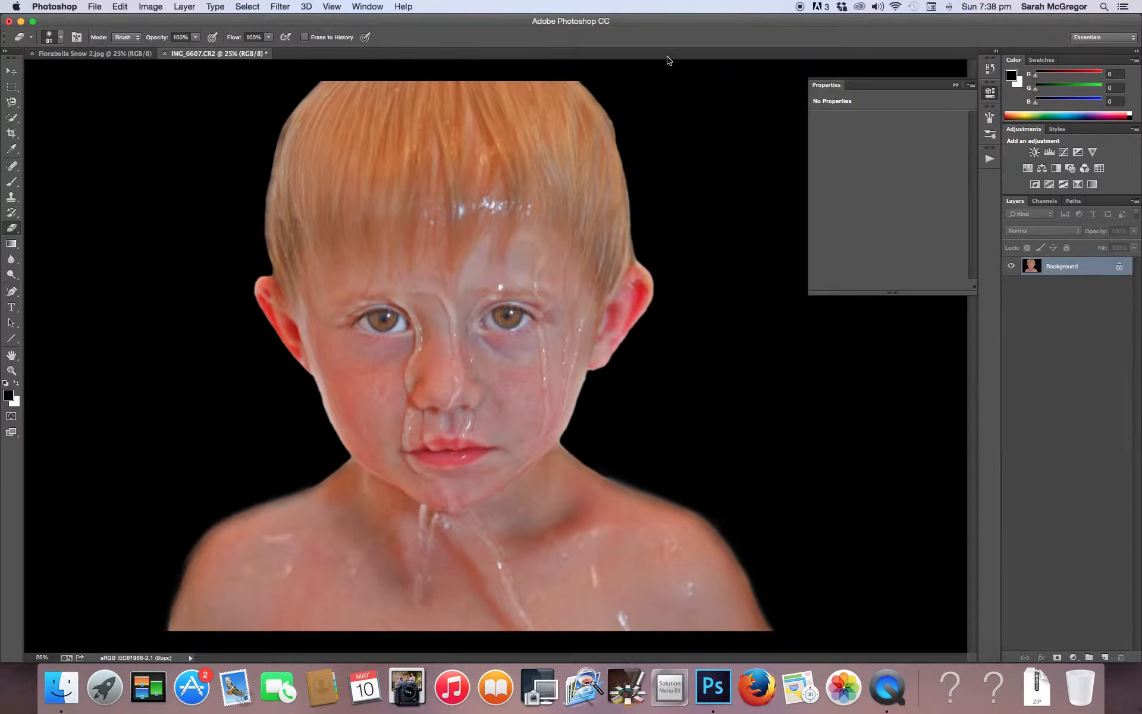
Add a Hue/Saturation adjustment layer with Colorize enabled and the hue set to 14
{"action": "left_click", "coordinate": [1026, 168]}
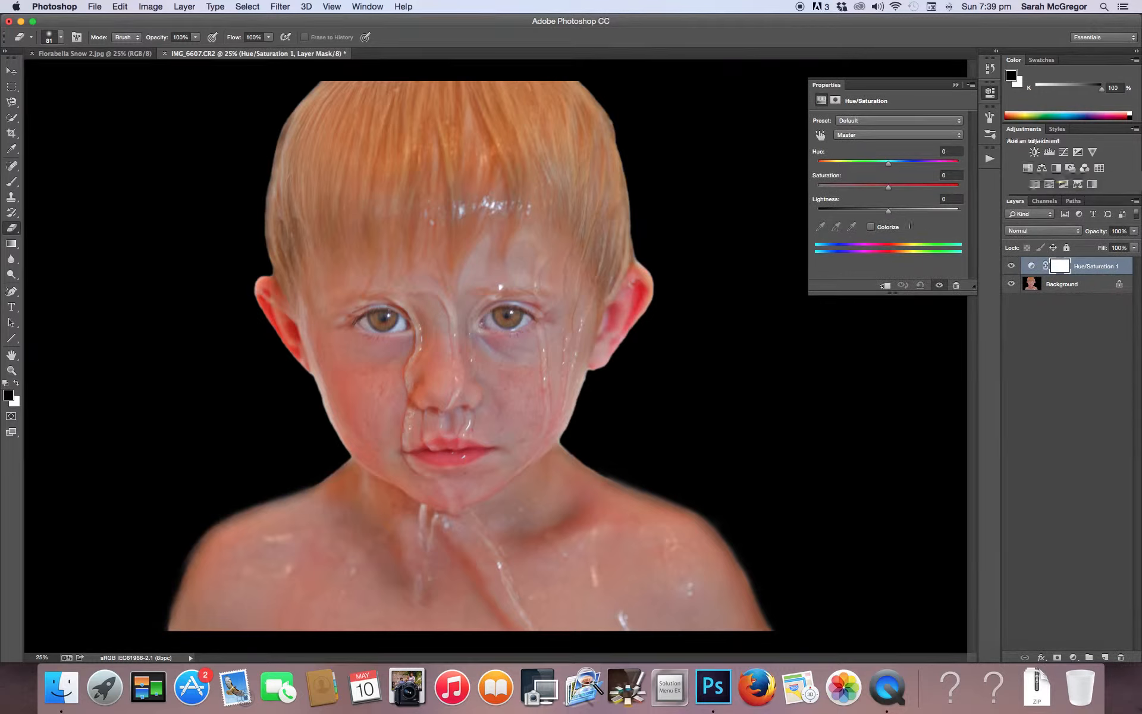
{"action": "left_click", "coordinate": [871, 227]}
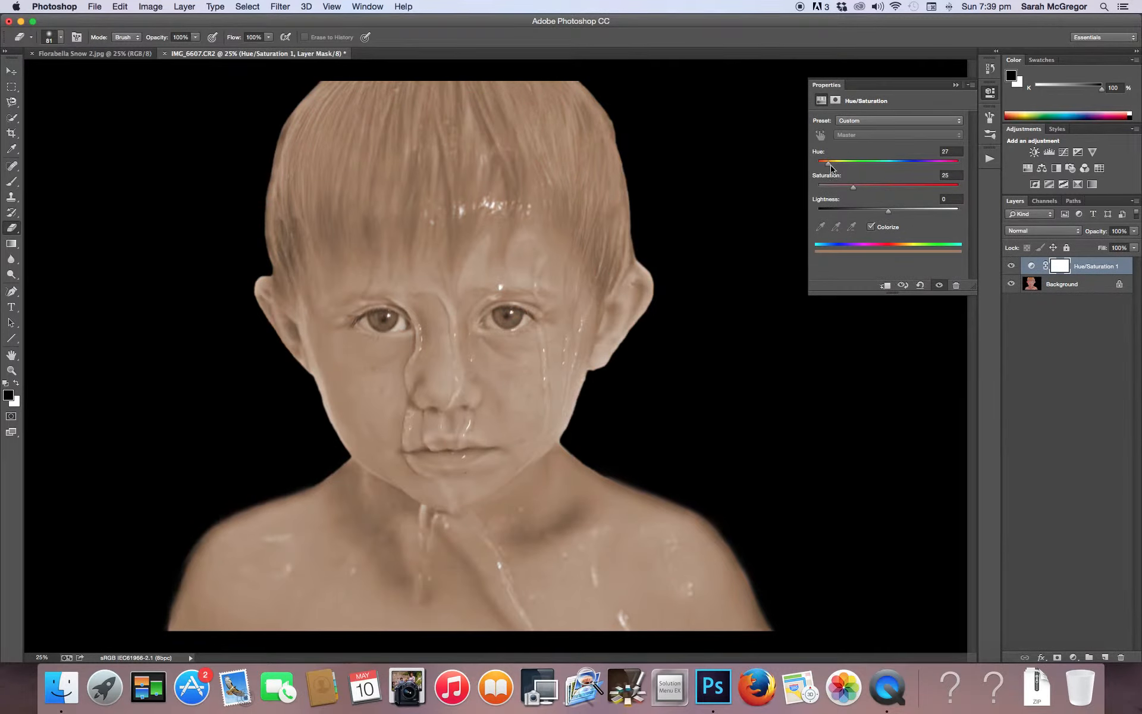
{"action": "left_click_drag", "start_coordinate": [829, 166], "coordinate": [823, 167]}
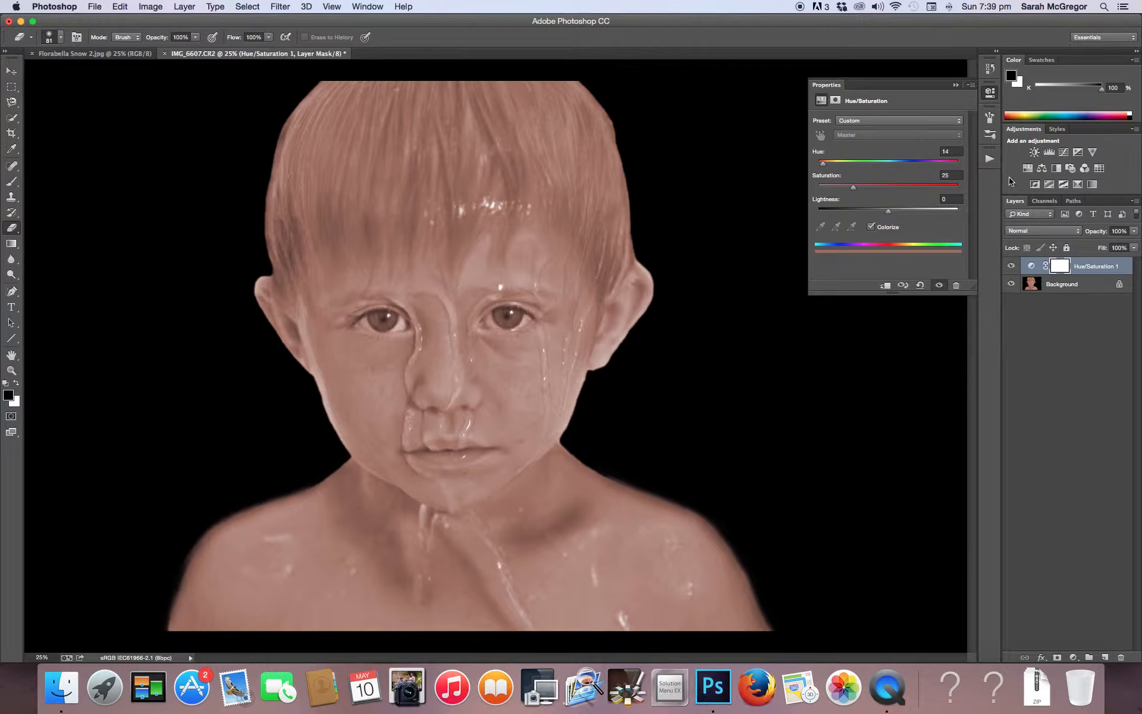
Set the Hue/Saturation layer's blend mode to Soft Light and flatten the image
{"action": "left_click", "coordinate": [1042, 232]}
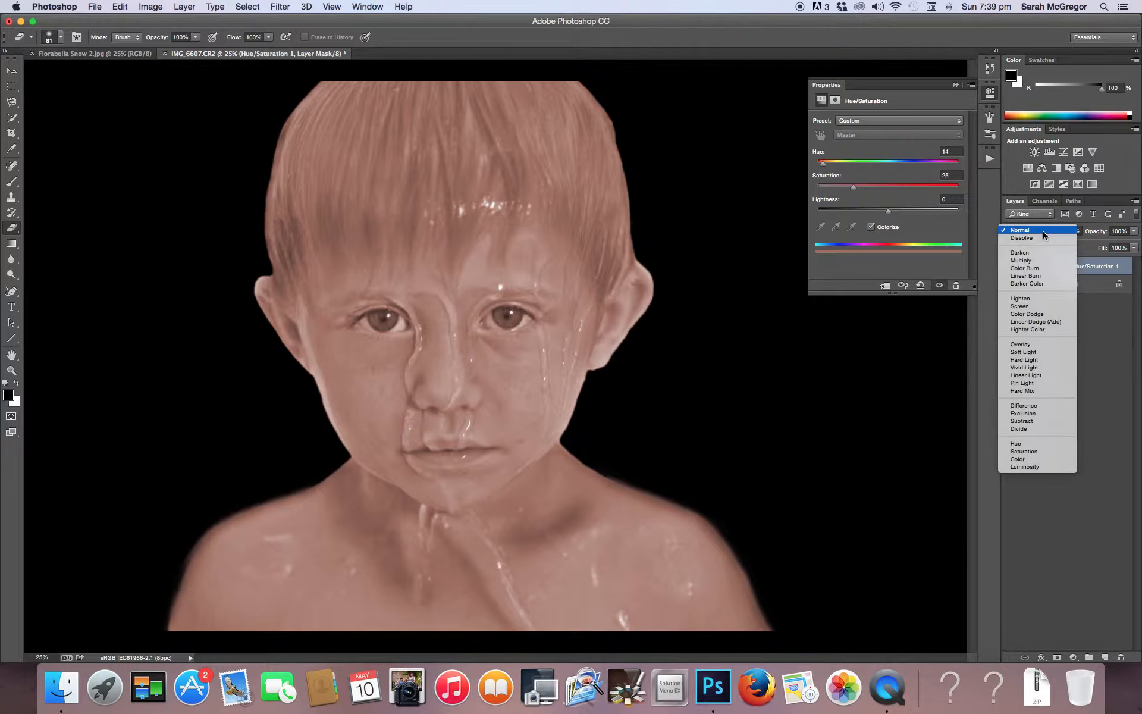
{"action": "left_click", "coordinate": [1019, 353]}
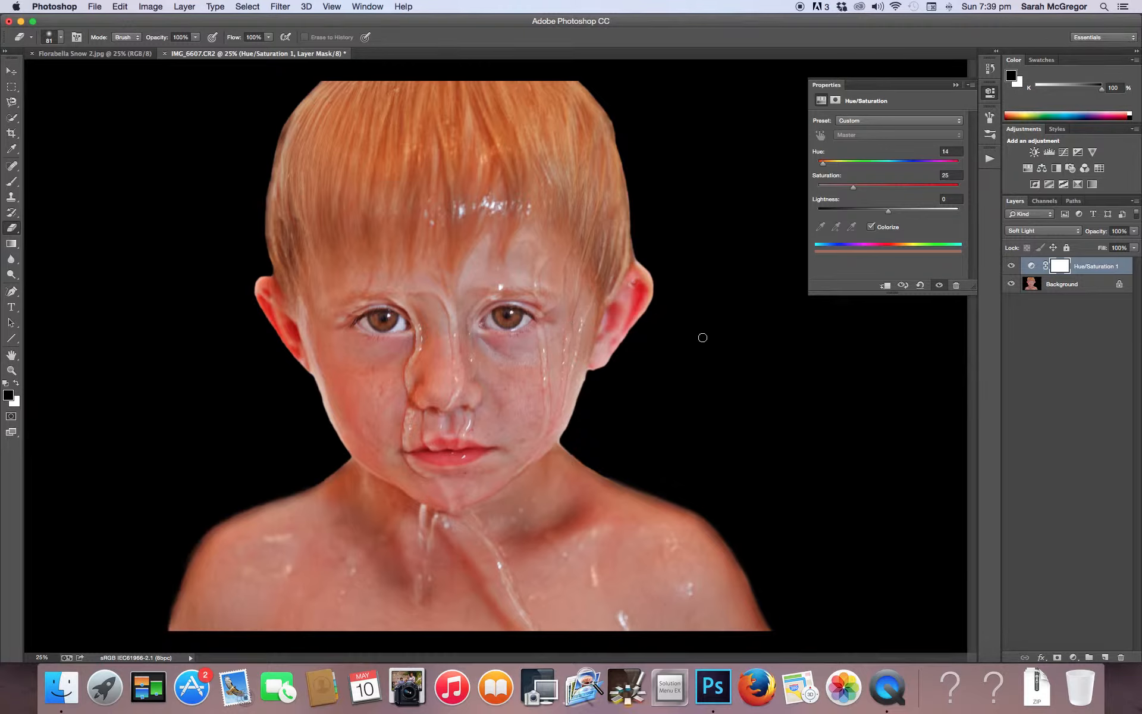
{"action": "left_click", "coordinate": [189, 7]}
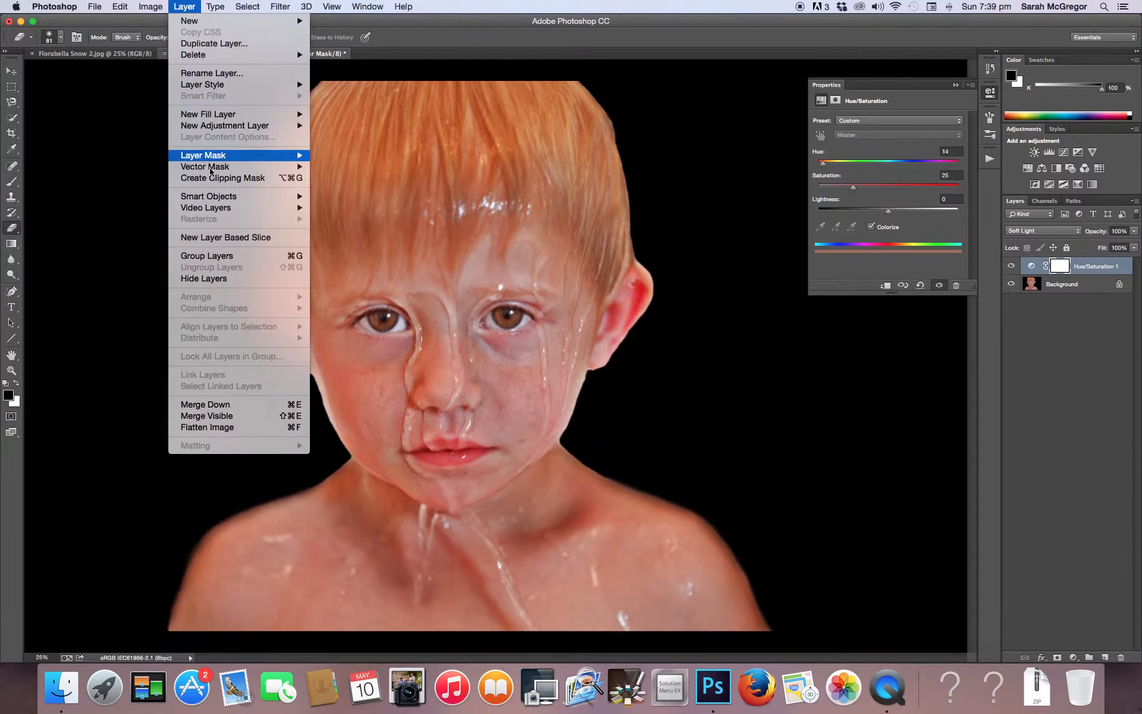
{"action": "left_click", "coordinate": [244, 428]}
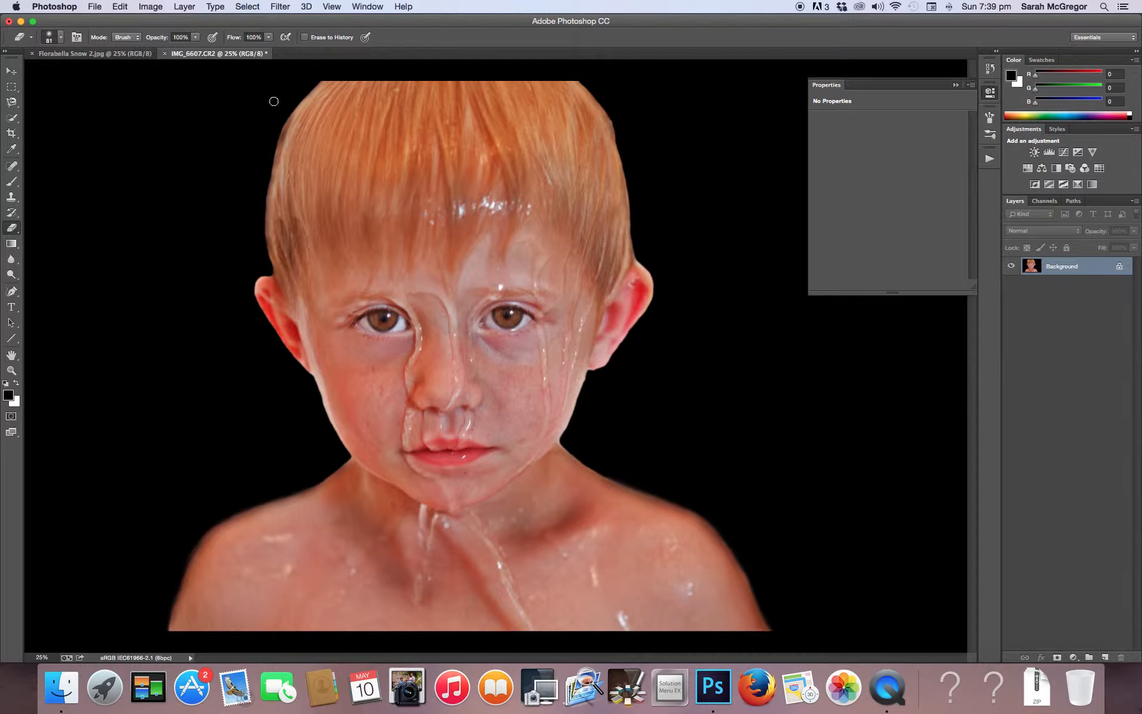
Add a solid black (000000) fill layer above the Background and lower its opacity to 39%
{"action": "left_click", "coordinate": [184, 6]}
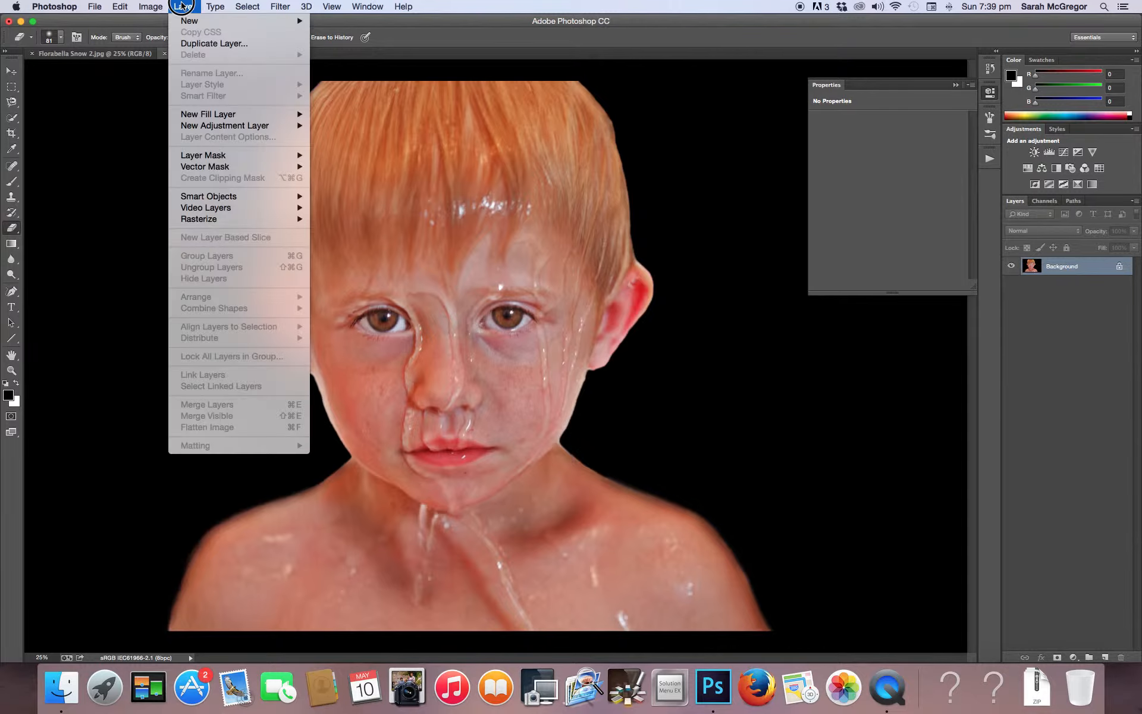
{"action": "mouse_move", "coordinate": [190, 115]}
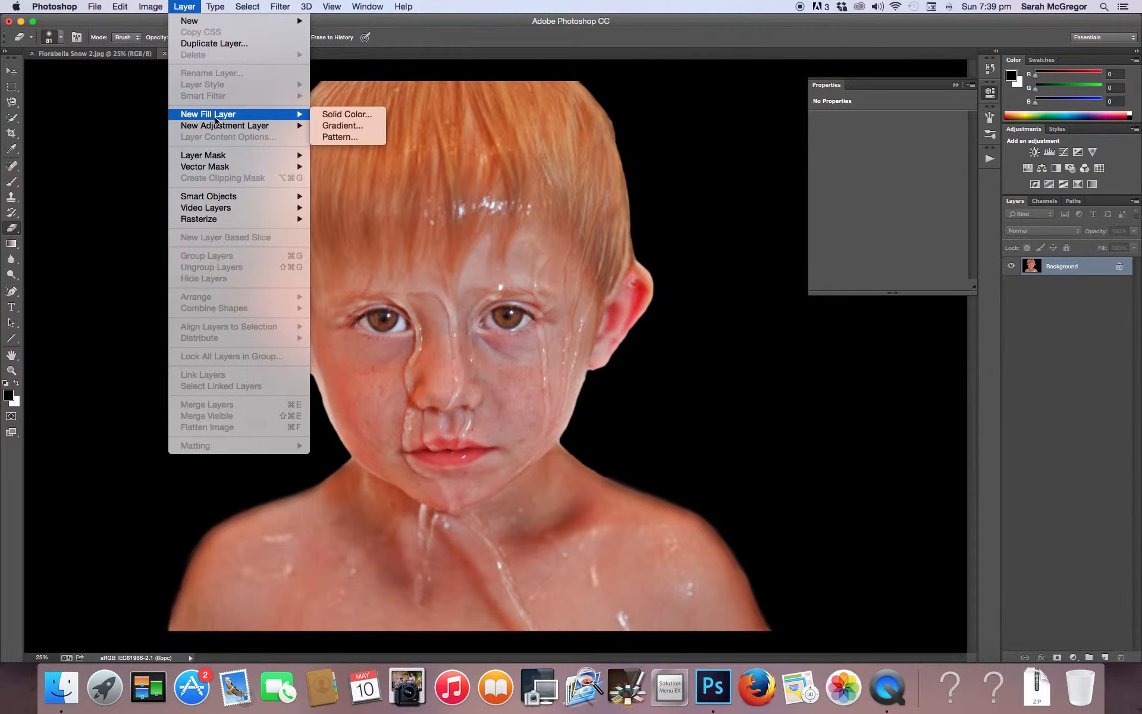
{"action": "left_click", "coordinate": [345, 114]}
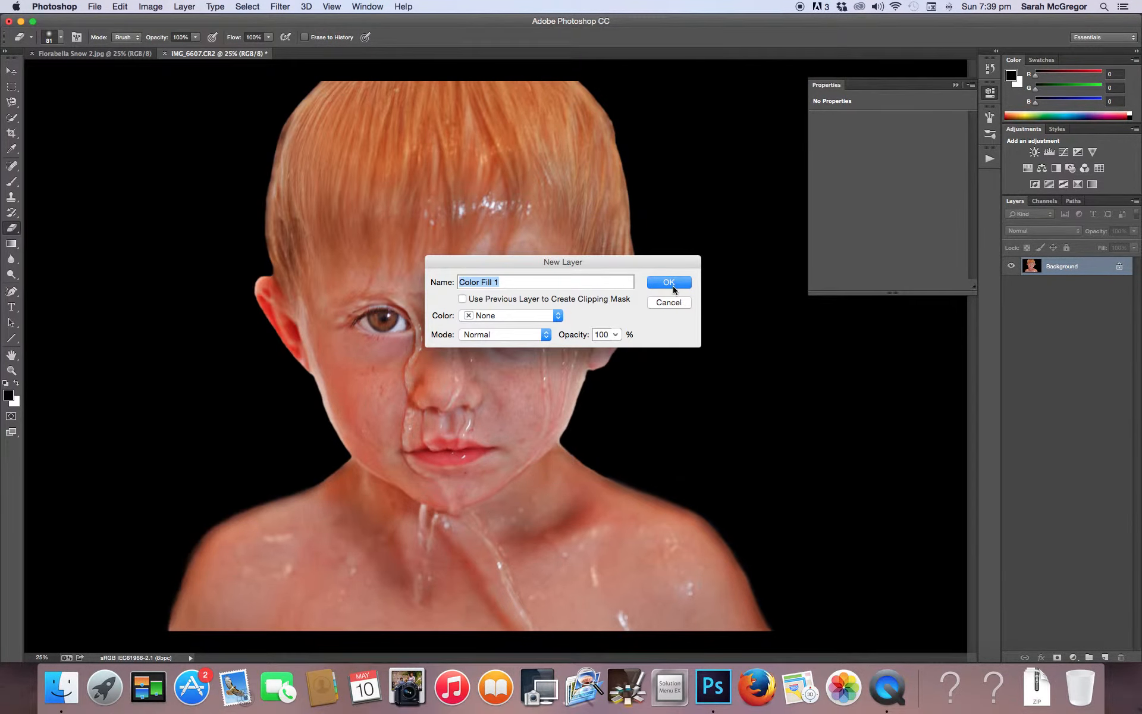
{"action": "left_click", "coordinate": [673, 289]}
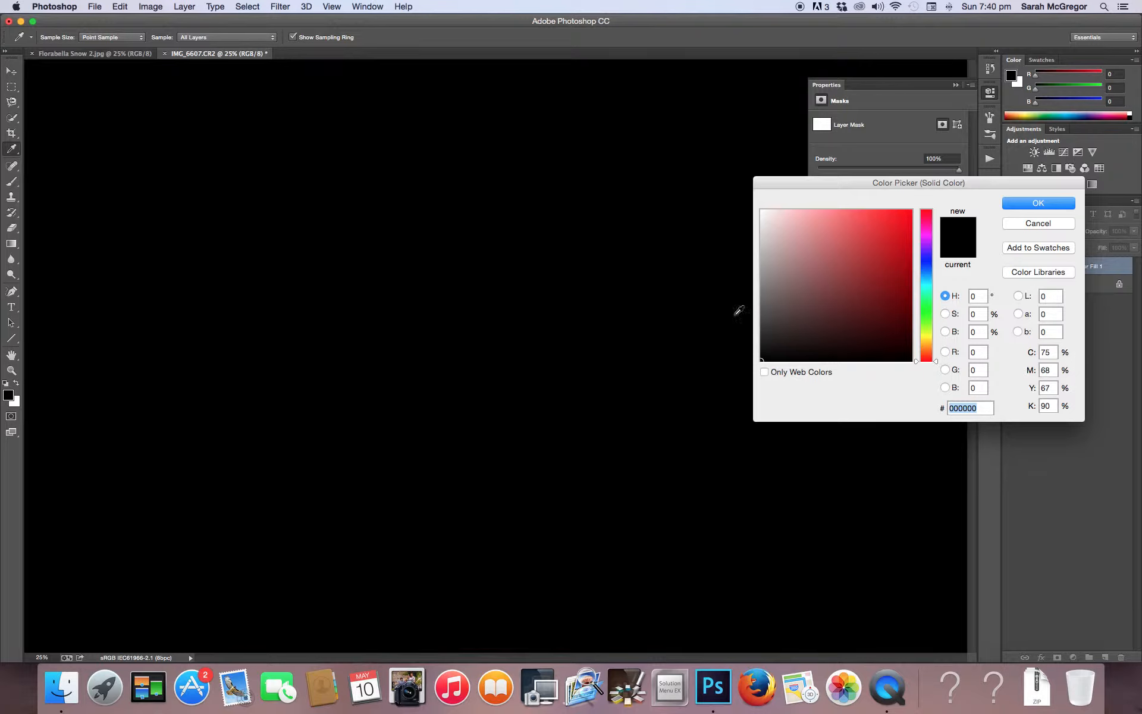
{"action": "left_click", "coordinate": [1044, 204]}
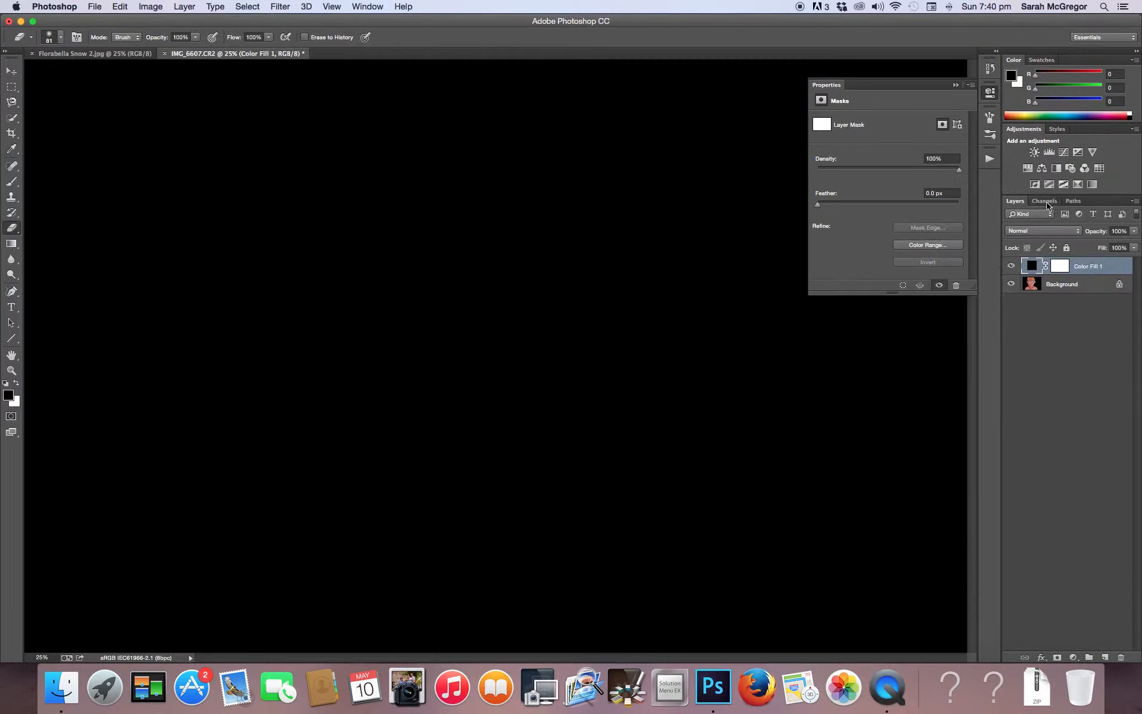
{"action": "left_click", "coordinate": [1137, 235]}
{"action": "left_click", "coordinate": [1100, 247]}
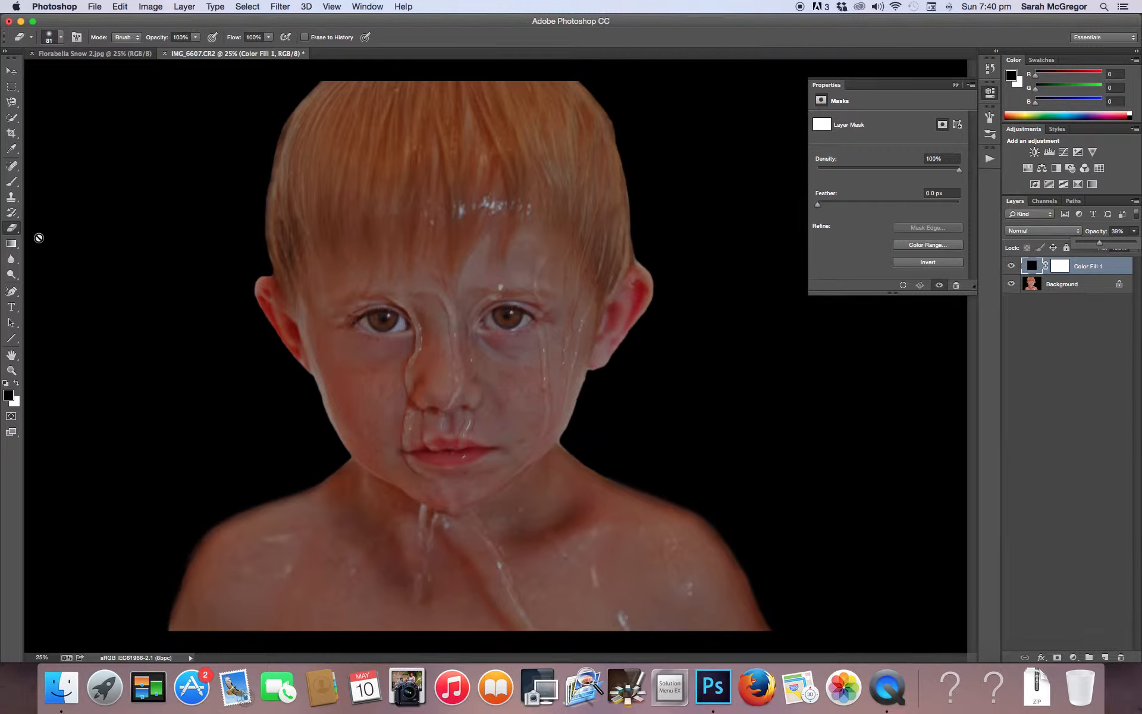
Paint black on the Color Fill 1 mask over the face and chest with a 1416 px brush at 22% flow, and flatten the image
{"action": "left_click", "coordinate": [1059, 268]}
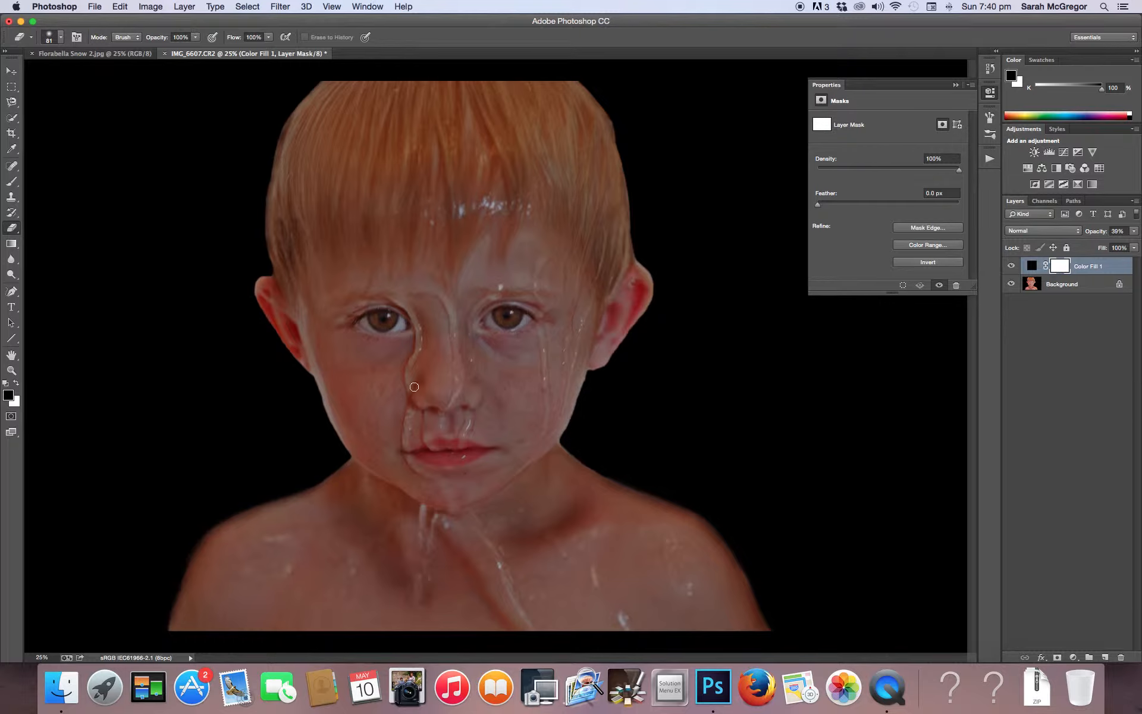
{"action": "left_click", "coordinate": [9, 184]}
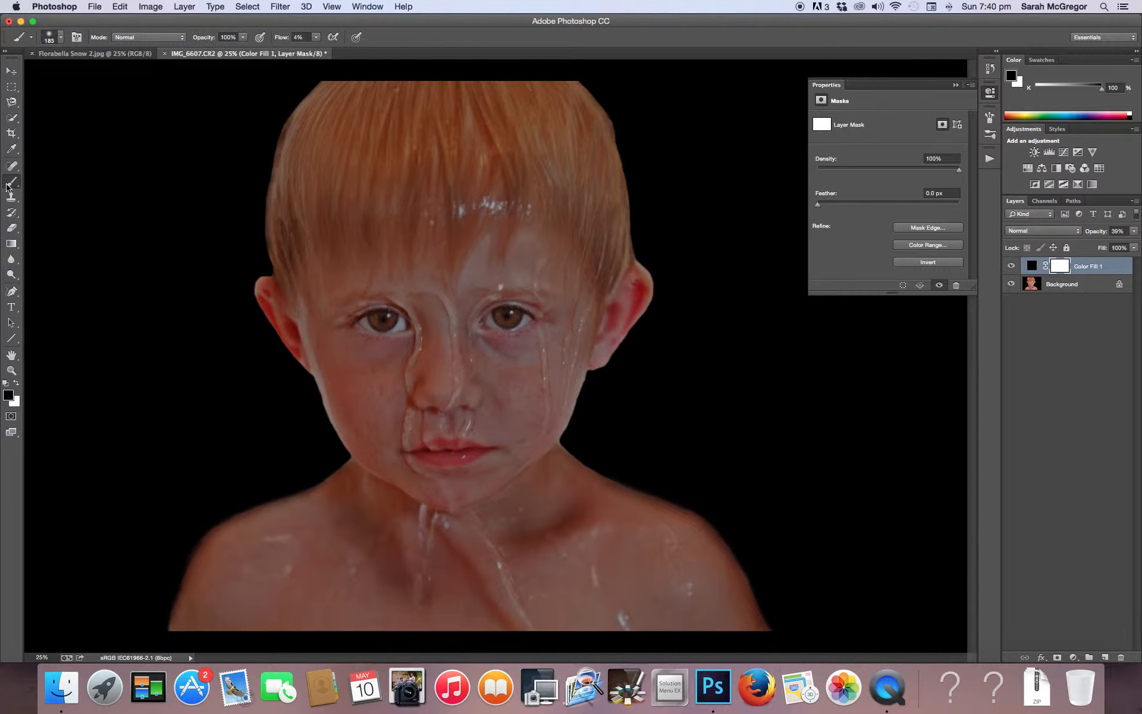
{"action": "left_click", "coordinate": [60, 37]}
{"action": "left_click", "coordinate": [130, 73]}
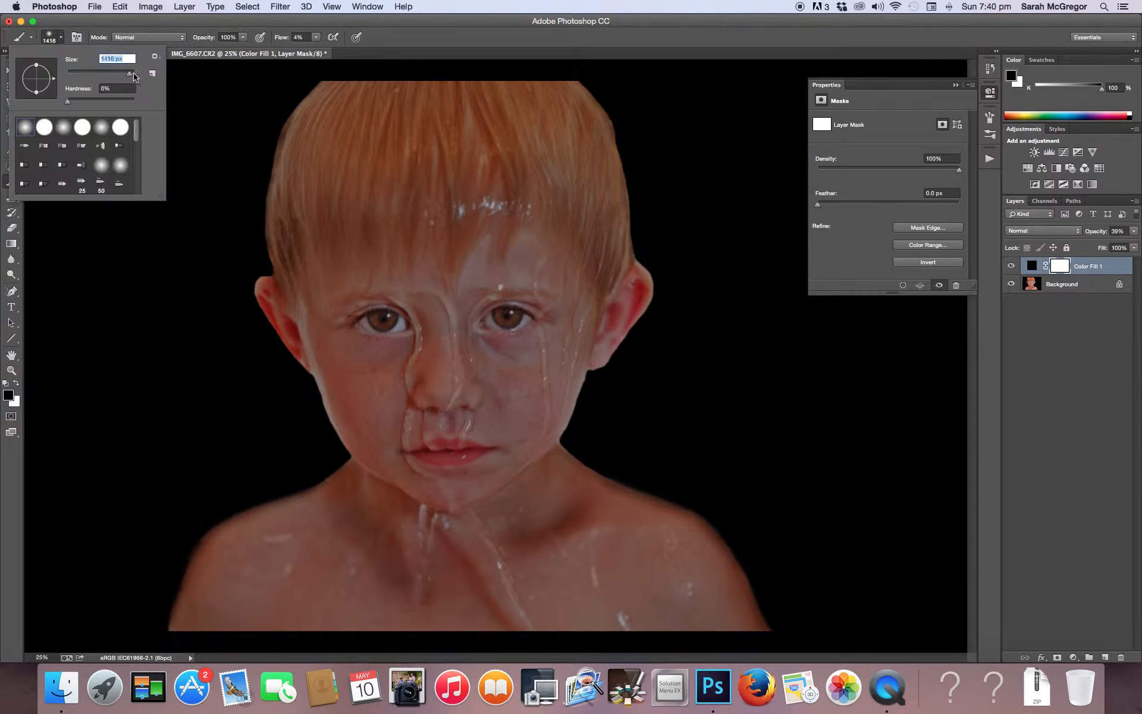
{"action": "left_click", "coordinate": [315, 37]}
{"action": "left_click", "coordinate": [328, 48]}
{"action": "left_click", "coordinate": [418, 200]}
{"action": "mouse_move", "coordinate": [440, 363]}
{"action": "left_mouse_down"}
{"action": "mouse_move", "coordinate": [449, 456]}
{"action": "mouse_move", "coordinate": [443, 386]}
{"action": "mouse_move", "coordinate": [510, 377]}
{"action": "mouse_move", "coordinate": [507, 275]}
{"action": "mouse_move", "coordinate": [482, 180]}
{"action": "mouse_move", "coordinate": [384, 222]}
{"action": "mouse_move", "coordinate": [395, 115]}
{"action": "mouse_move", "coordinate": [438, 408]}
{"action": "mouse_move", "coordinate": [459, 426]}
{"action": "mouse_move", "coordinate": [454, 541]}
{"action": "mouse_move", "coordinate": [311, 586]}
{"action": "mouse_move", "coordinate": [344, 548]}
{"action": "mouse_move", "coordinate": [560, 623]}
{"action": "mouse_move", "coordinate": [535, 530]}
{"action": "mouse_move", "coordinate": [490, 527]}
{"action": "mouse_move", "coordinate": [642, 616]}
{"action": "mouse_move", "coordinate": [474, 638]}
{"action": "mouse_move", "coordinate": [410, 632]}
{"action": "mouse_move", "coordinate": [401, 617]}
{"action": "left_mouse_up"}
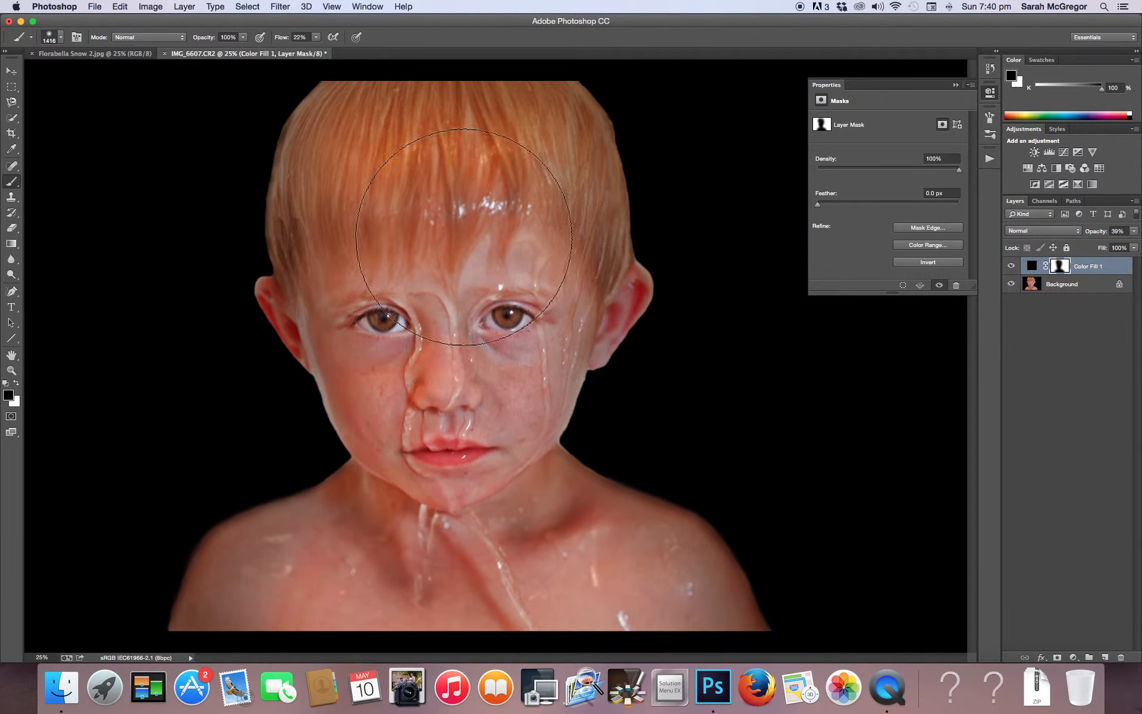
{"action": "left_click", "coordinate": [186, 6]}
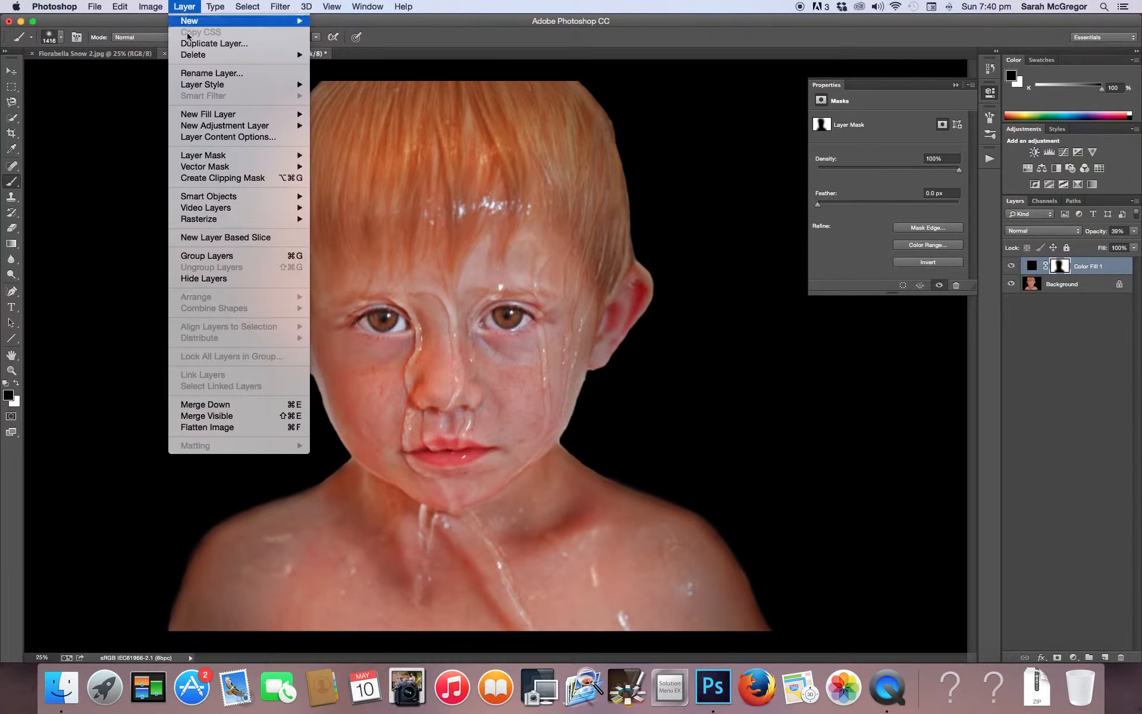
{"action": "left_click", "coordinate": [191, 428]}
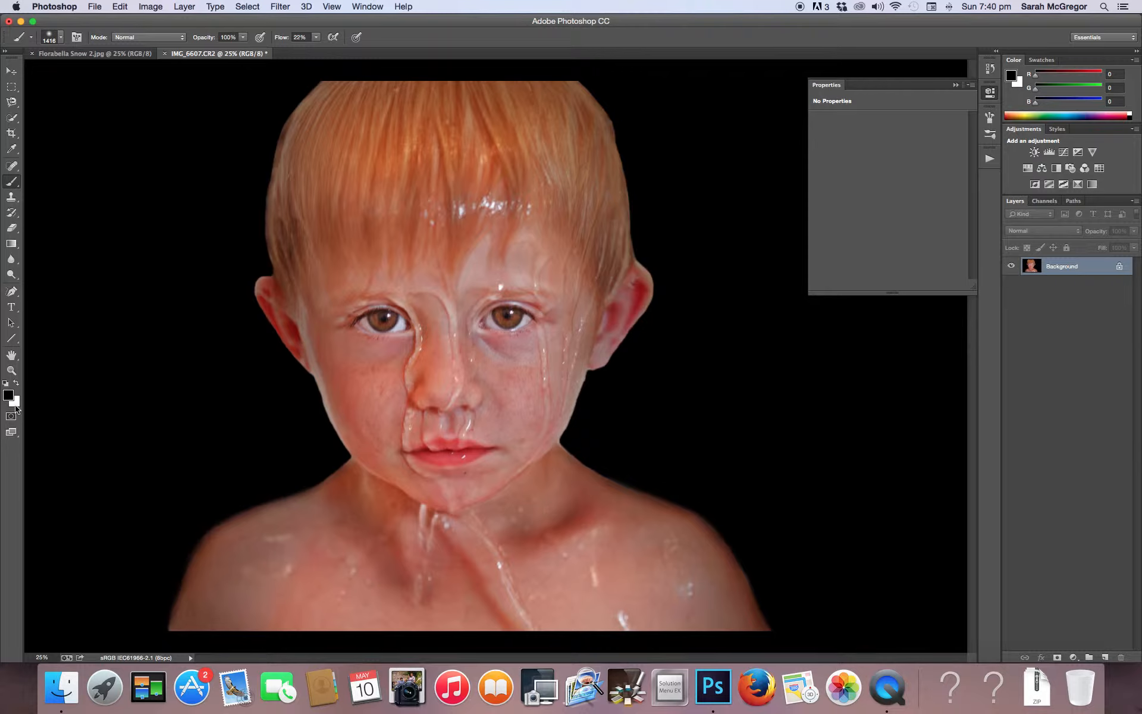
Add a black-to-white Gradient Map layer and a Brightness/Contrast layer with brightness -15 and contrast 18
{"action": "left_click", "coordinate": [1092, 185]}
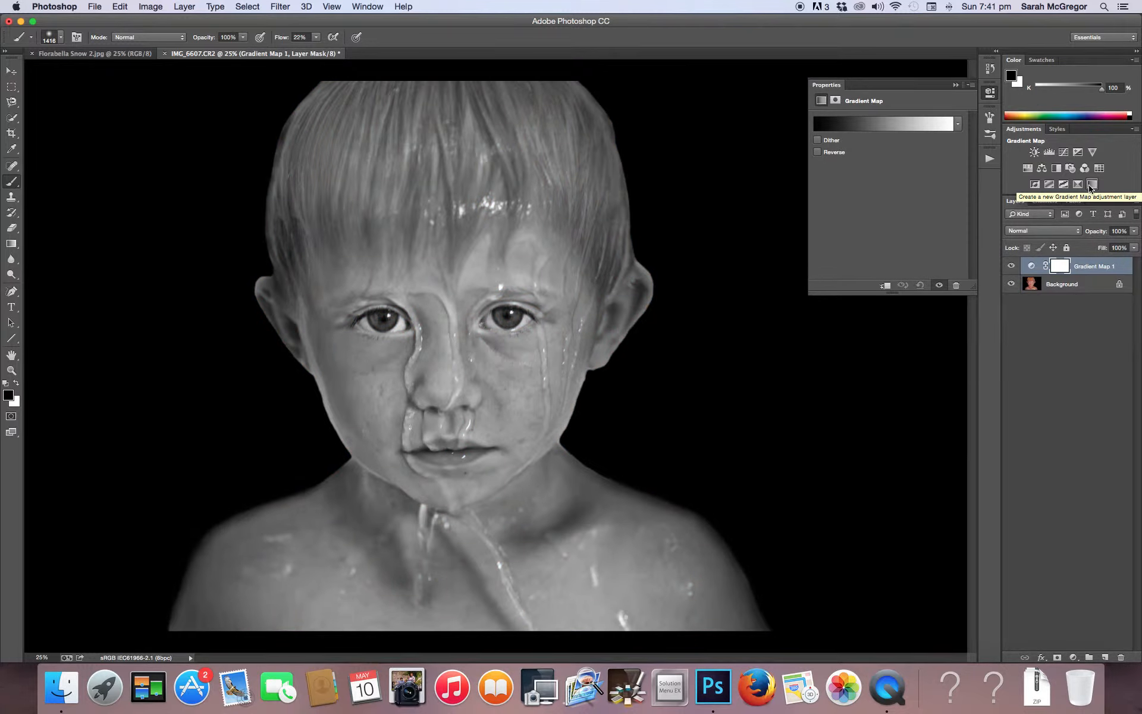
{"action": "left_click", "coordinate": [1035, 152]}
{"action": "mouse_move", "coordinate": [890, 177]}
{"action": "left_mouse_down"}
{"action": "mouse_move", "coordinate": [900, 176]}
{"action": "mouse_move", "coordinate": [881, 152]}
{"action": "left_mouse_up"}
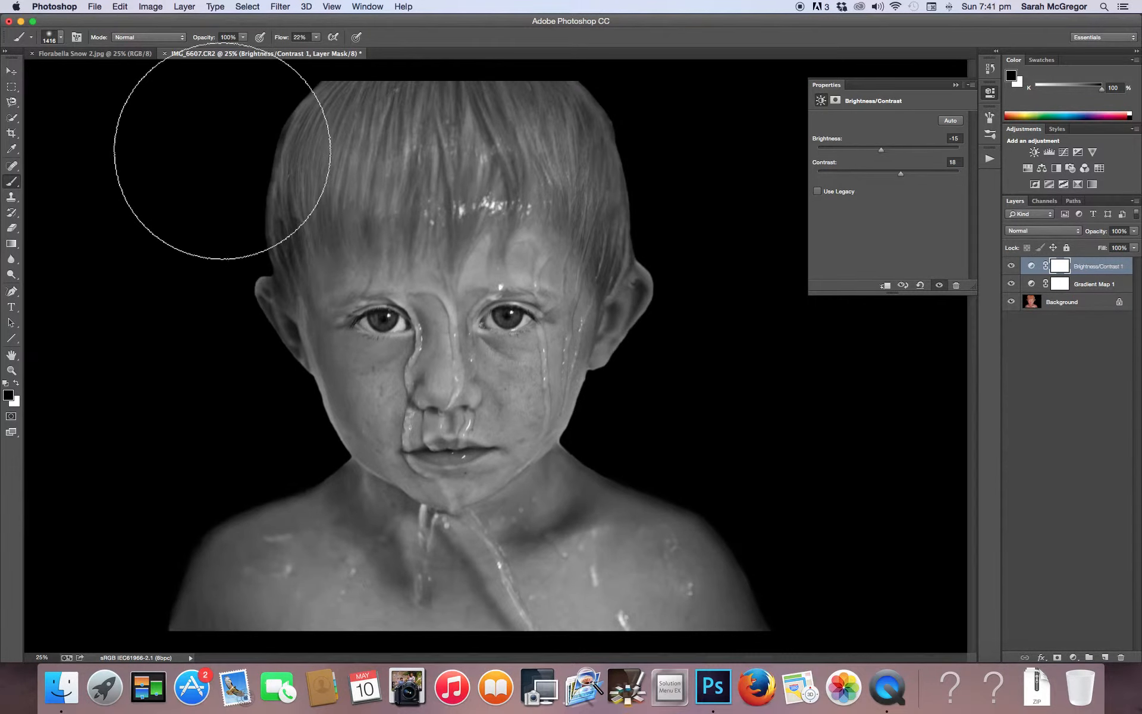
Flatten the image and duplicate the Background layer as Background copy
{"action": "left_click", "coordinate": [185, 6]}
{"action": "left_click", "coordinate": [194, 427]}
{"action": "left_click", "coordinate": [184, 6]}
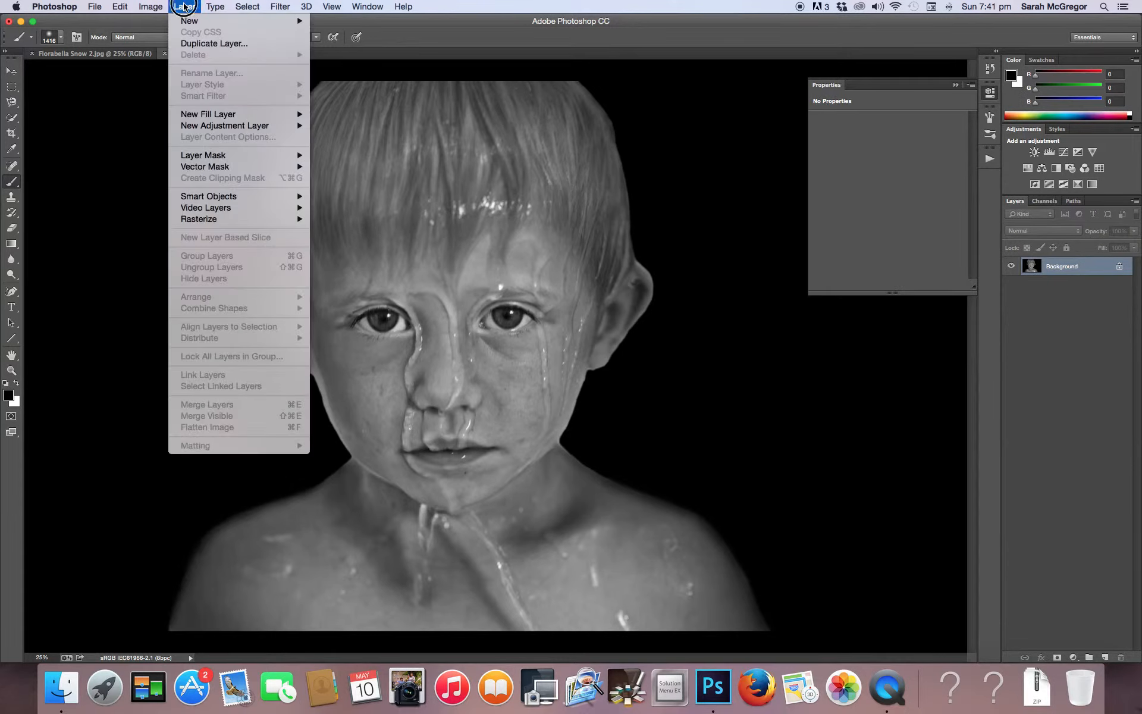
{"action": "left_click", "coordinate": [187, 43]}
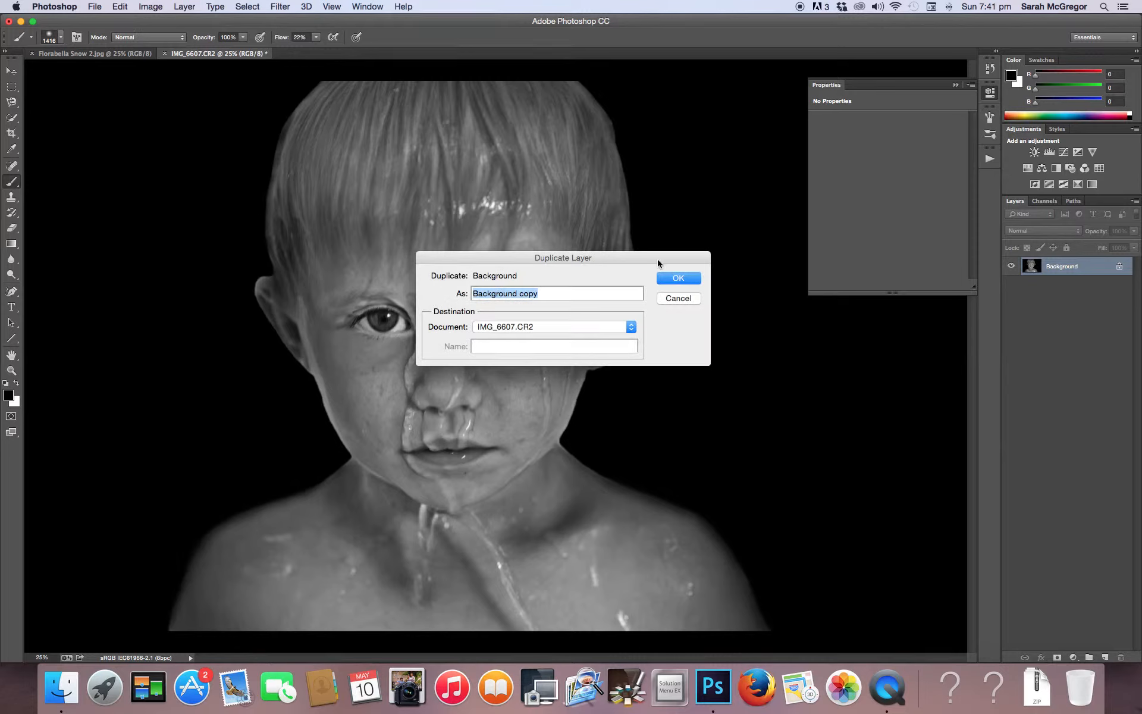
{"action": "left_click", "coordinate": [677, 277]}
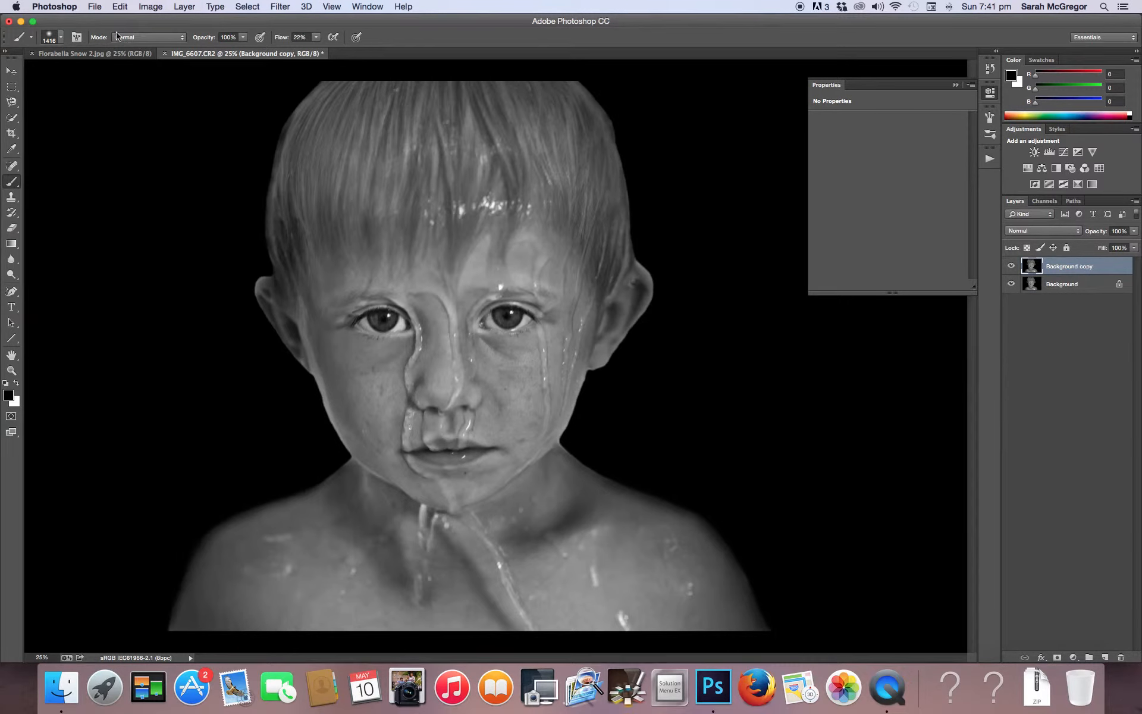
Darken the outer edges of the head, neck and shoulders with a soft 190 px black brush at 7% flow, and flatten the image
{"action": "left_click", "coordinate": [61, 38]}
{"action": "left_click", "coordinate": [91, 73]}
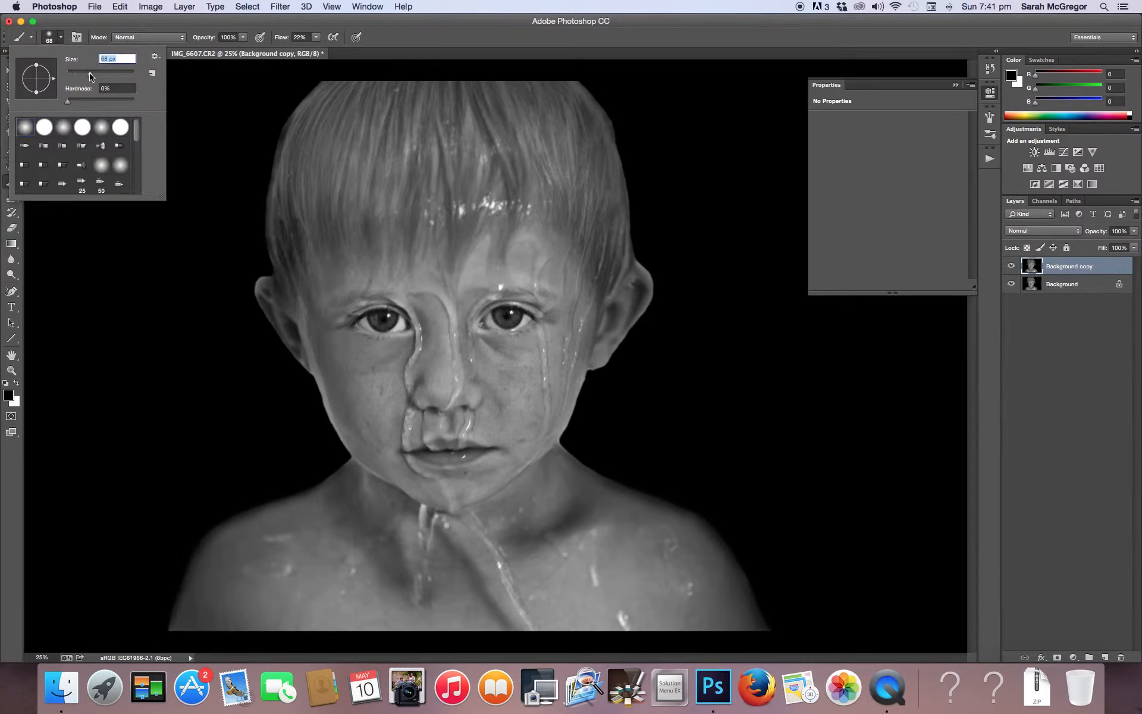
{"action": "left_click_drag", "start_coordinate": [107, 73], "coordinate": [115, 71]}
{"action": "left_click", "coordinate": [317, 38]}
{"action": "left_click", "coordinate": [308, 49]}
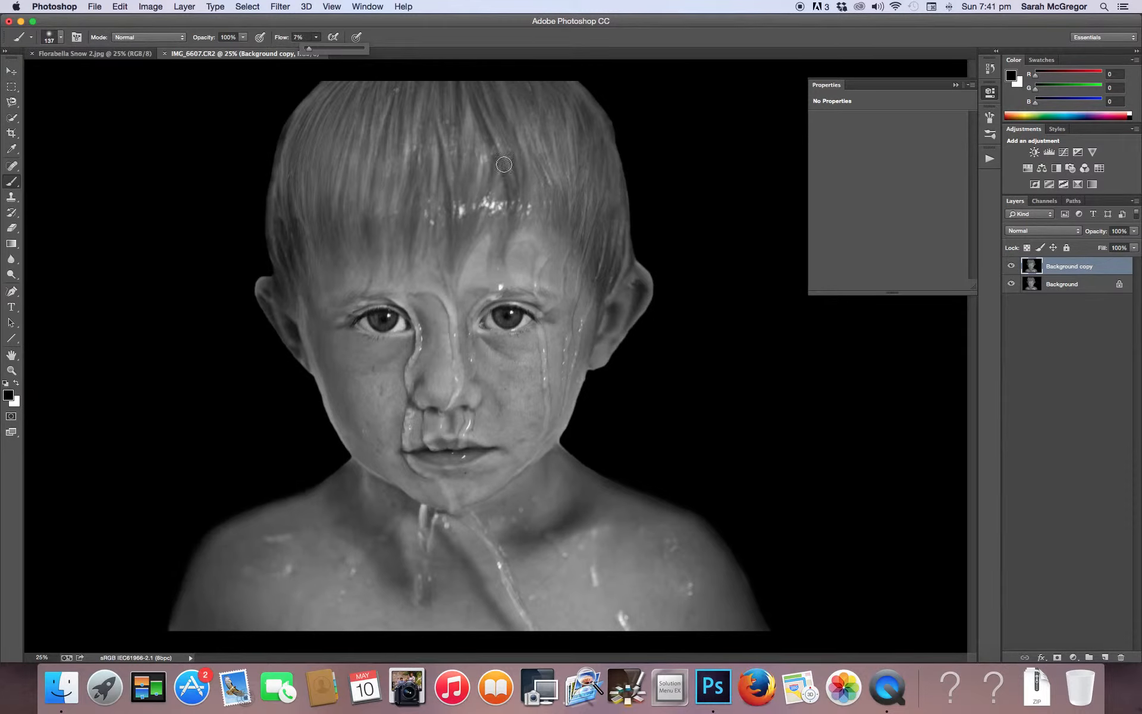
{"action": "left_click", "coordinate": [48, 37]}
{"action": "left_click_drag", "start_coordinate": [109, 73], "coordinate": [116, 73]}
{"action": "mouse_move", "coordinate": [640, 229]}
{"action": "left_mouse_down"}
{"action": "mouse_move", "coordinate": [631, 168]}
{"action": "mouse_move", "coordinate": [627, 159]}
{"action": "mouse_move", "coordinate": [635, 211]}
{"action": "mouse_move", "coordinate": [585, 70]}
{"action": "mouse_move", "coordinate": [655, 223]}
{"action": "mouse_move", "coordinate": [636, 257]}
{"action": "mouse_move", "coordinate": [654, 261]}
{"action": "mouse_move", "coordinate": [667, 303]}
{"action": "mouse_move", "coordinate": [659, 297]}
{"action": "mouse_move", "coordinate": [603, 385]}
{"action": "mouse_move", "coordinate": [613, 370]}
{"action": "mouse_move", "coordinate": [587, 395]}
{"action": "mouse_move", "coordinate": [579, 388]}
{"action": "mouse_move", "coordinate": [579, 431]}
{"action": "mouse_move", "coordinate": [596, 381]}
{"action": "left_mouse_up"}
{"action": "mouse_move", "coordinate": [327, 452]}
{"action": "left_mouse_down"}
{"action": "mouse_move", "coordinate": [317, 399]}
{"action": "mouse_move", "coordinate": [324, 453]}
{"action": "mouse_move", "coordinate": [302, 376]}
{"action": "mouse_move", "coordinate": [247, 311]}
{"action": "mouse_move", "coordinate": [264, 272]}
{"action": "mouse_move", "coordinate": [243, 290]}
{"action": "mouse_move", "coordinate": [171, 595]}
{"action": "left_mouse_up"}
{"action": "mouse_move", "coordinate": [565, 442]}
{"action": "left_mouse_down"}
{"action": "mouse_move", "coordinate": [573, 451]}
{"action": "mouse_move", "coordinate": [558, 439]}
{"action": "mouse_move", "coordinate": [588, 370]}
{"action": "mouse_move", "coordinate": [583, 436]}
{"action": "left_mouse_up"}
{"action": "left_click", "coordinate": [193, 7]}
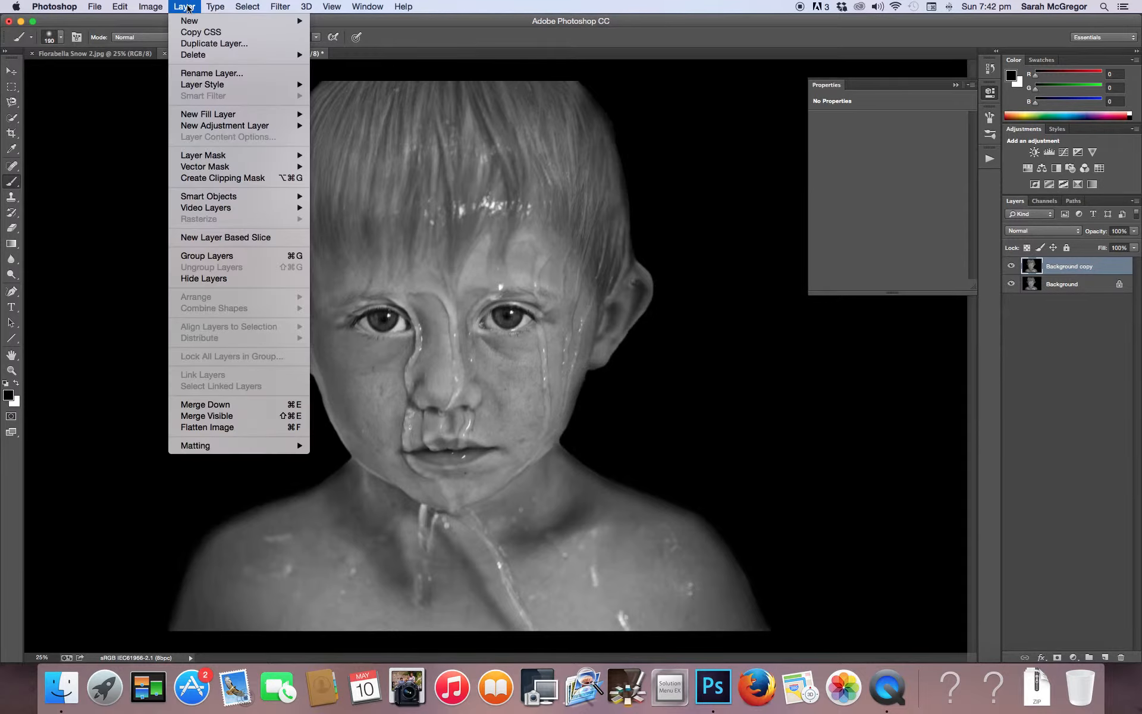
{"action": "left_click", "coordinate": [213, 428]}
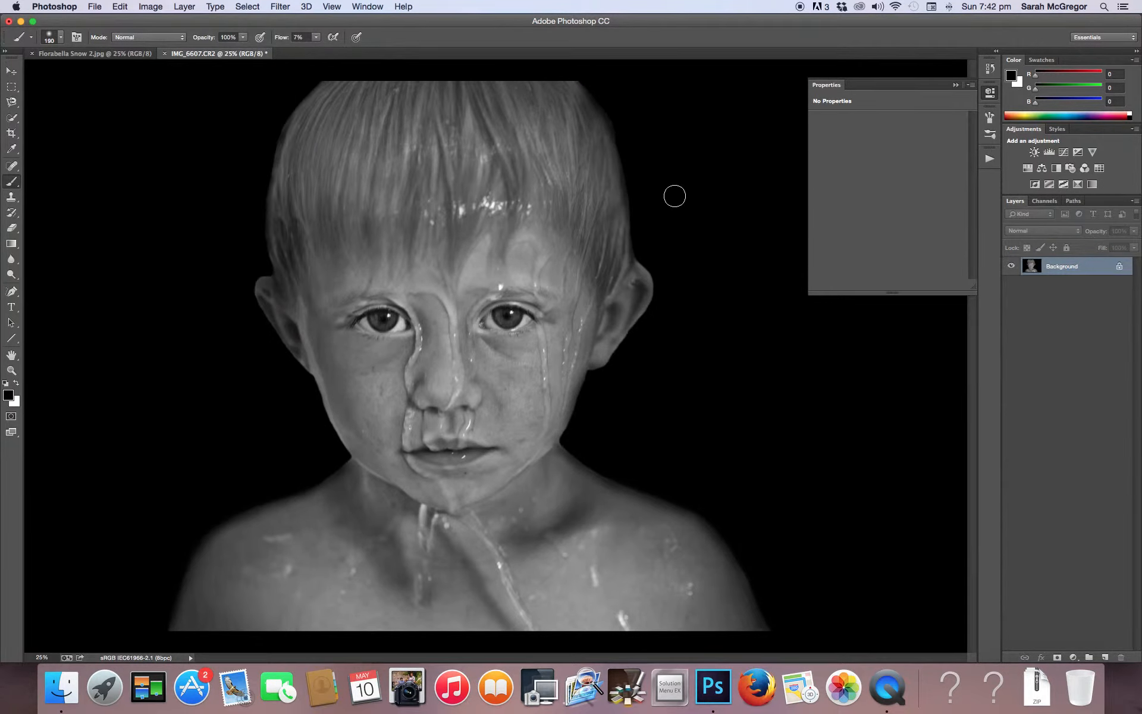
Add a Curves layer with both end points pulled inward and the midtones lowered slightly, and flatten the image
{"action": "left_click", "coordinate": [1064, 153]}
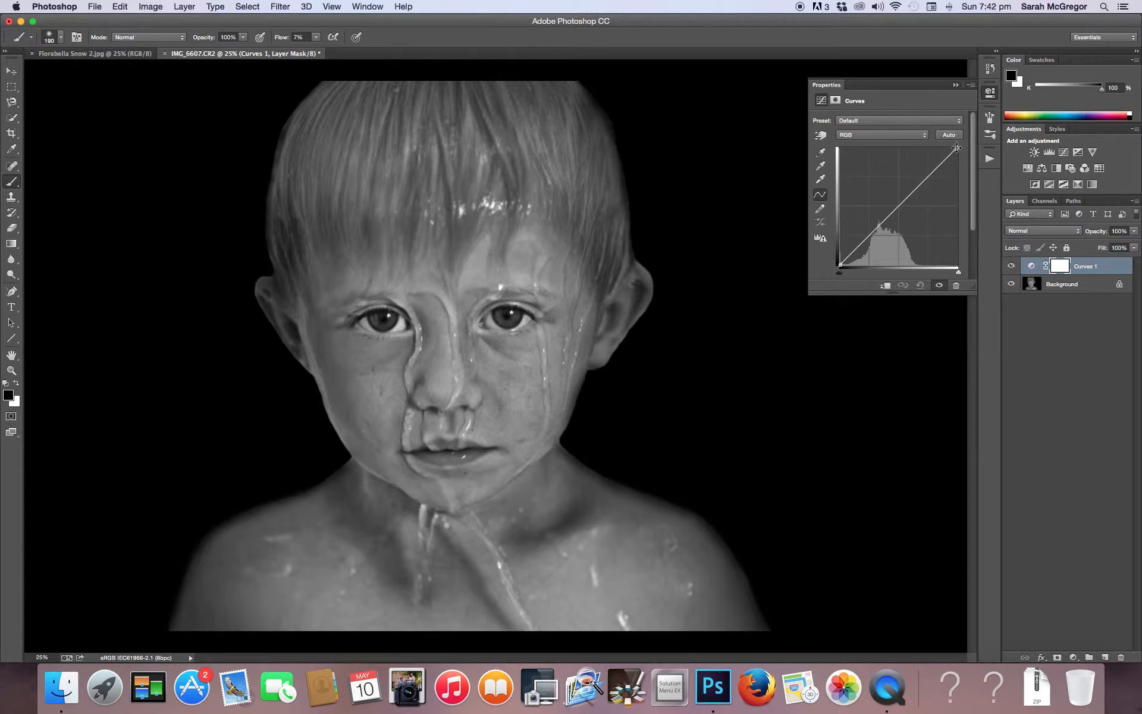
{"action": "left_click_drag", "start_coordinate": [957, 147], "coordinate": [943, 147]}
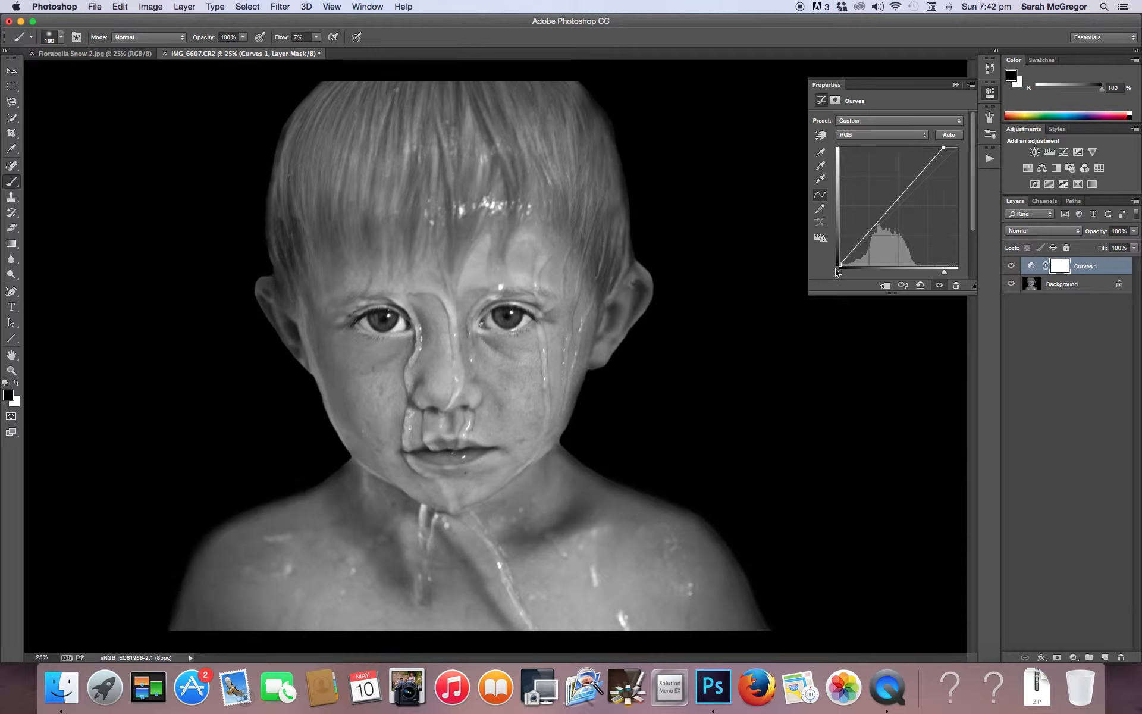
{"action": "left_click_drag", "start_coordinate": [840, 265], "coordinate": [845, 268]}
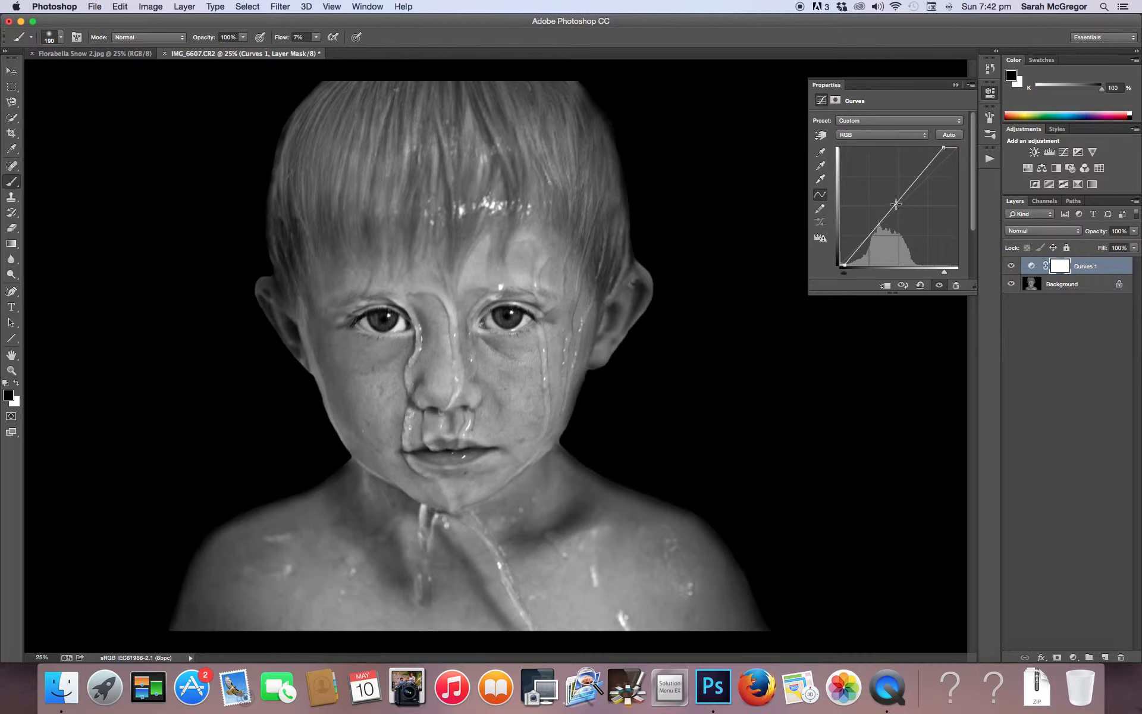
{"action": "left_click_drag", "start_coordinate": [898, 199], "coordinate": [902, 202]}
{"action": "left_click", "coordinate": [182, 6]}
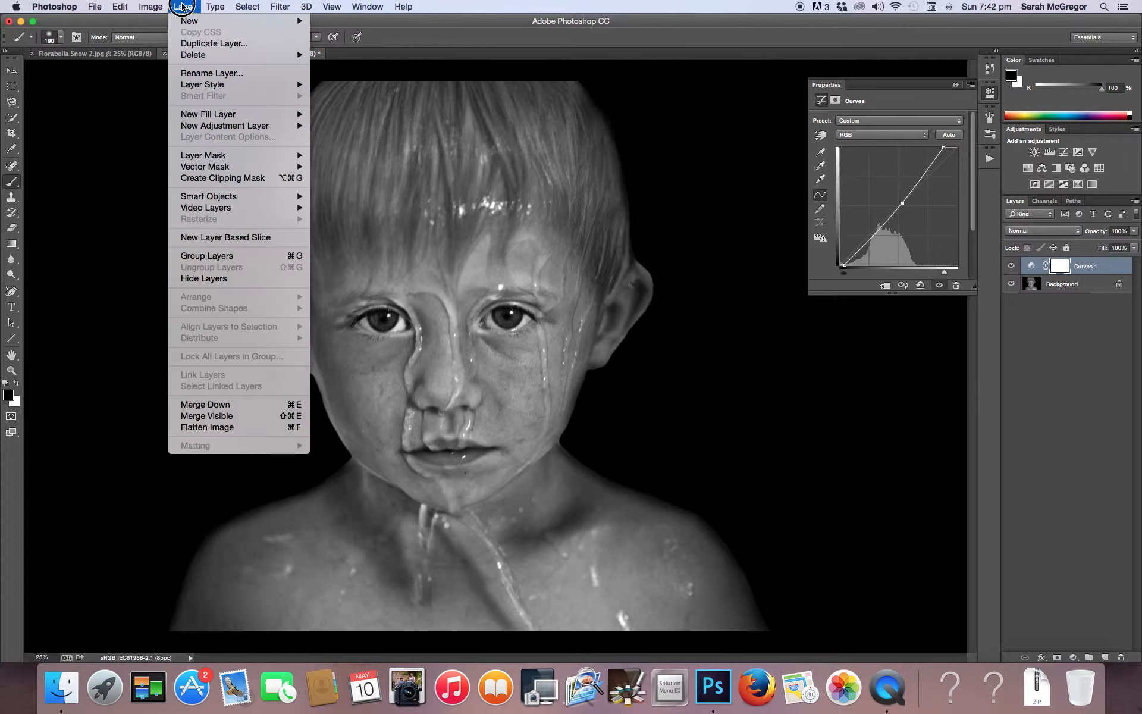
{"action": "left_click", "coordinate": [213, 427]}
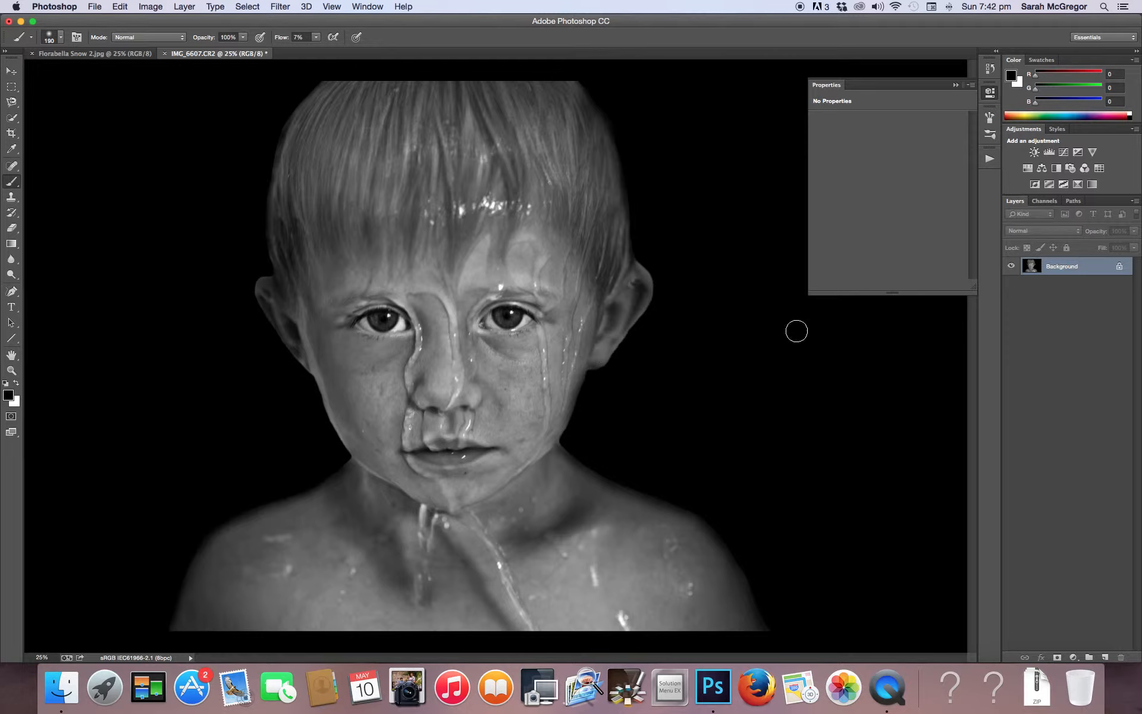
Add a Levels layer with white input 219 and midtones 1.20, and invert its mask to black
{"action": "left_click", "coordinate": [1049, 153]}
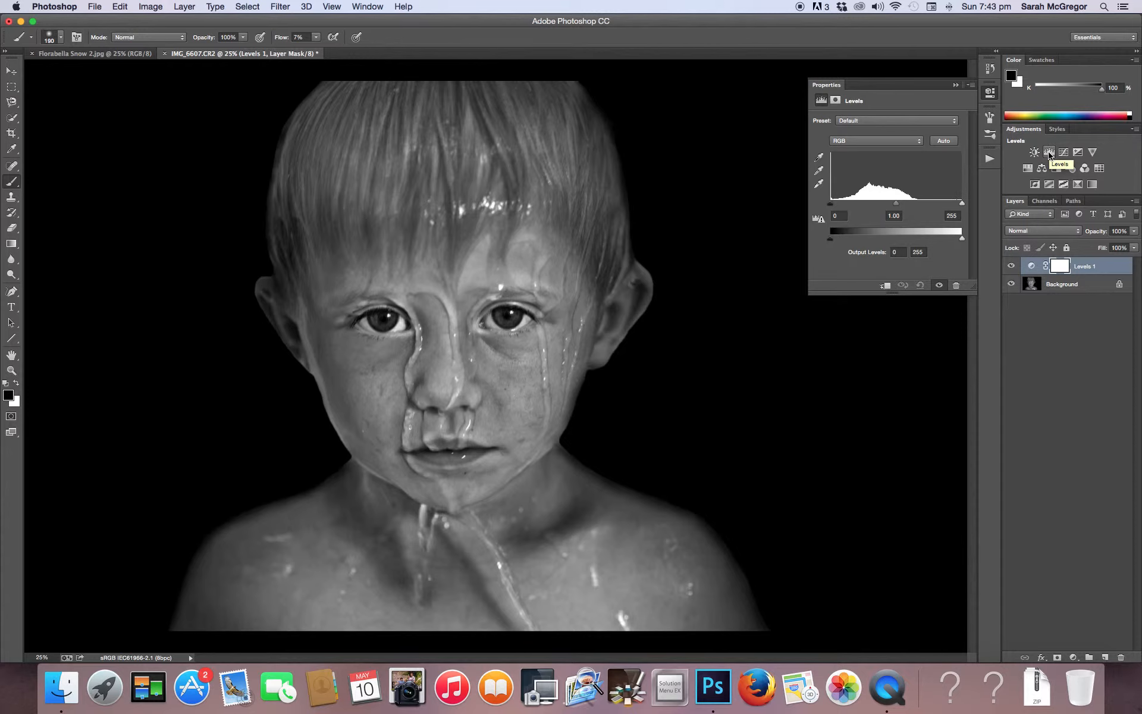
{"action": "left_click_drag", "start_coordinate": [962, 204], "coordinate": [943, 204]}
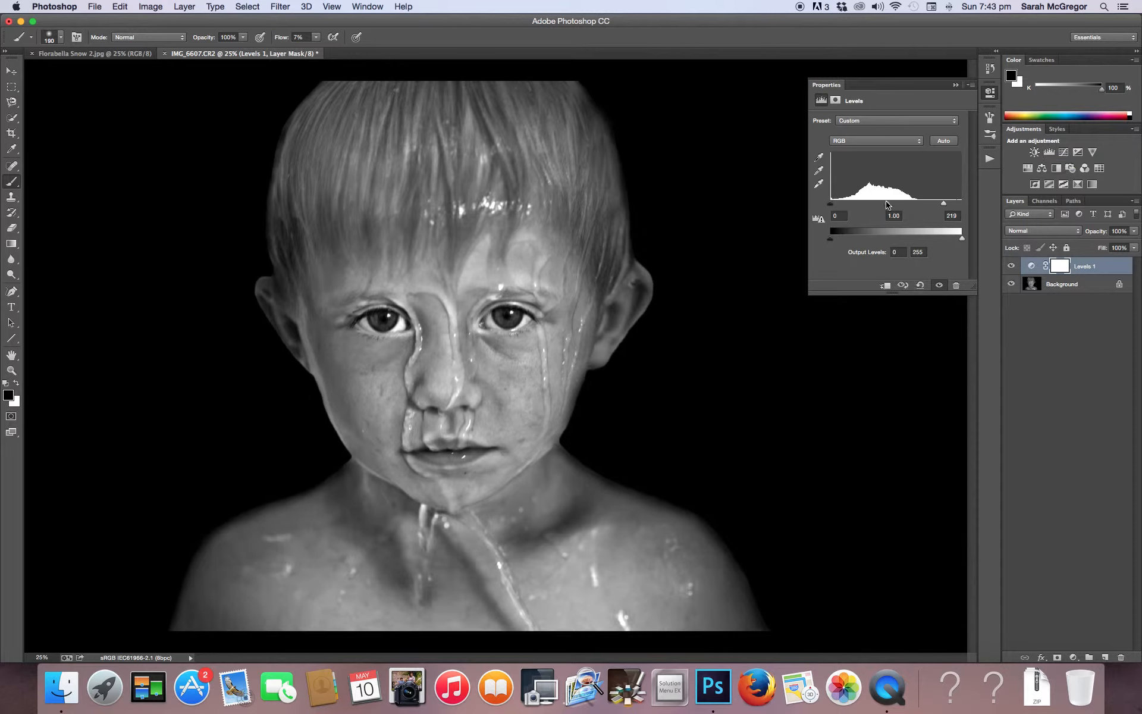
{"action": "left_click_drag", "start_coordinate": [888, 205], "coordinate": [880, 205]}
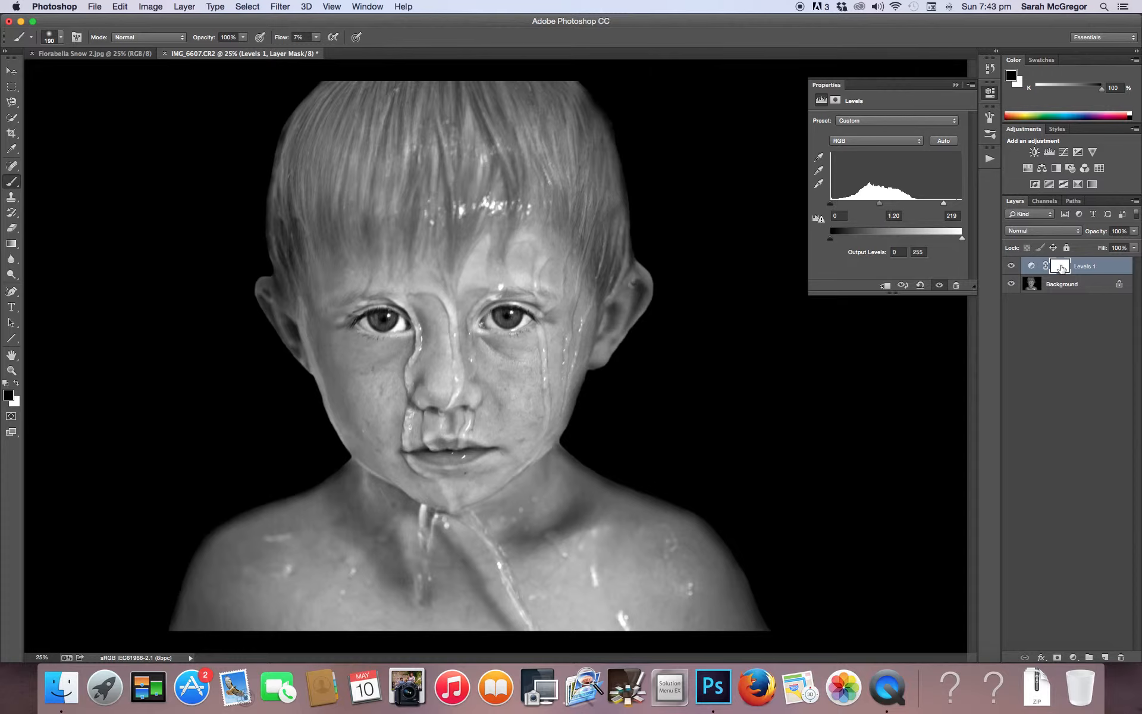
{"action": "left_click", "coordinate": [1060, 266]}
{"action": "key", "text": "super+i"}
Brighten both irises by painting white on the Levels 1 mask with a 49 px brush at 32% flow
{"action": "left_click", "coordinate": [11, 370]}
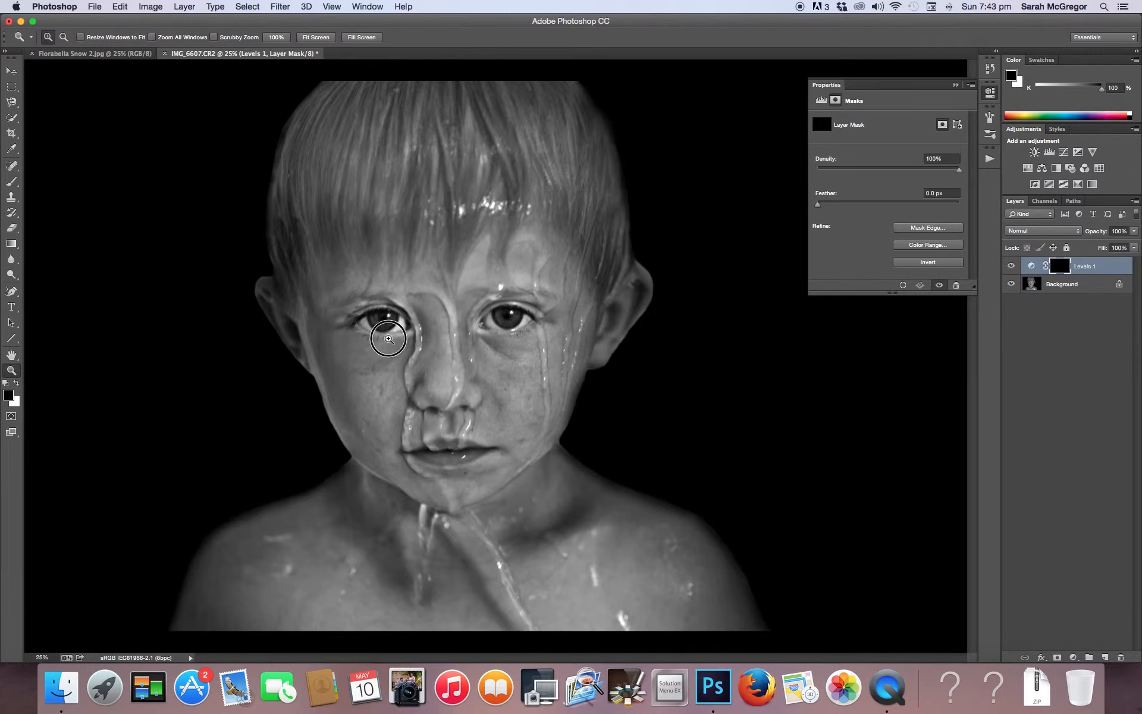
{"action": "left_click", "coordinate": [386, 332]}
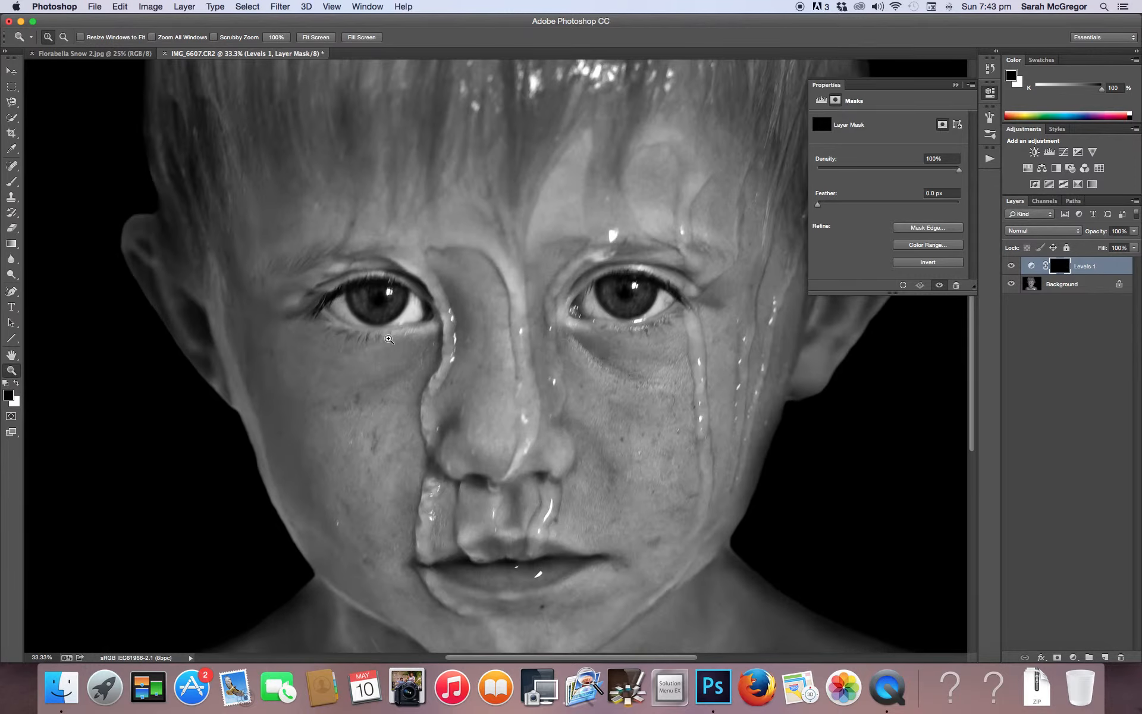
{"action": "left_click", "coordinate": [12, 185]}
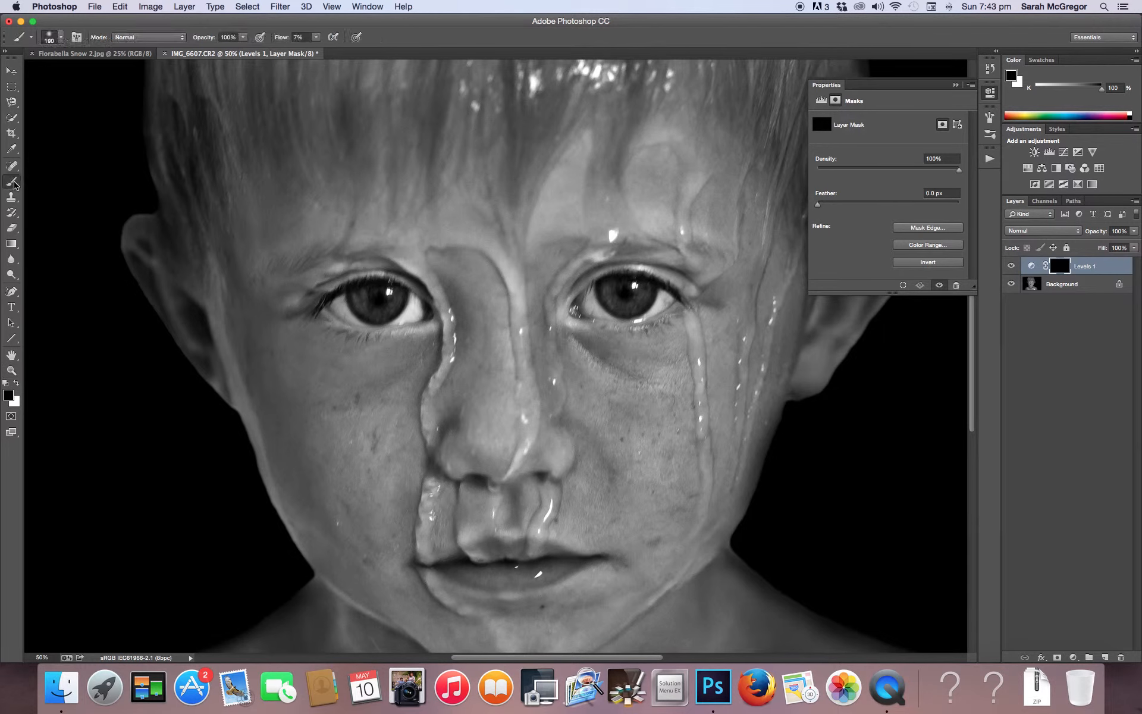
{"action": "left_click", "coordinate": [55, 37]}
{"action": "left_click", "coordinate": [83, 73]}
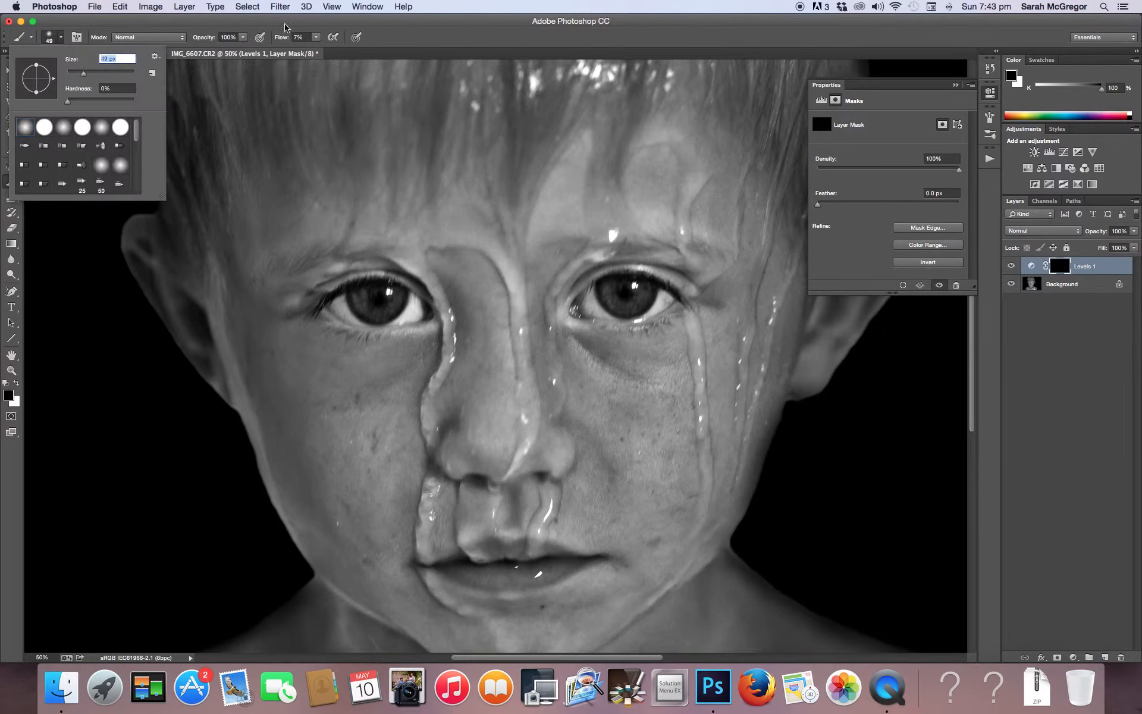
{"action": "left_click", "coordinate": [317, 38]}
{"action": "left_click", "coordinate": [332, 49]}
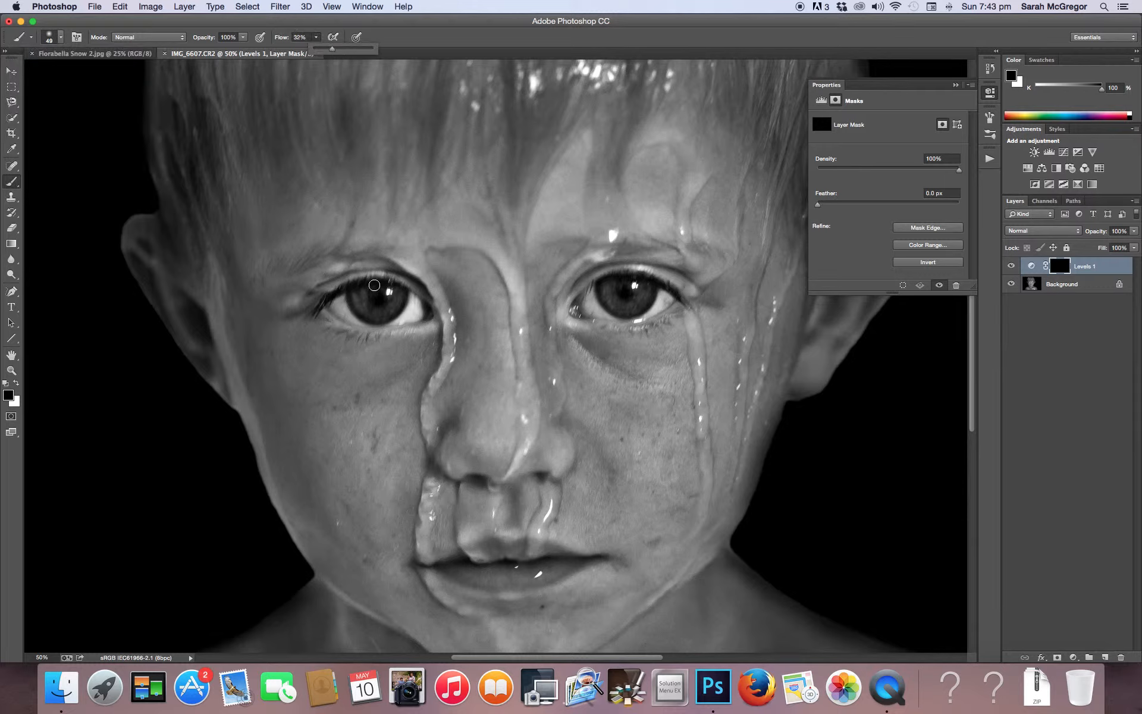
{"action": "left_click", "coordinate": [16, 383]}
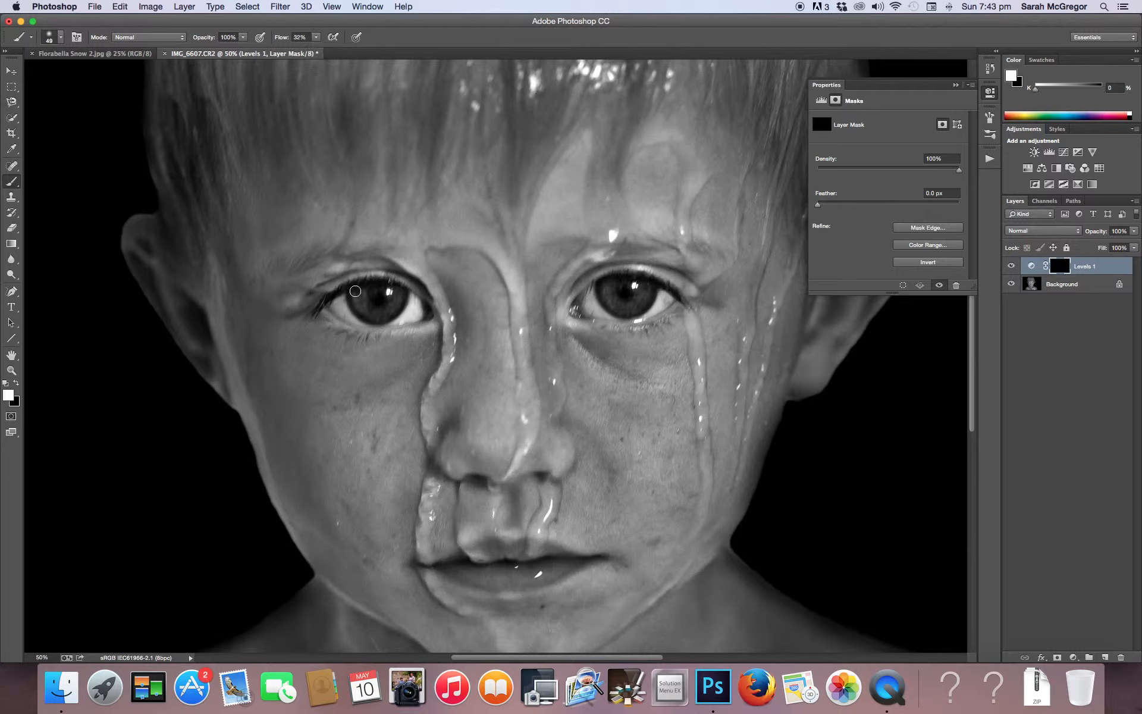
{"action": "mouse_move", "coordinate": [378, 313]}
{"action": "left_mouse_down"}
{"action": "mouse_move", "coordinate": [382, 314]}
{"action": "mouse_move", "coordinate": [399, 295]}
{"action": "mouse_move", "coordinate": [369, 308]}
{"action": "mouse_move", "coordinate": [363, 292]}
{"action": "mouse_move", "coordinate": [383, 309]}
{"action": "mouse_move", "coordinate": [394, 293]}
{"action": "mouse_move", "coordinate": [366, 310]}
{"action": "mouse_move", "coordinate": [364, 291]}
{"action": "mouse_move", "coordinate": [357, 297]}
{"action": "mouse_move", "coordinate": [394, 299]}
{"action": "left_mouse_up"}
{"action": "mouse_move", "coordinate": [608, 287]}
{"action": "left_mouse_down"}
{"action": "mouse_move", "coordinate": [638, 303]}
{"action": "mouse_move", "coordinate": [650, 285]}
{"action": "mouse_move", "coordinate": [620, 305]}
{"action": "mouse_move", "coordinate": [612, 286]}
{"action": "mouse_move", "coordinate": [620, 311]}
{"action": "mouse_move", "coordinate": [611, 289]}
{"action": "mouse_move", "coordinate": [622, 305]}
{"action": "mouse_move", "coordinate": [642, 287]}
{"action": "mouse_move", "coordinate": [639, 298]}
{"action": "mouse_move", "coordinate": [638, 285]}
{"action": "mouse_move", "coordinate": [617, 302]}
{"action": "left_mouse_up"}
Compare the portrait with the Levels 1 layer hidden and shown, and flatten the image
{"action": "left_click", "coordinate": [12, 371]}
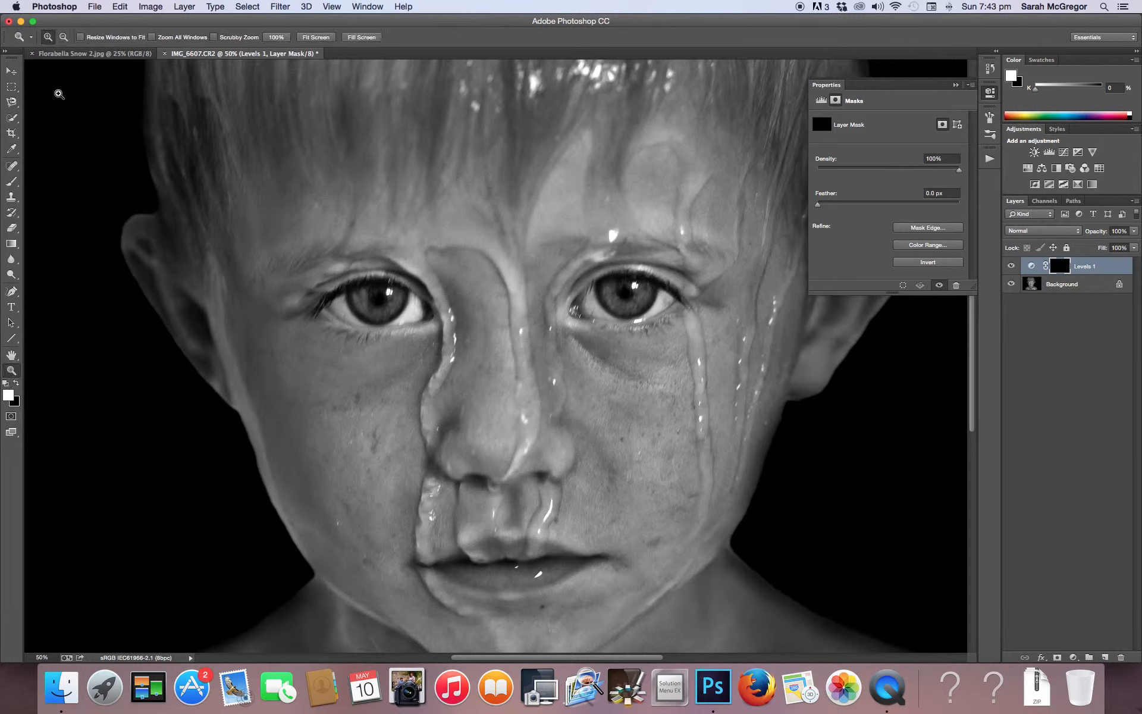
{"action": "left_click", "coordinate": [64, 37]}
{"action": "left_click", "coordinate": [410, 210]}
{"action": "left_click", "coordinate": [410, 210]}
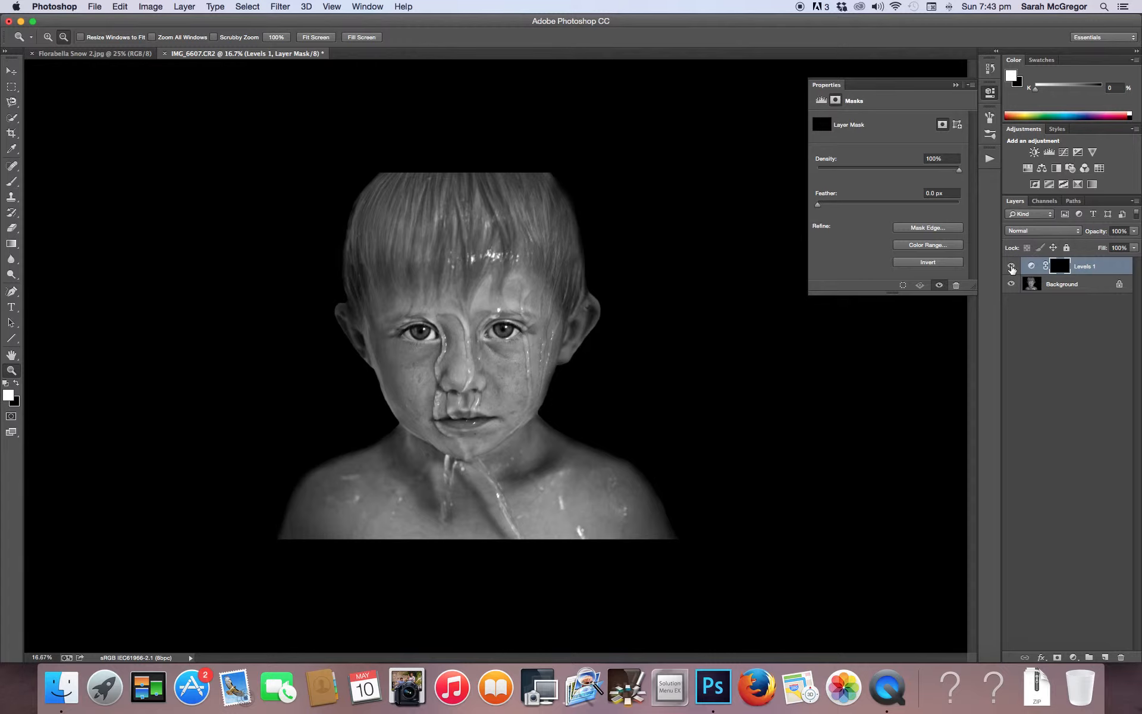
{"action": "left_click", "coordinate": [1011, 266]}
{"action": "left_click", "coordinate": [1011, 267]}
{"action": "left_click", "coordinate": [182, 6]}
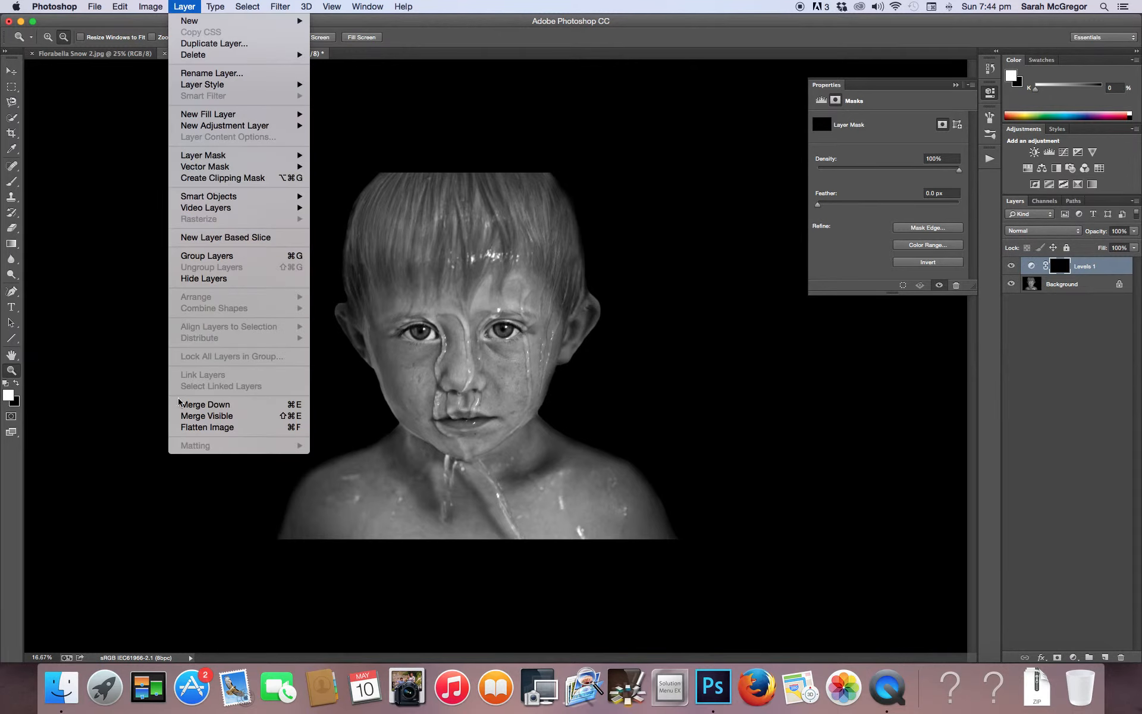
{"action": "left_click", "coordinate": [190, 427]}
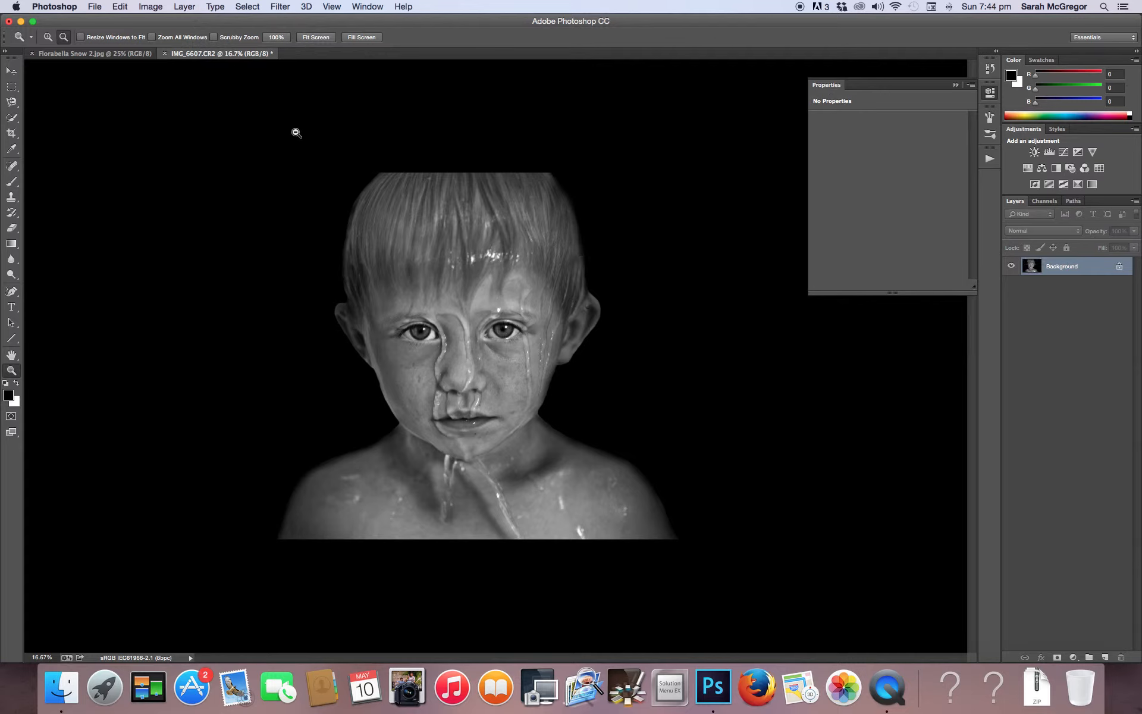
Move the Florabella Snow 2 image onto the portrait as a new layer and scale it to 183% across the picture
{"action": "left_click", "coordinate": [114, 54]}
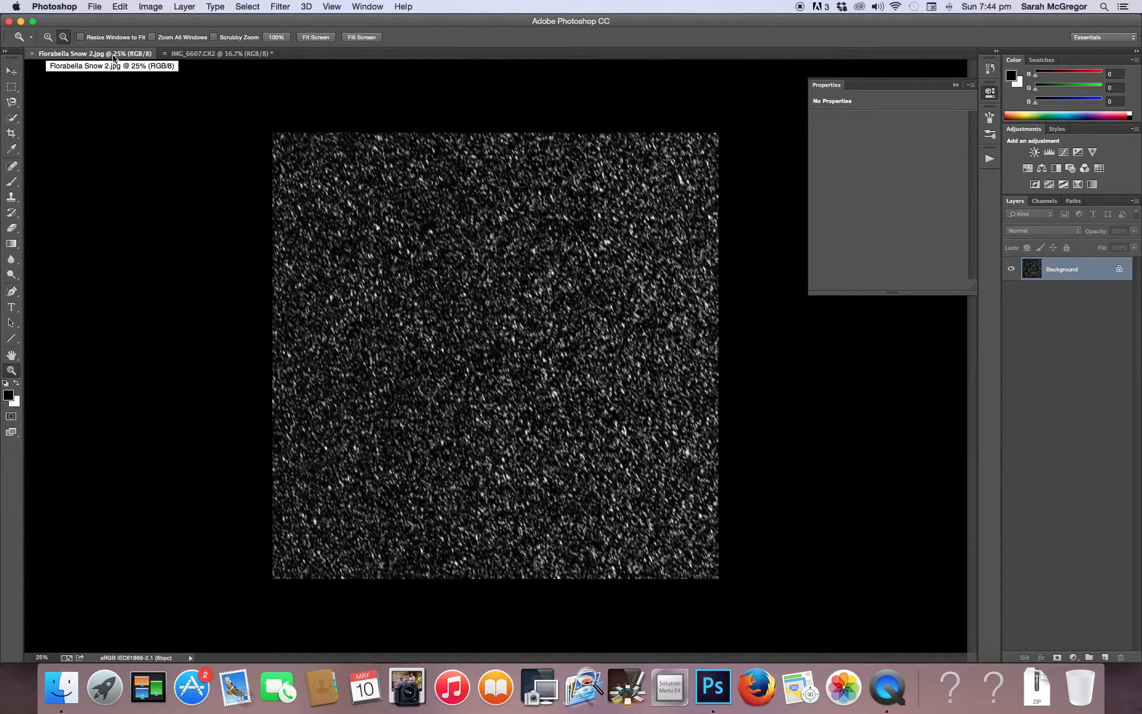
{"action": "left_click", "coordinate": [11, 72]}
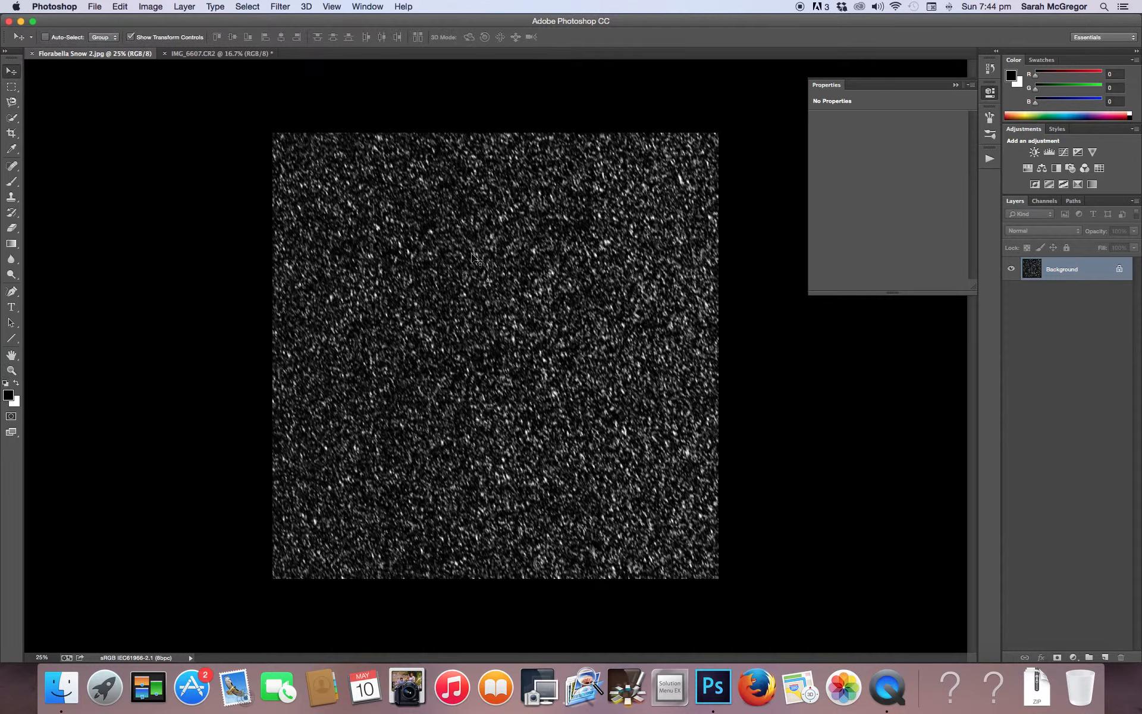
{"action": "left_click_drag", "start_coordinate": [524, 325], "coordinate": [301, 159]}
{"action": "left_click_drag", "start_coordinate": [386, 221], "coordinate": [380, 297]}
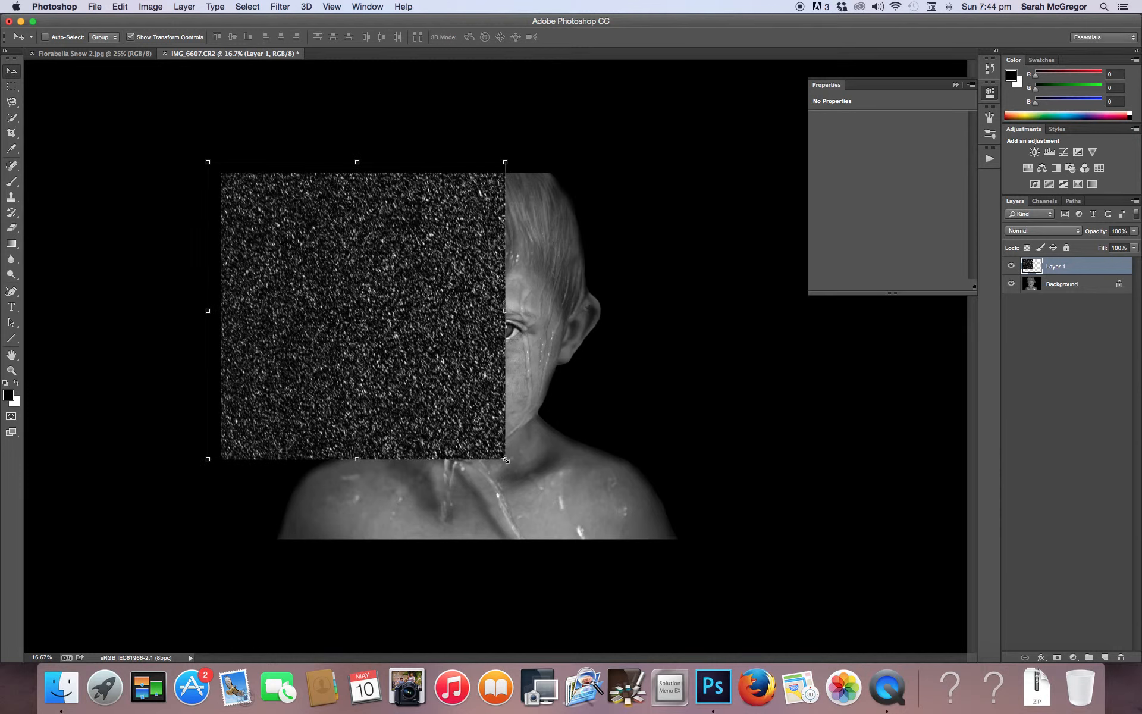
{"action": "left_click_drag", "start_coordinate": [504, 460], "coordinate": [824, 627]}
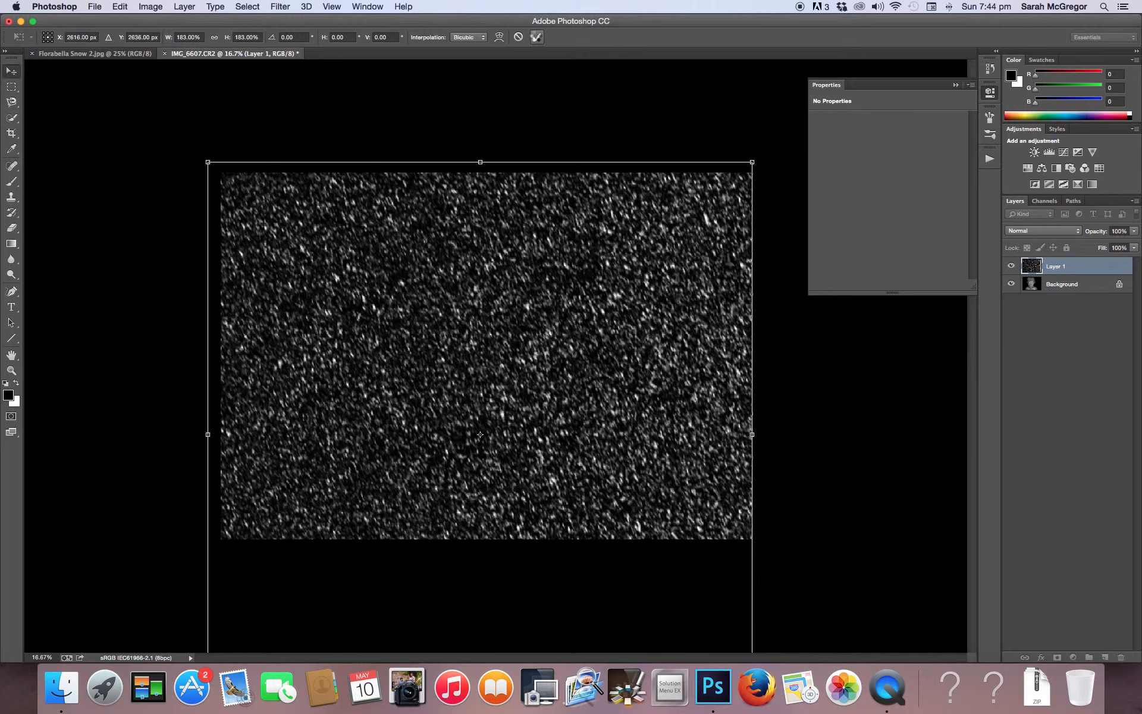
{"action": "left_click", "coordinate": [537, 38]}
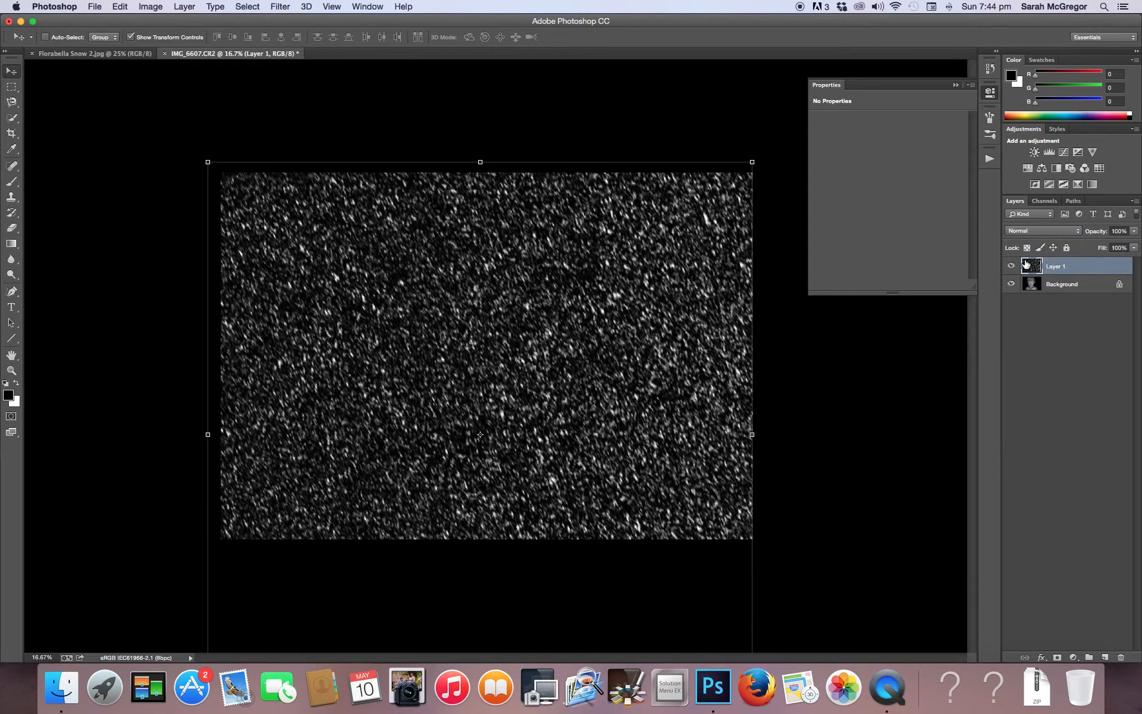
Set the snow layer's blend mode to Screen and its opacity to 42%
{"action": "left_click", "coordinate": [1045, 232]}
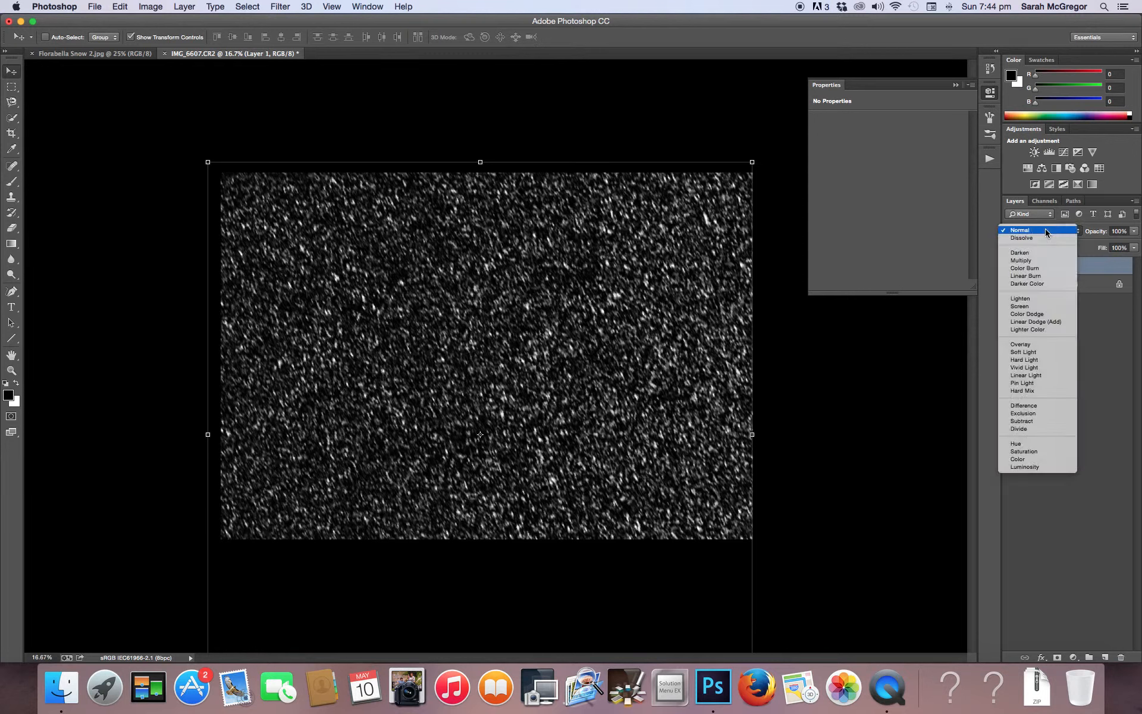
{"action": "left_click", "coordinate": [1036, 306]}
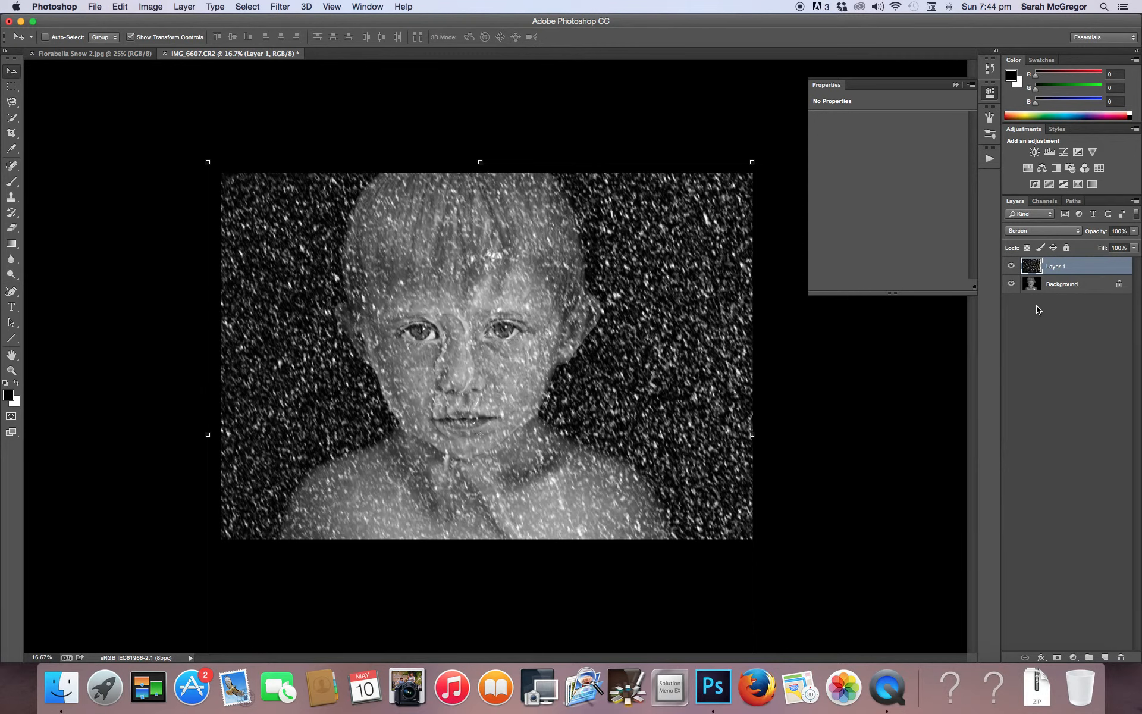
{"action": "left_click_drag", "start_coordinate": [1134, 231], "coordinate": [1098, 248]}
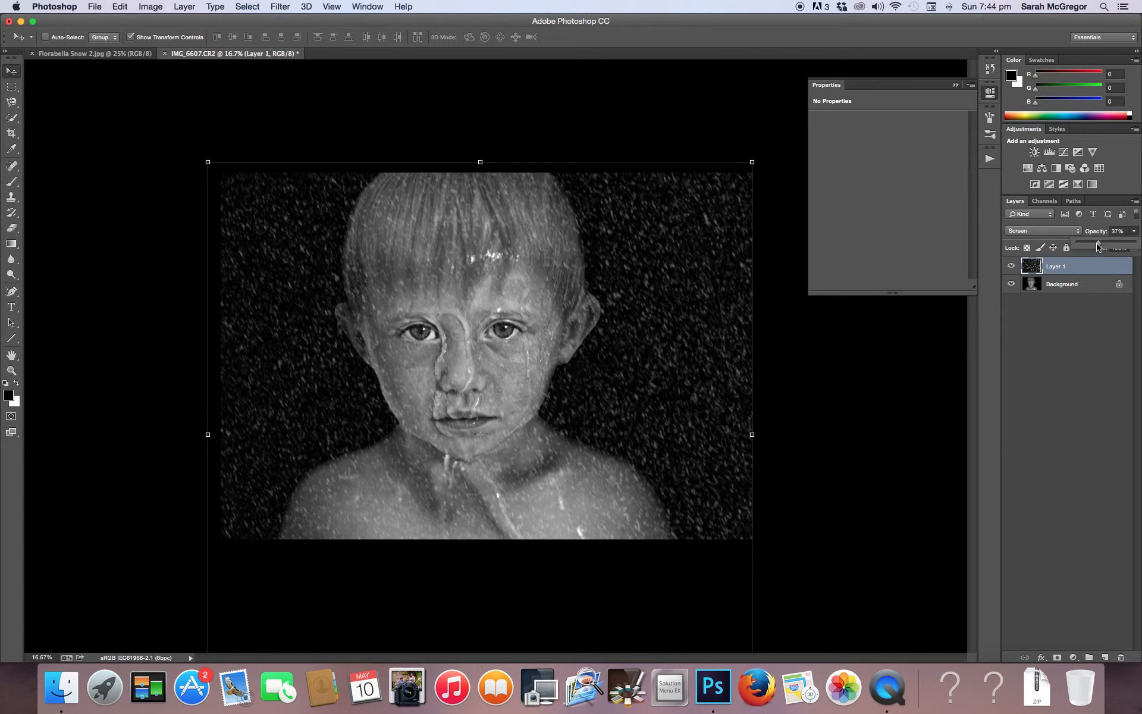
{"action": "left_click_drag", "start_coordinate": [1098, 247], "coordinate": [1101, 247]}
Duplicate the snow layer and set the copy to Soft Light blending at 16% opacity
{"action": "left_click", "coordinate": [184, 7]}
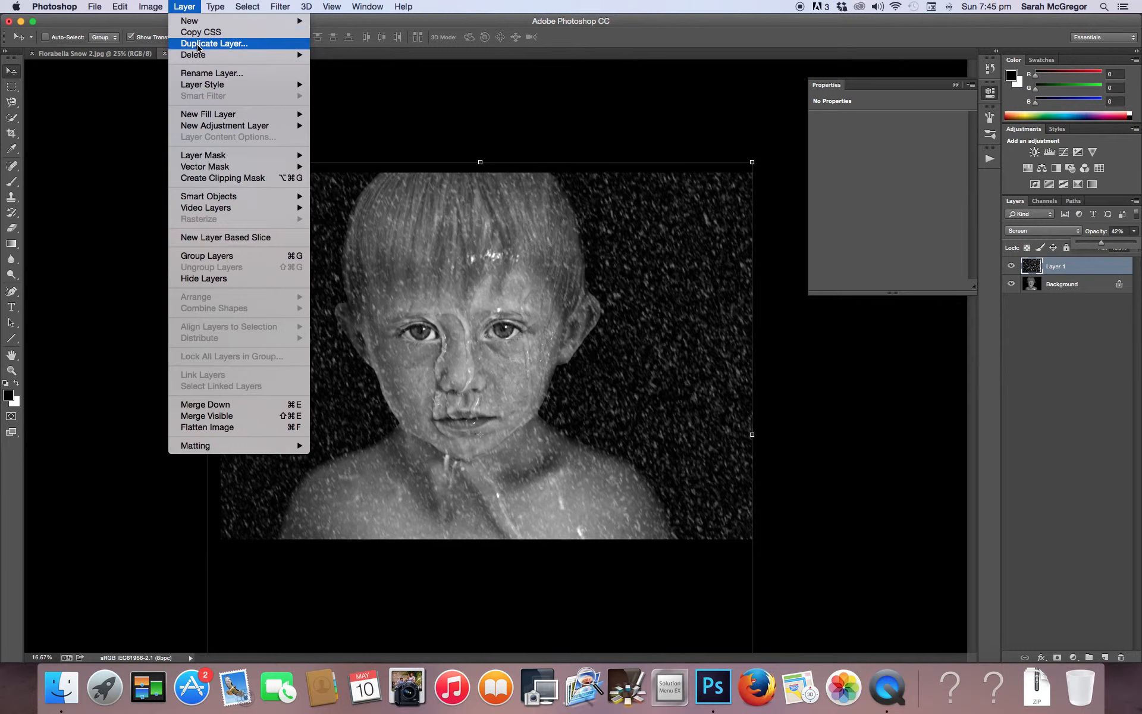
{"action": "left_click", "coordinate": [199, 43]}
{"action": "left_click", "coordinate": [680, 278]}
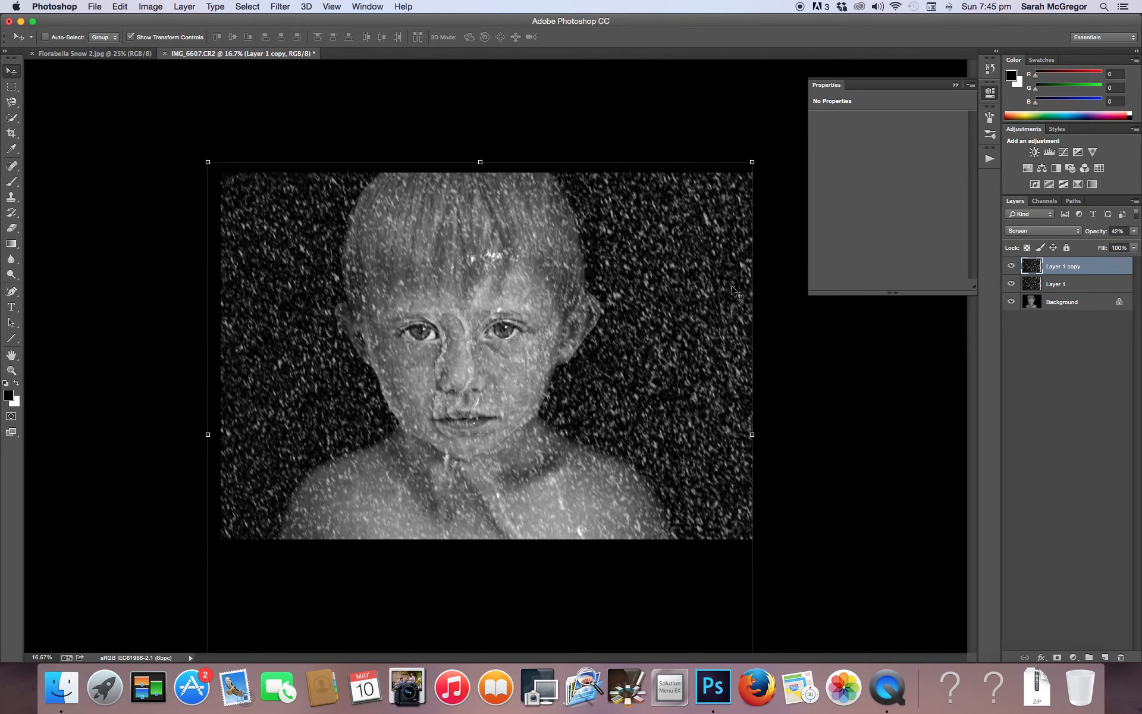
{"action": "left_click", "coordinate": [1046, 235]}
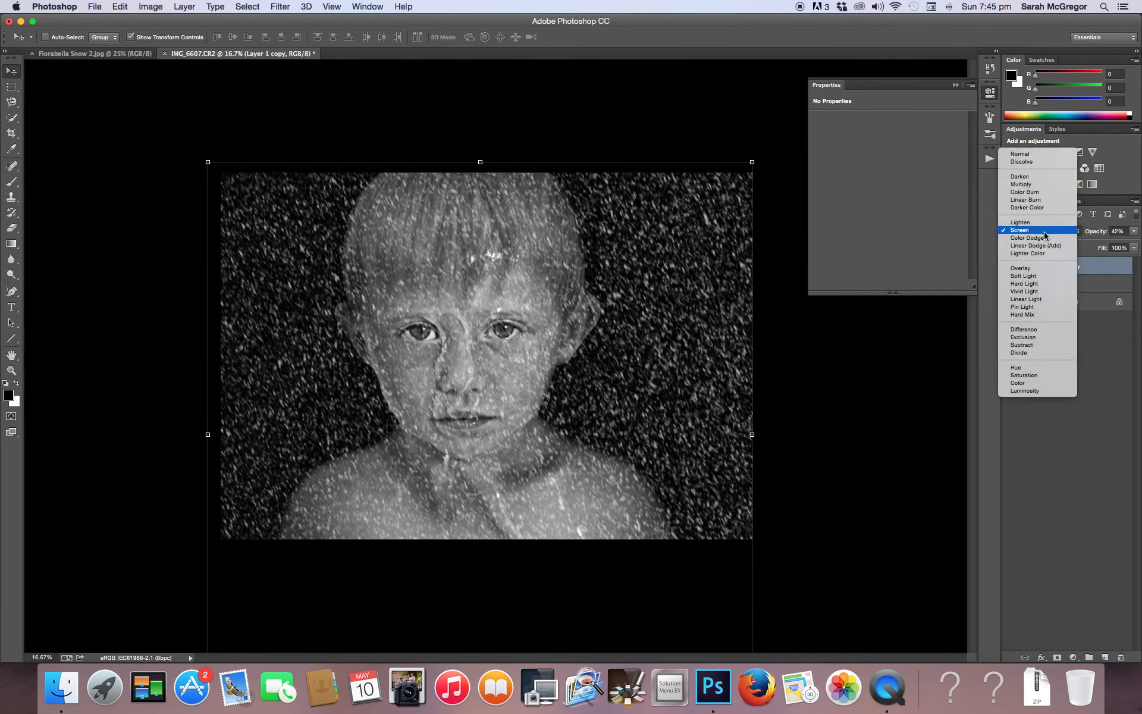
{"action": "left_click", "coordinate": [1040, 277]}
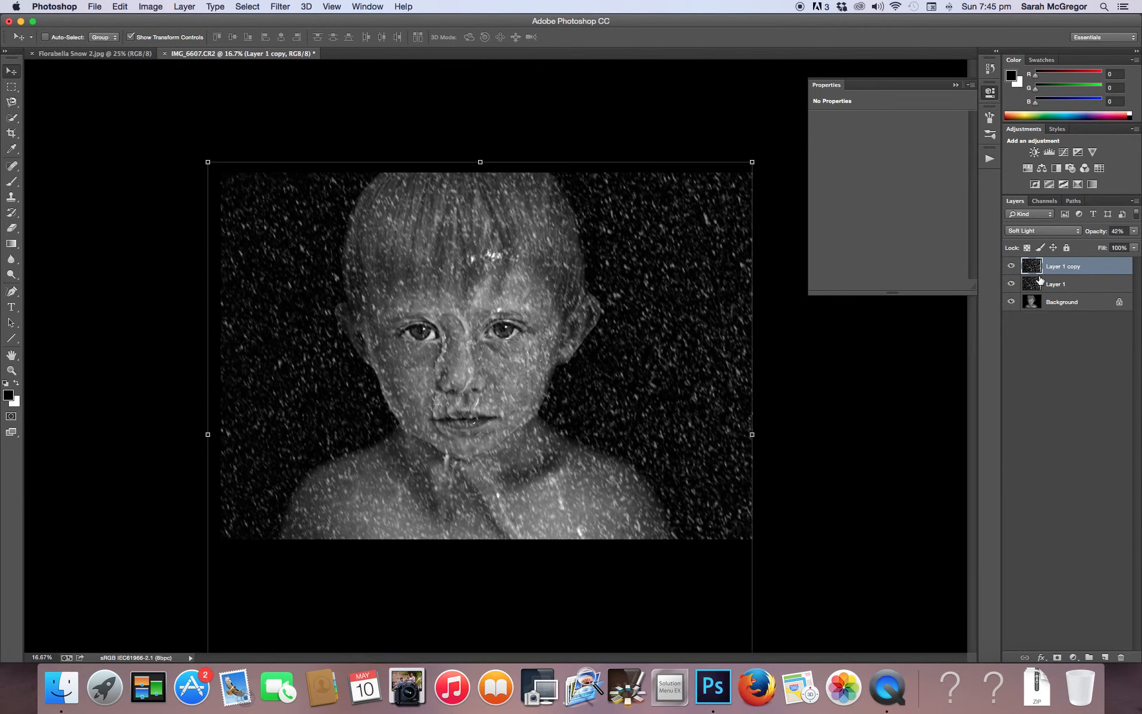
{"action": "left_click", "coordinate": [1133, 231]}
{"action": "left_click", "coordinate": [1087, 243]}
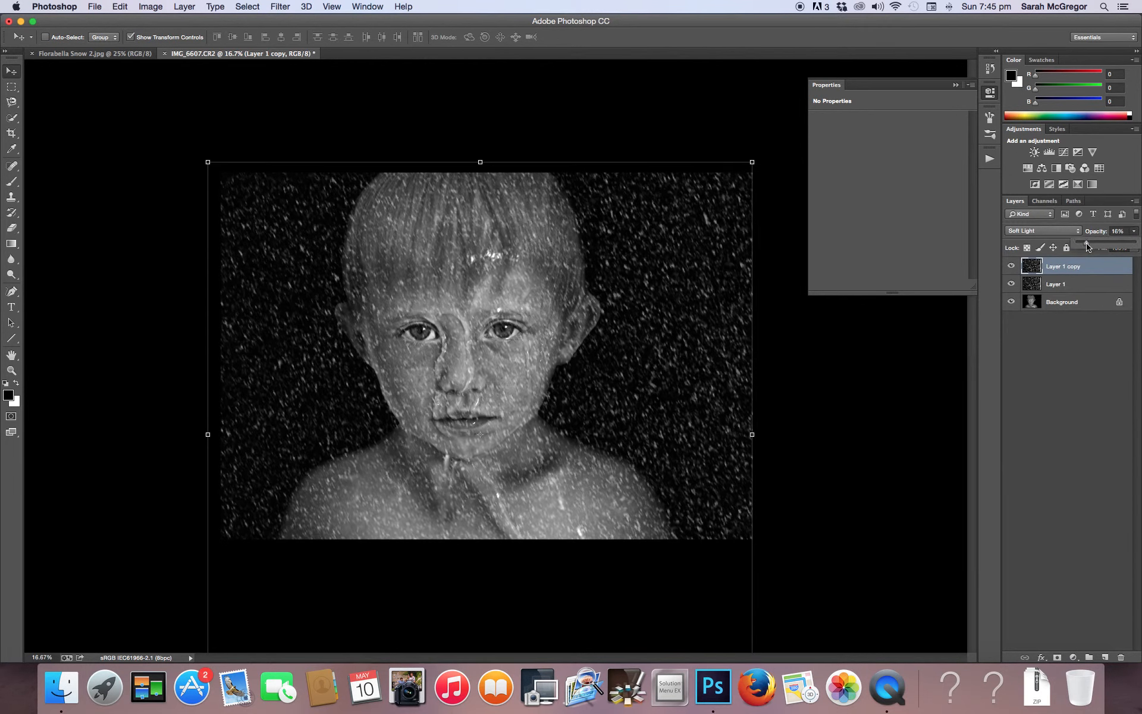
Lower the opacity of the original snow layer, Layer 1, to 26%
{"action": "left_click", "coordinate": [1082, 289]}
{"action": "left_click", "coordinate": [1133, 231]}
{"action": "left_click_drag", "start_coordinate": [1102, 243], "coordinate": [1093, 246]}
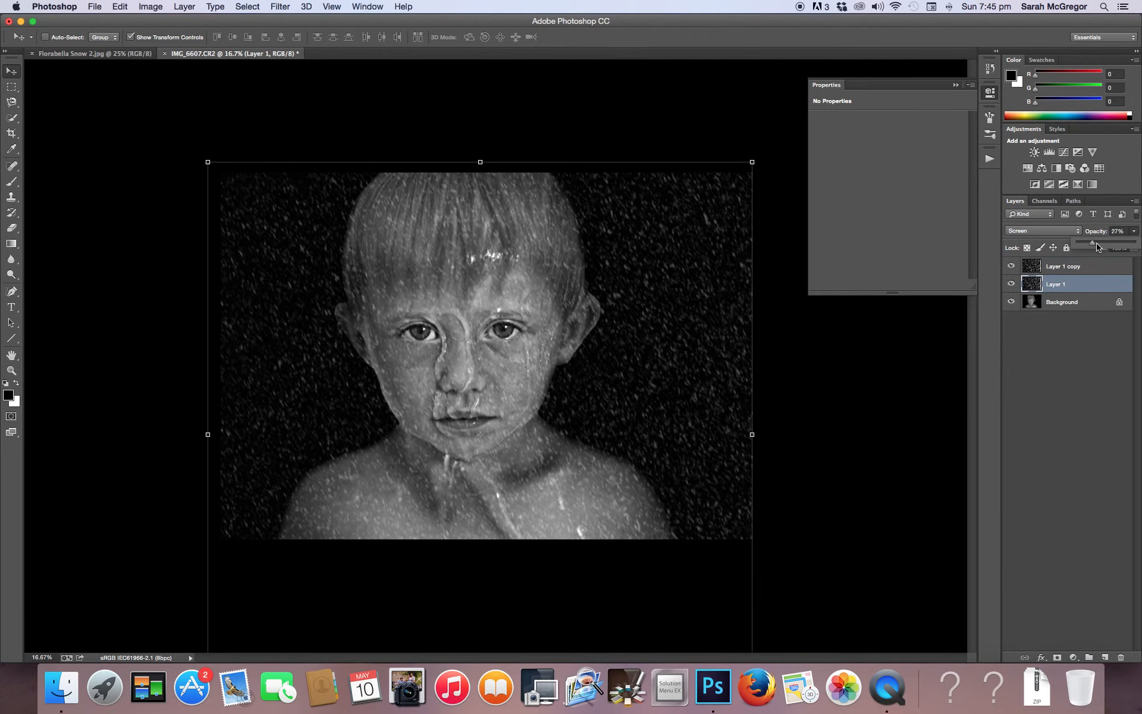
{"action": "left_click_drag", "start_coordinate": [1088, 245], "coordinate": [1088, 245]}
Reposition Layer 1's snow, squash it to 69.25% height and stretch it sideways to the portrait's right edge
{"action": "left_click_drag", "start_coordinate": [483, 160], "coordinate": [492, 194]}
{"action": "left_click_drag", "start_coordinate": [459, 497], "coordinate": [462, 546]}
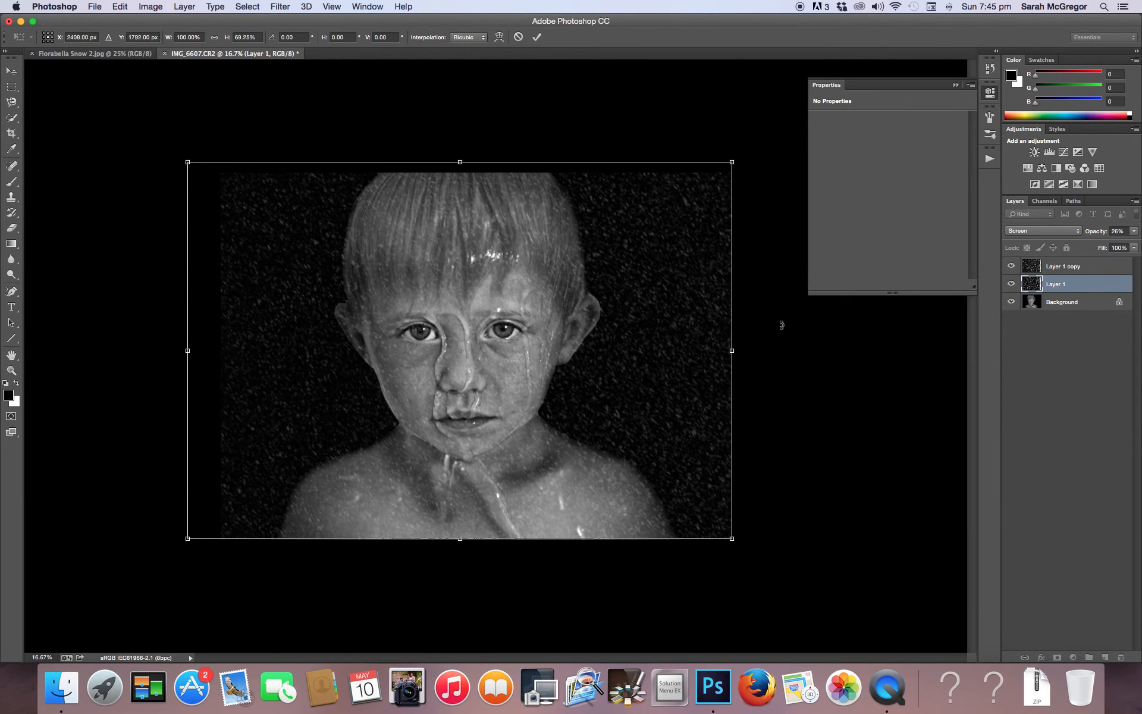
{"action": "left_click_drag", "start_coordinate": [732, 350], "coordinate": [758, 350]}
{"action": "left_click", "coordinate": [538, 37]}
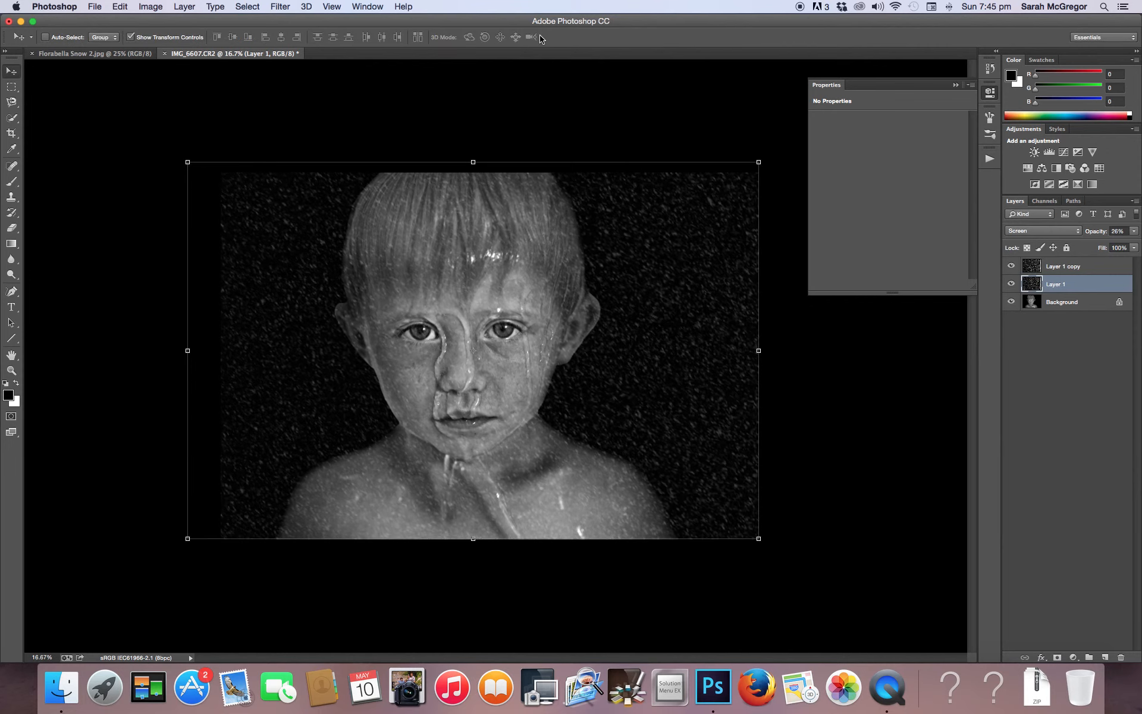
Add a Brightness/Contrast layer above Layer 1 with brightness 19 and contrast 21
{"action": "left_click", "coordinate": [1034, 153]}
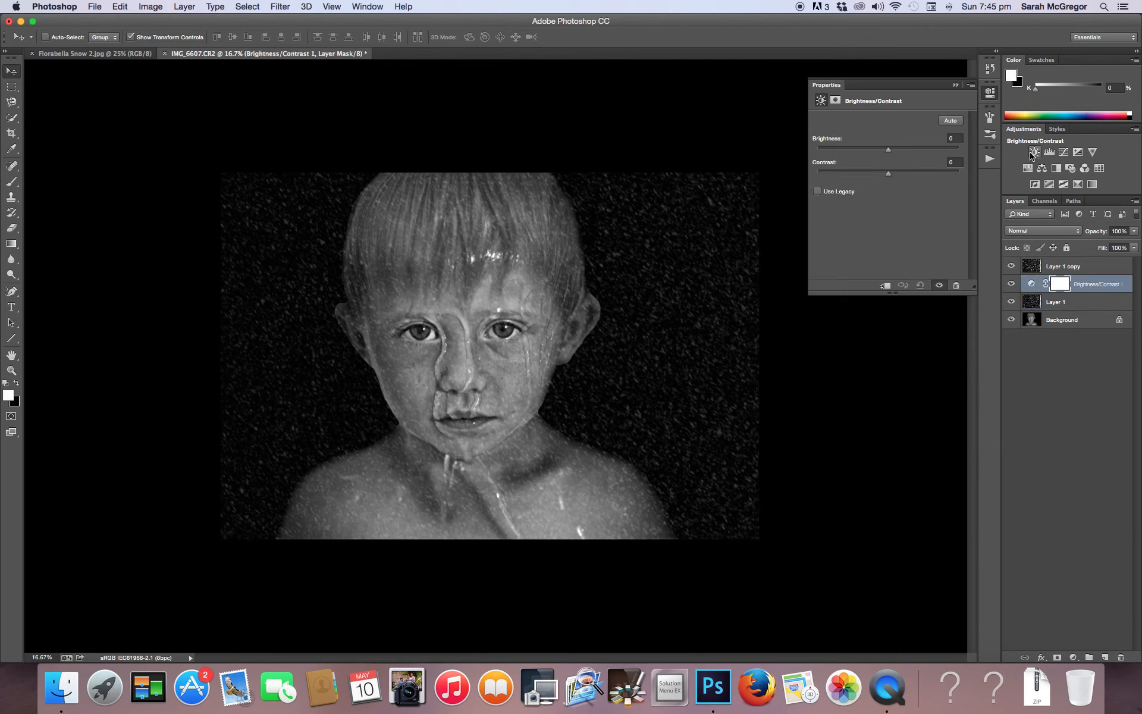
{"action": "left_click_drag", "start_coordinate": [890, 179], "coordinate": [898, 151]}
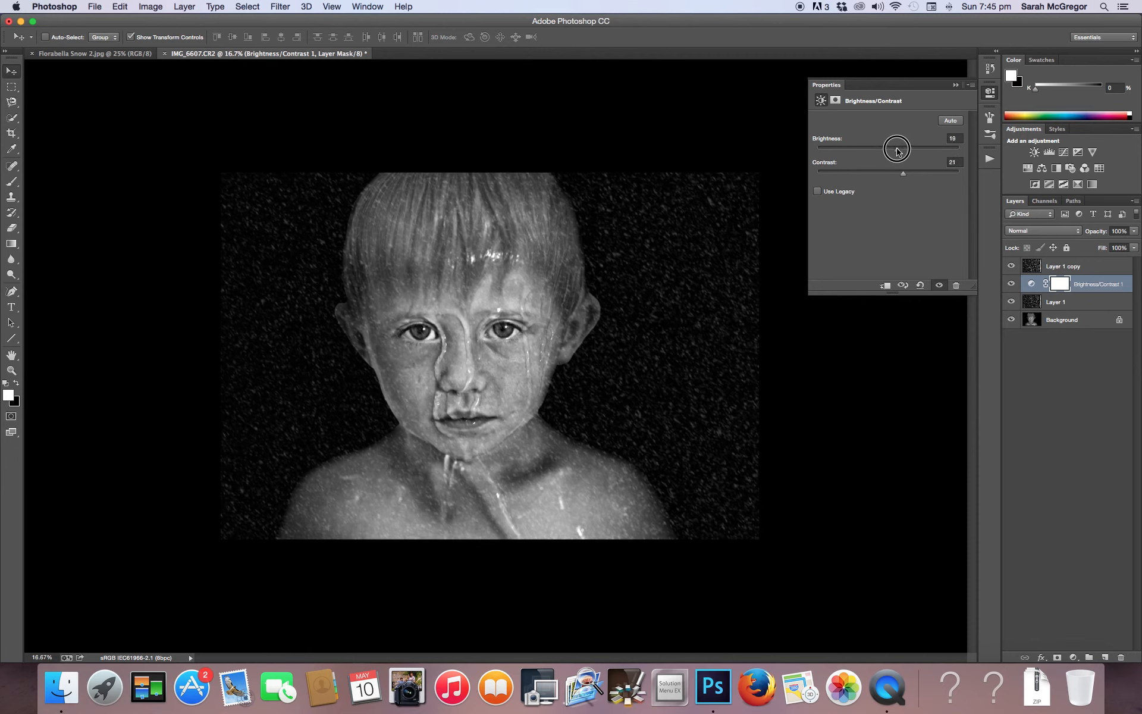